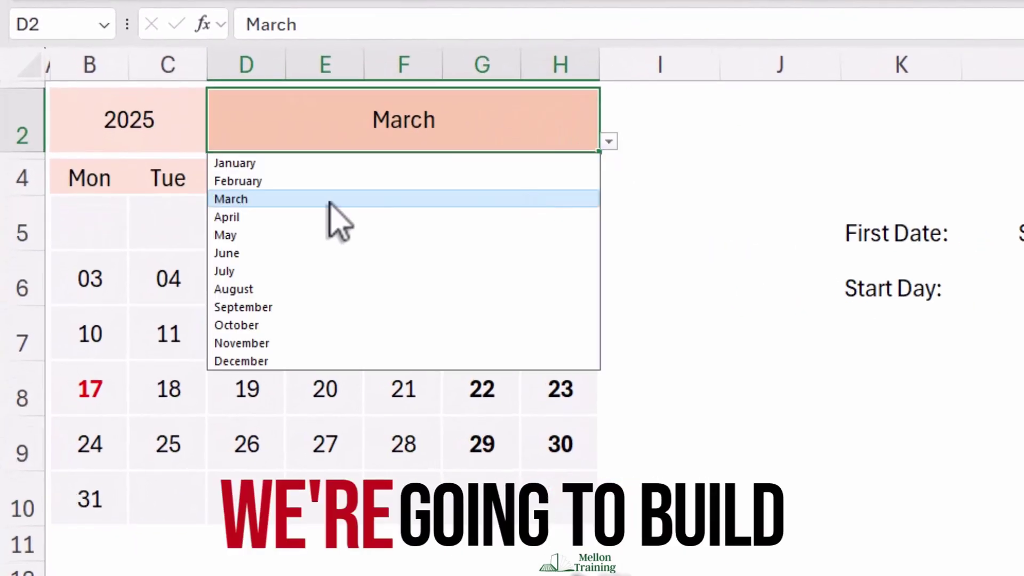
Pick February as the month, then switch the year to 2024 and then 2025.
click(259, 181)
click(205, 140)
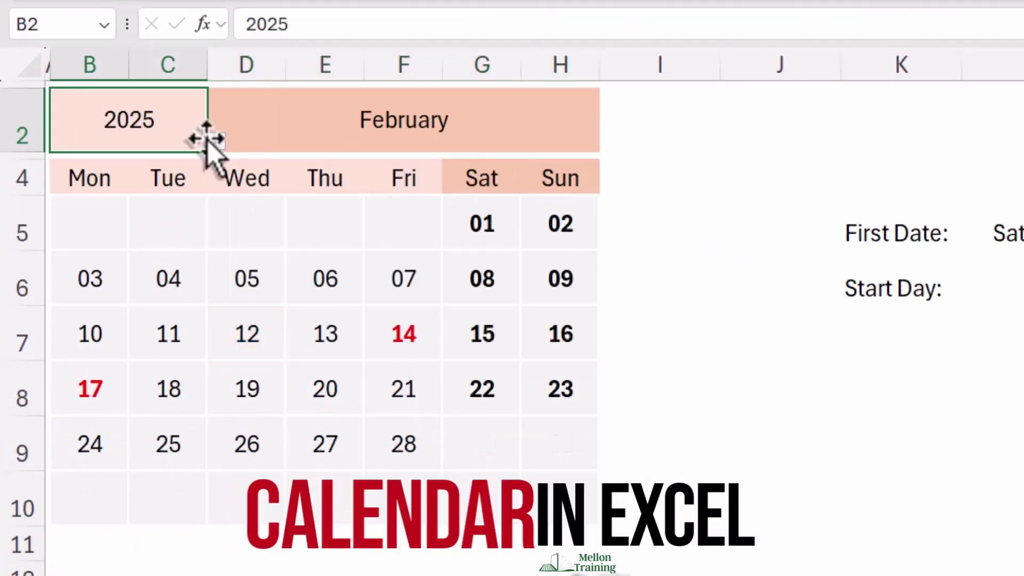
click(216, 141)
click(80, 325)
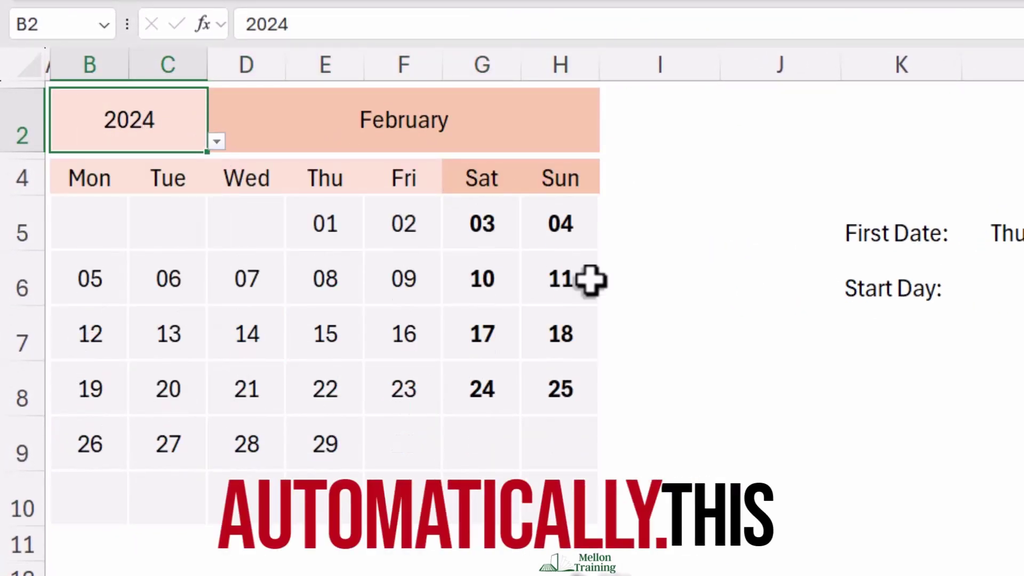
click(216, 141)
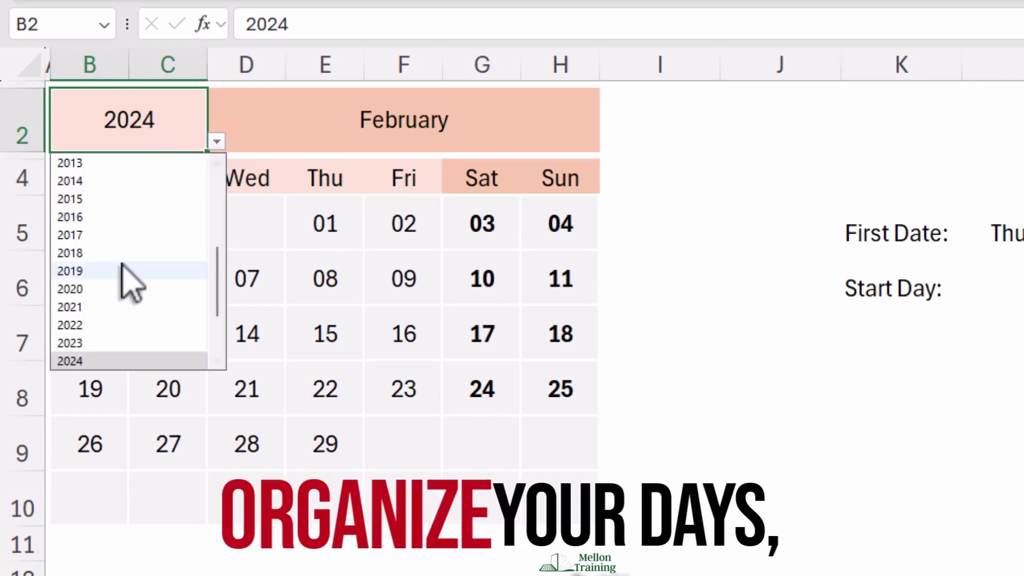
scroll(93, 368, down, 1)
click(86, 324)
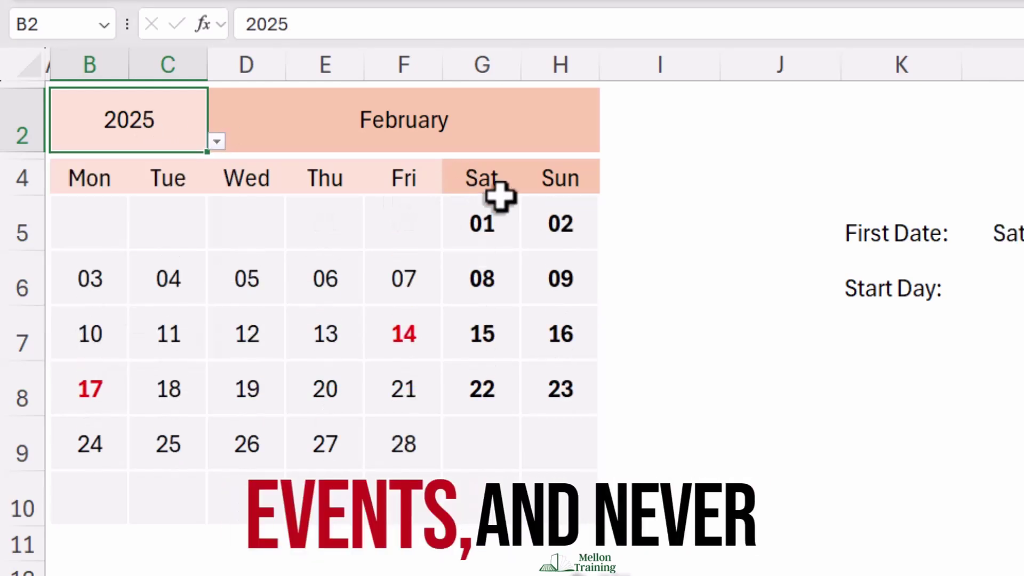
Change the month in D2 to January, then to March.
click(519, 123)
click(607, 141)
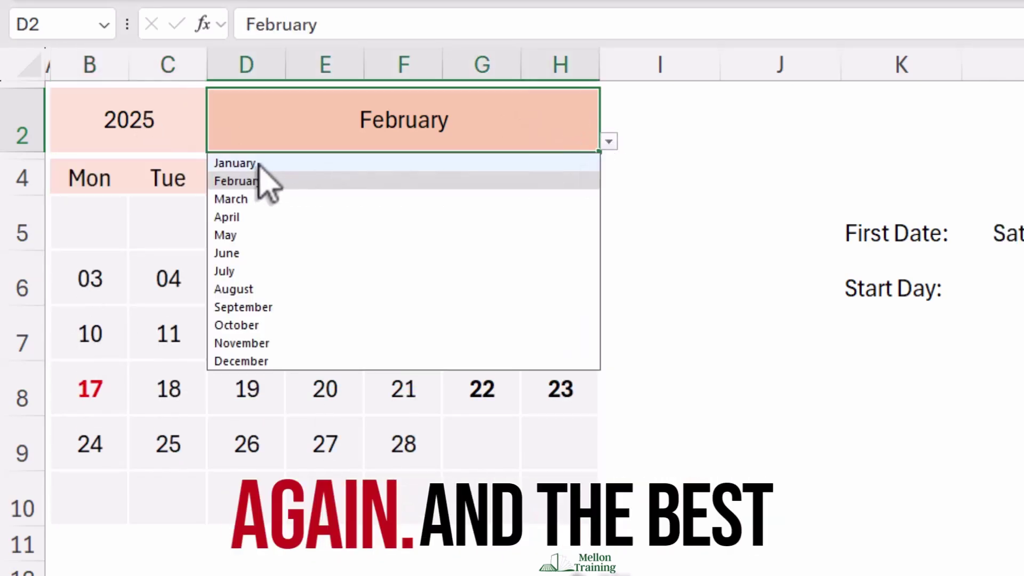
click(256, 164)
click(609, 142)
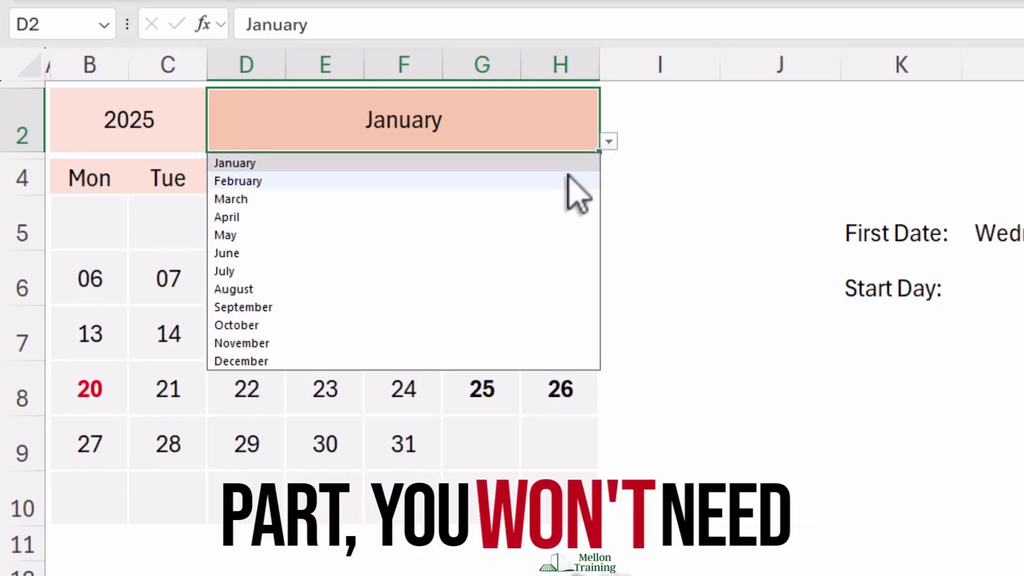
click(247, 199)
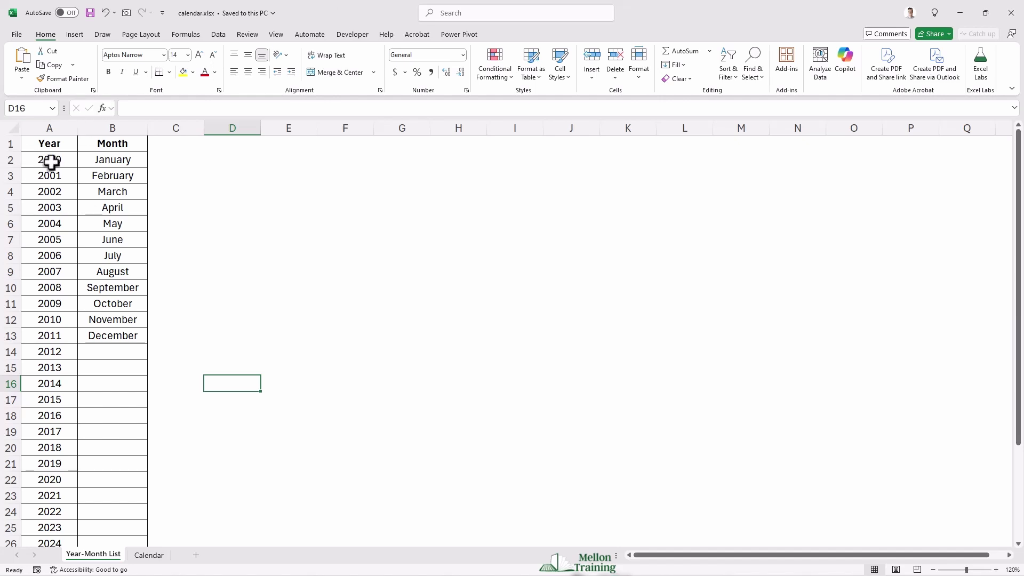
Review the Year and Month columns A and B, then move to the Calendar sheet.
click(52, 127)
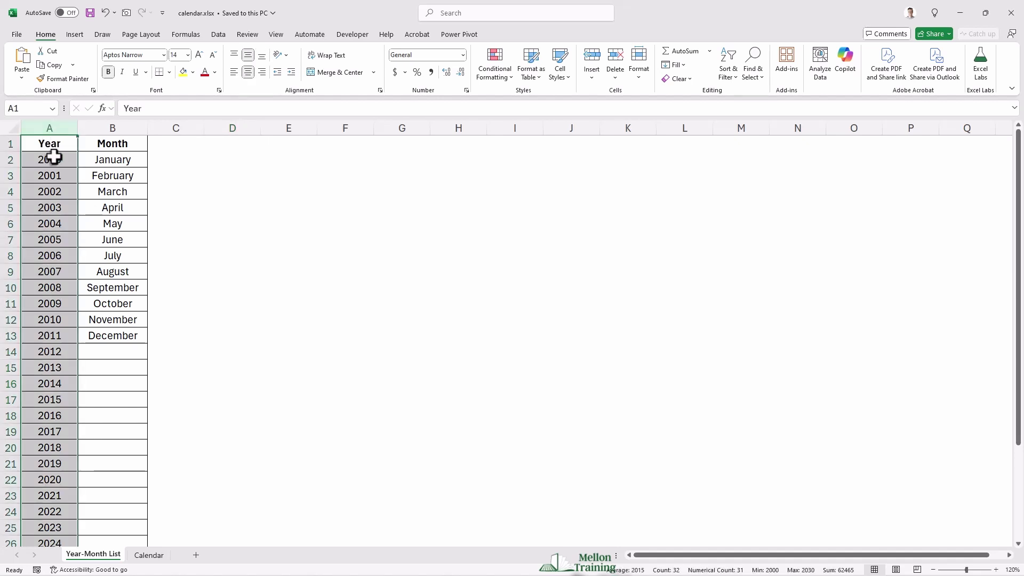
scroll(82, 296, down, 5)
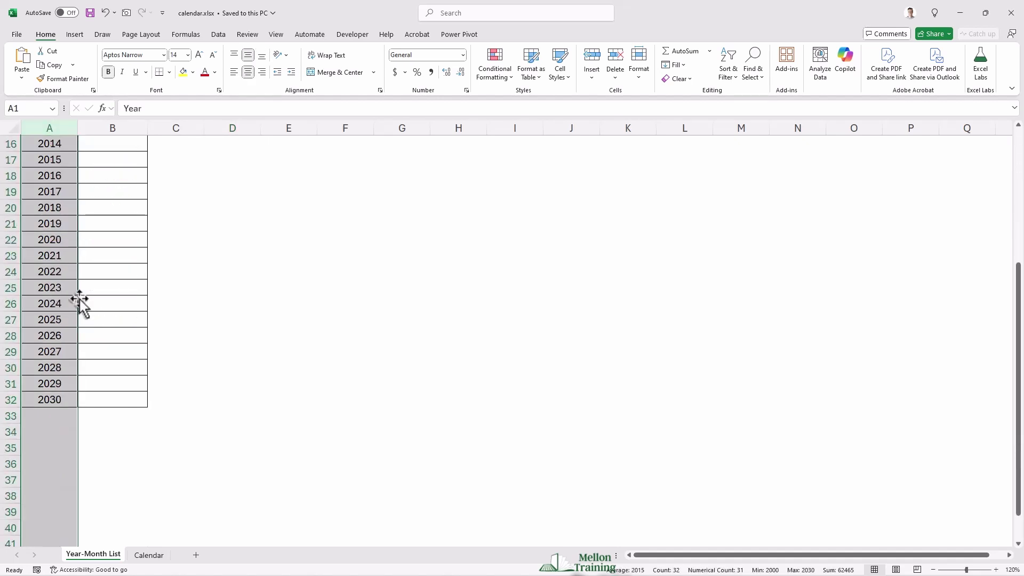
scroll(80, 300, up, 5)
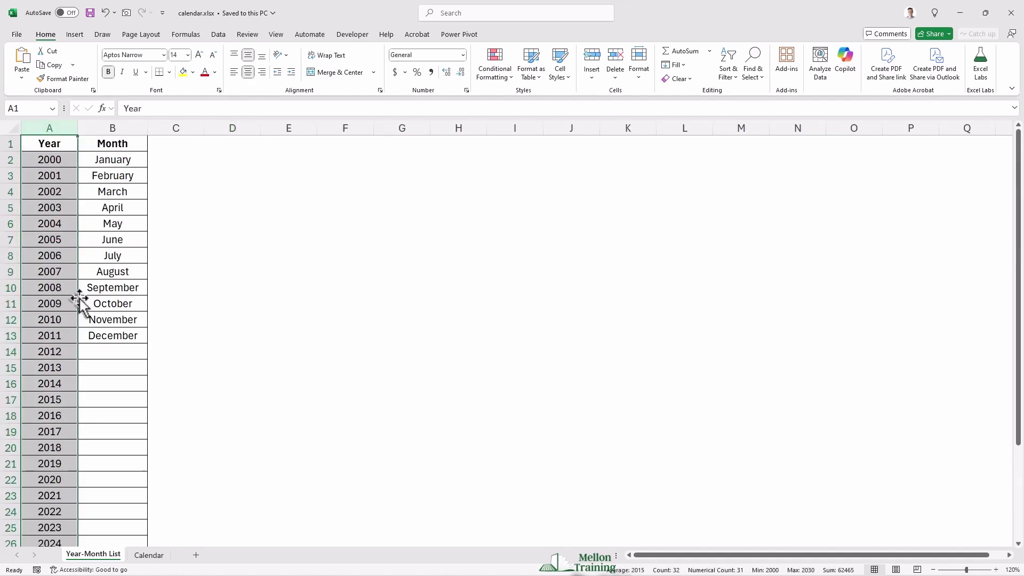
click(112, 127)
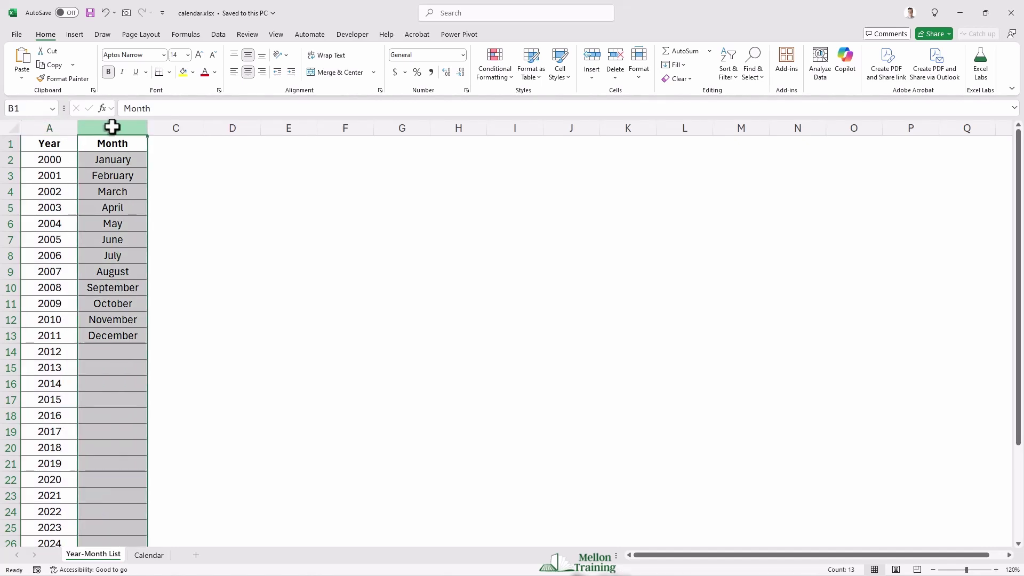
click(47, 142)
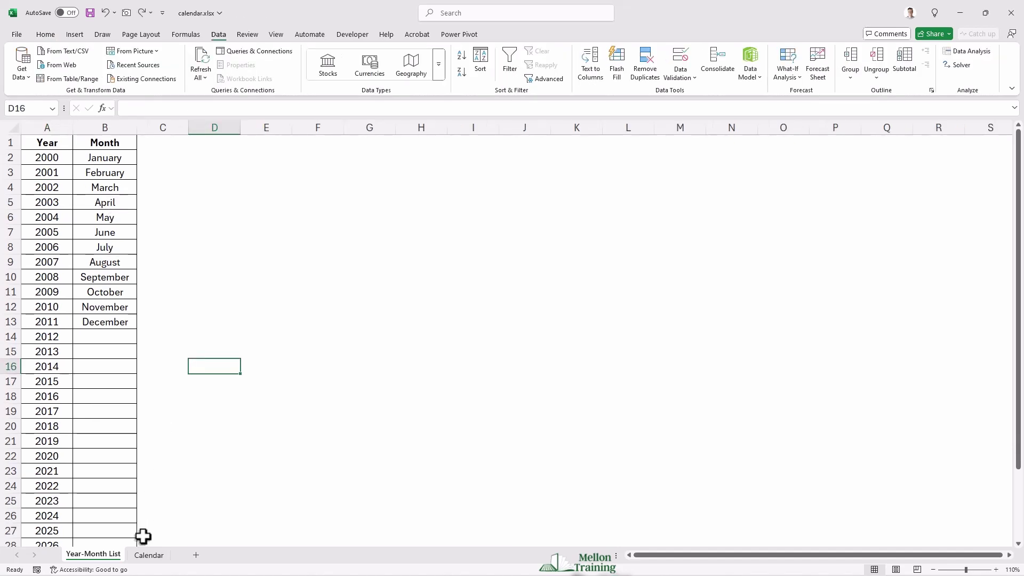
click(152, 555)
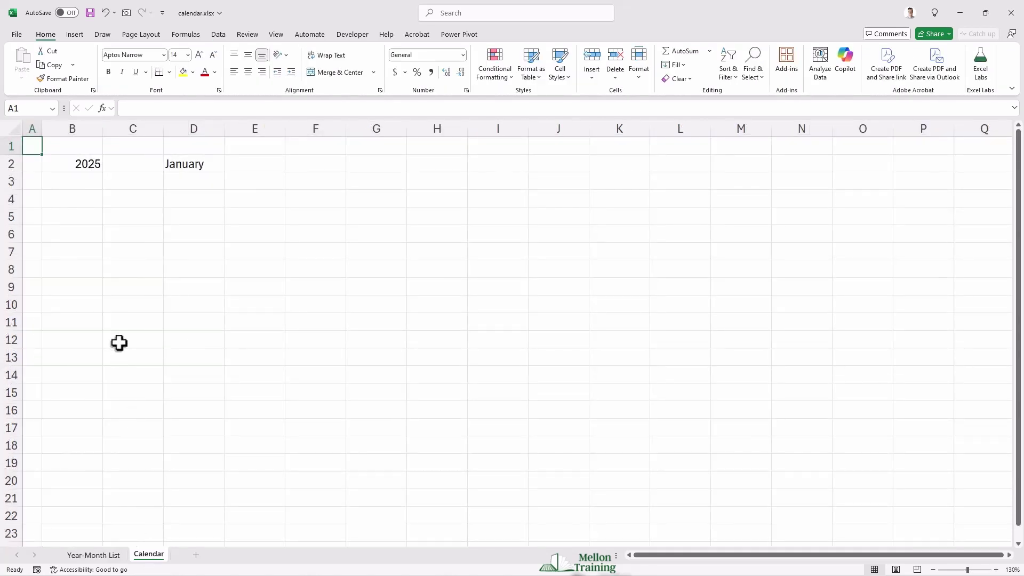
Restrict B2 to a list of years sourced from 'Year-Month List' column A from A2 down.
click(70, 164)
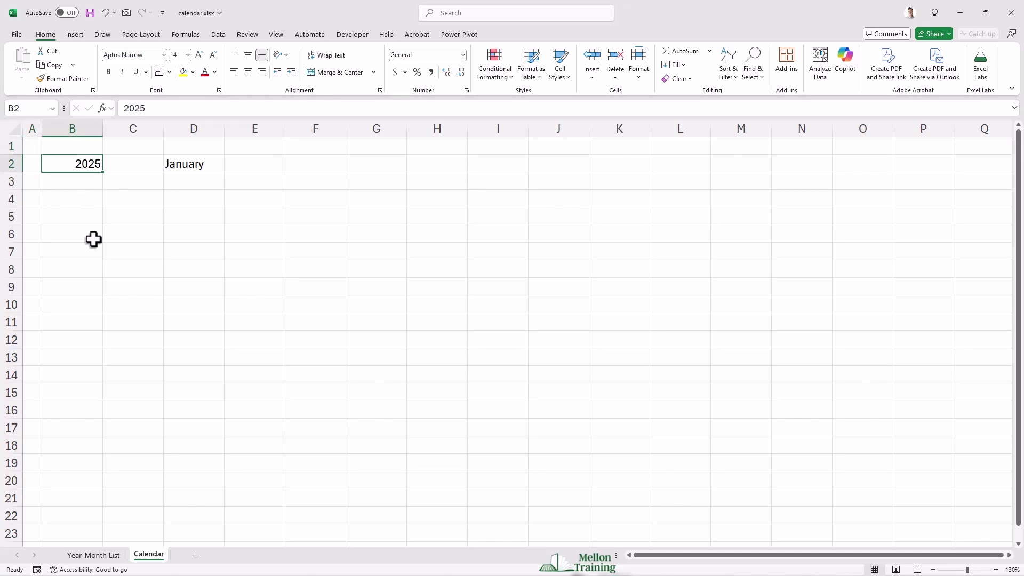
click(218, 35)
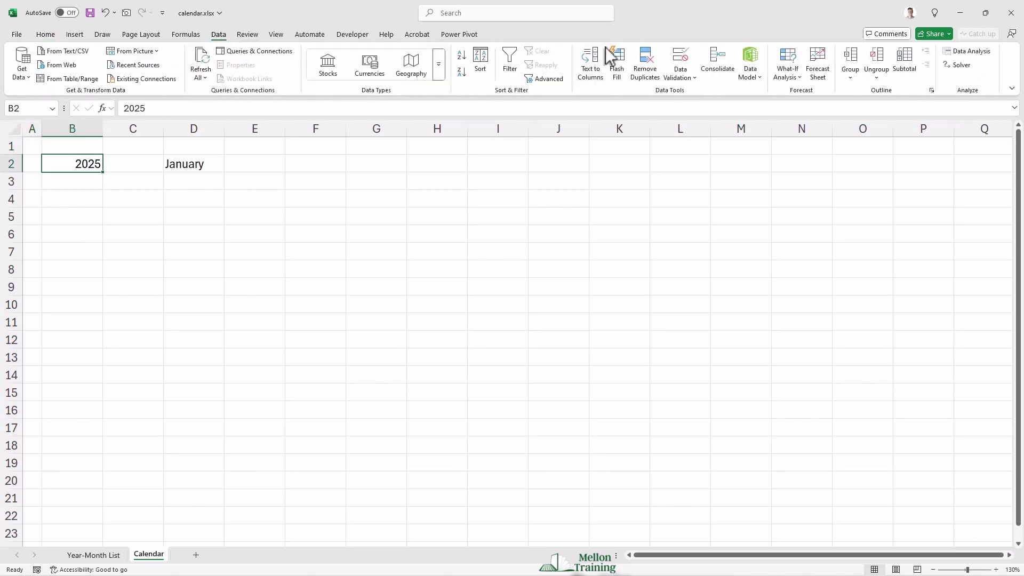
click(680, 59)
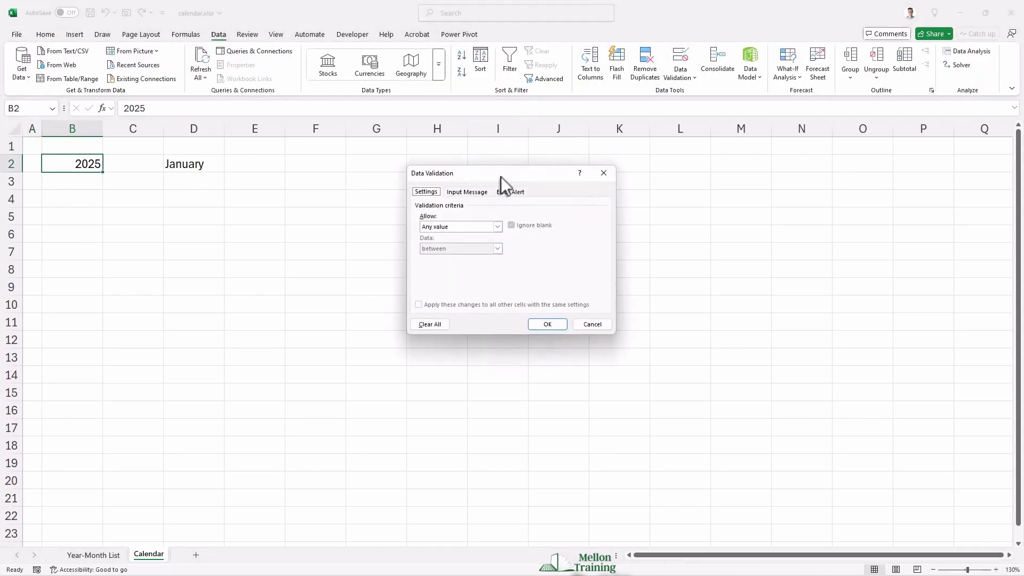
click(498, 227)
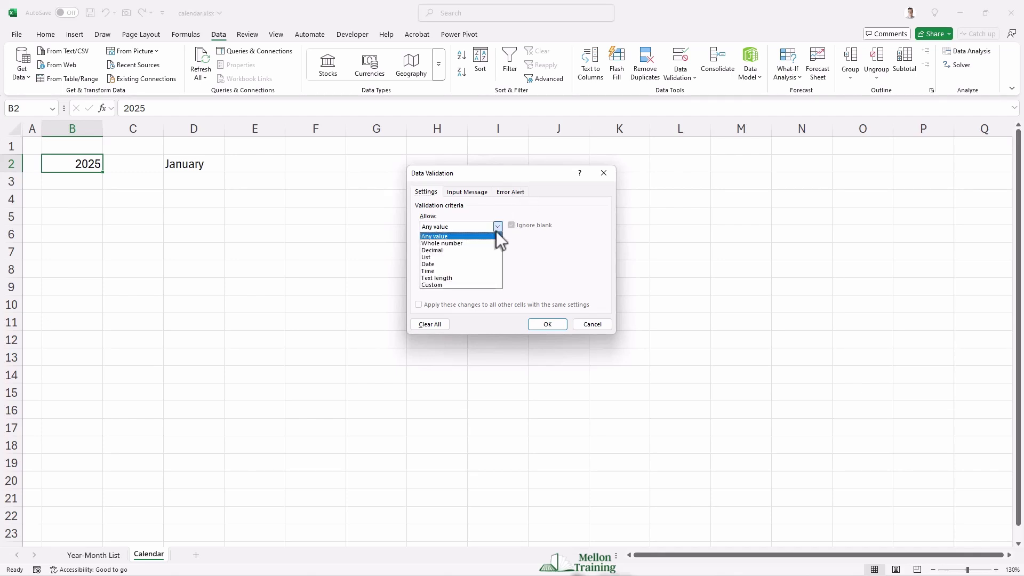
click(439, 257)
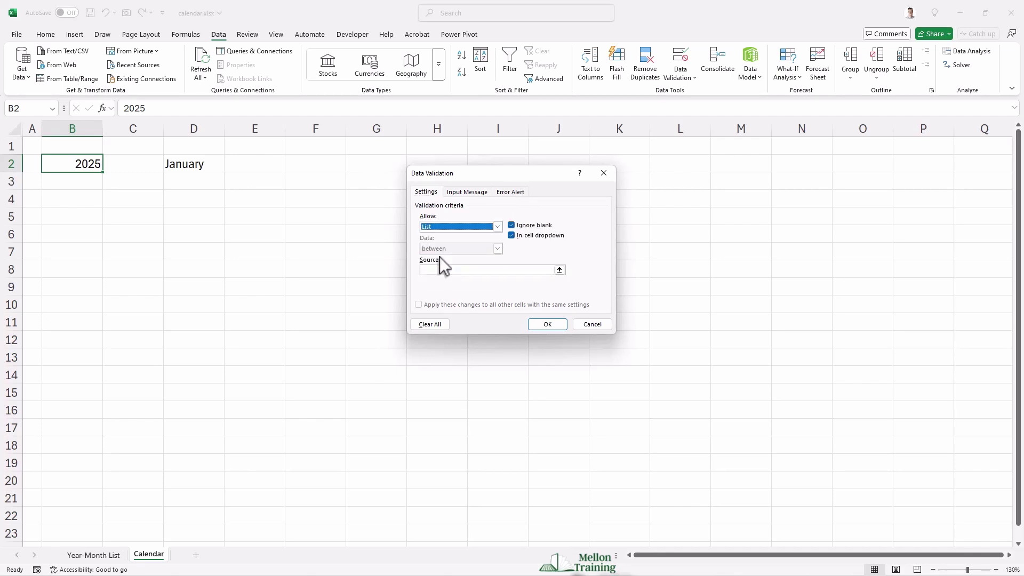
click(559, 270)
click(94, 555)
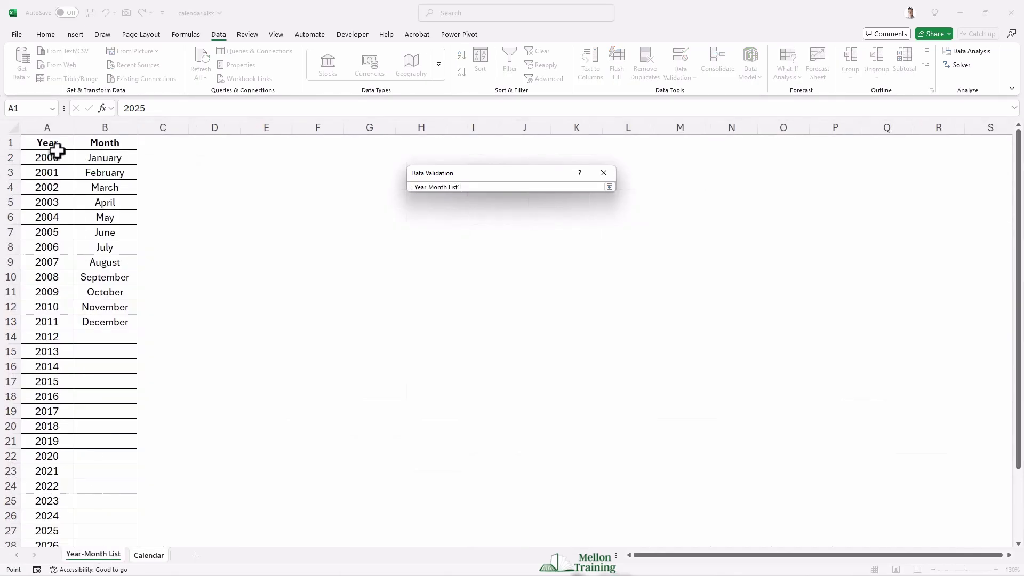
drag(47, 155, 43, 521)
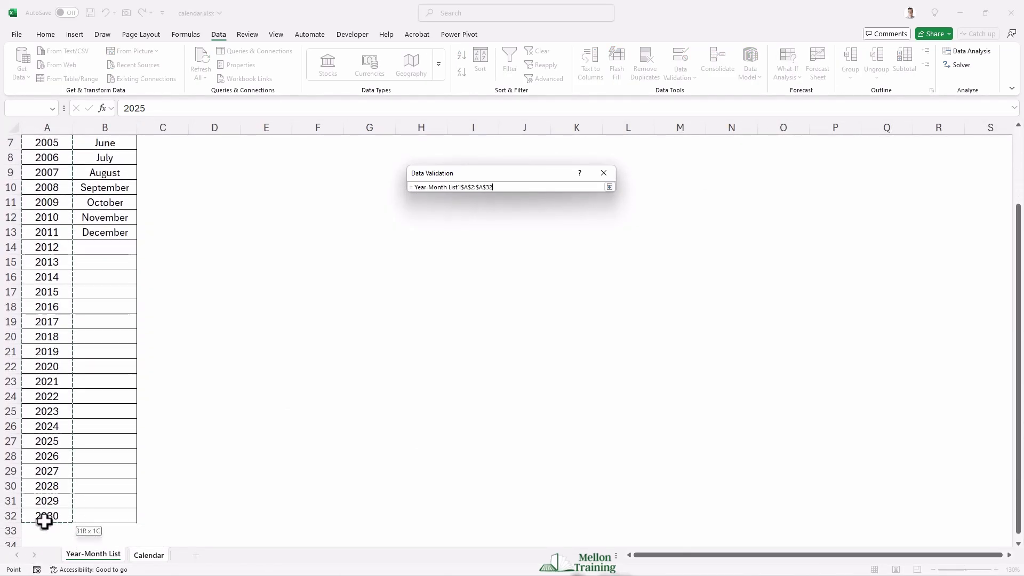
click(610, 187)
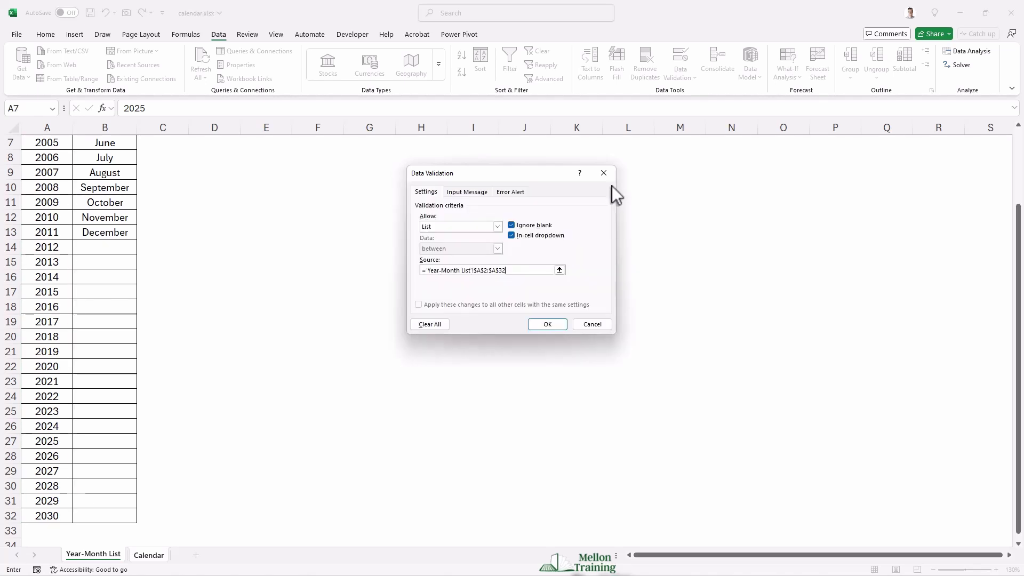
click(549, 324)
Test the year dropdown by picking 2024, then set it back to 2025.
click(107, 165)
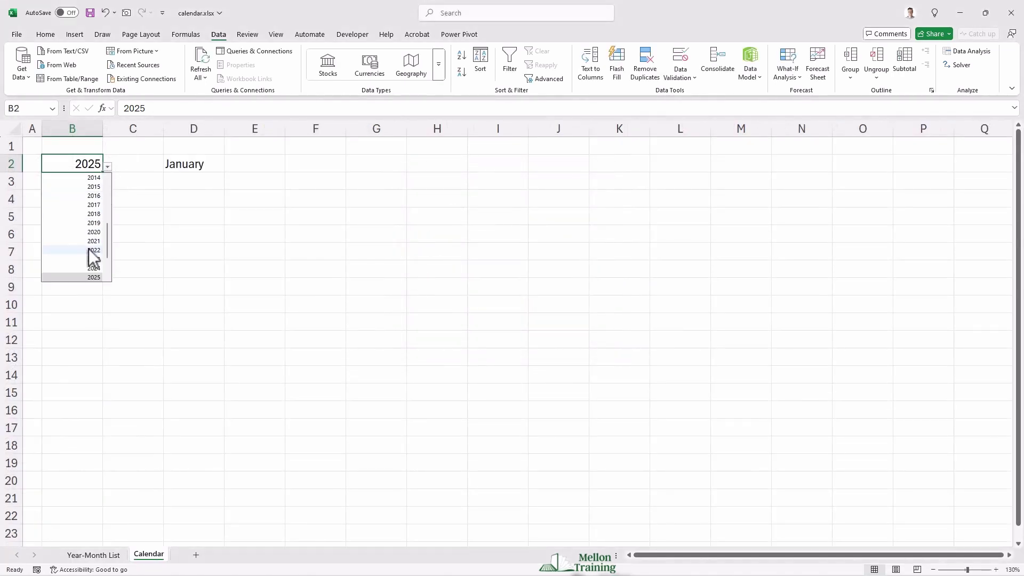
click(87, 267)
click(108, 168)
scroll(91, 267, down, 1)
click(92, 267)
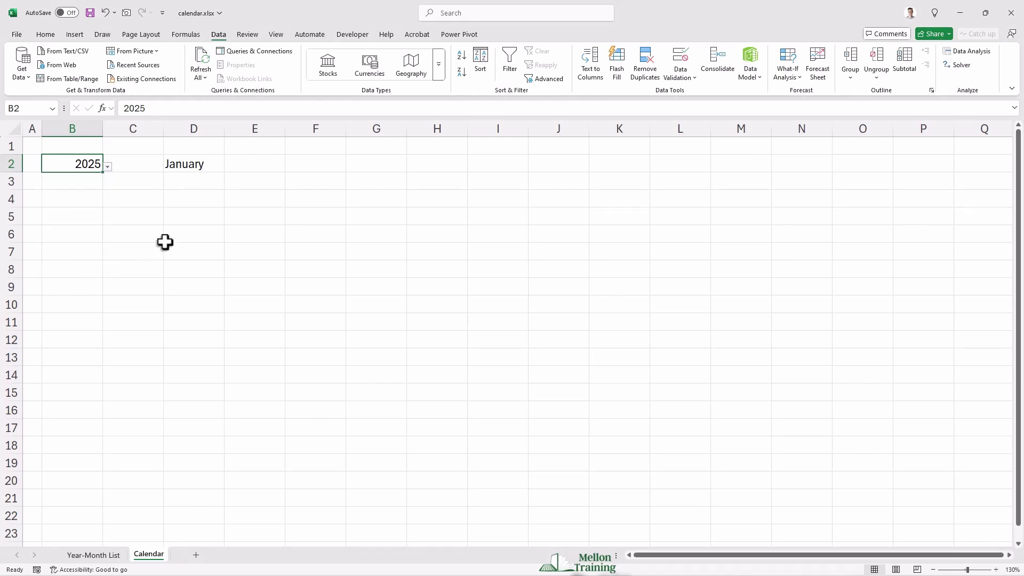
Restrict D2 to the month names in 'Year-Month List' B2:B13 and choose February.
click(191, 164)
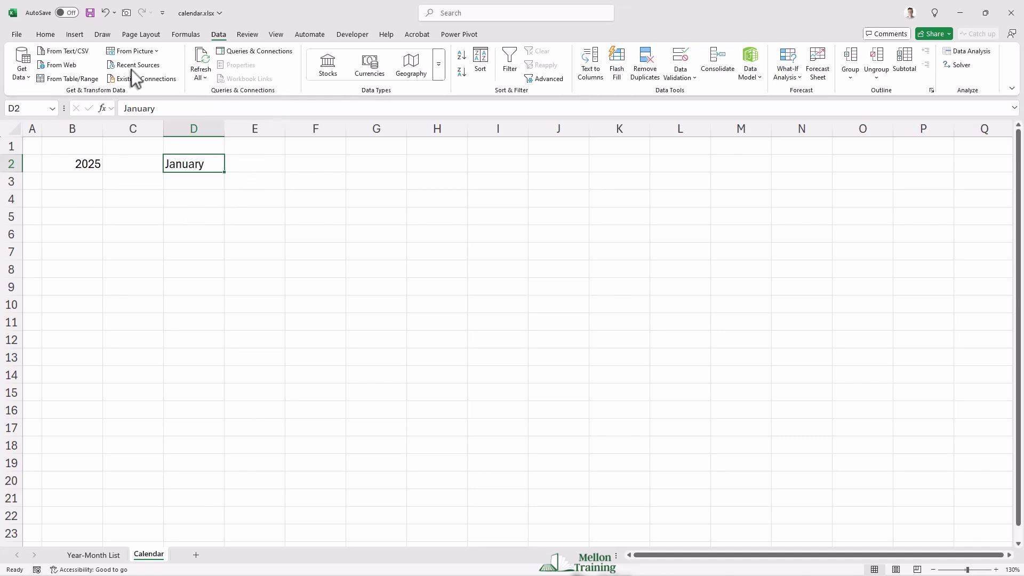
click(677, 72)
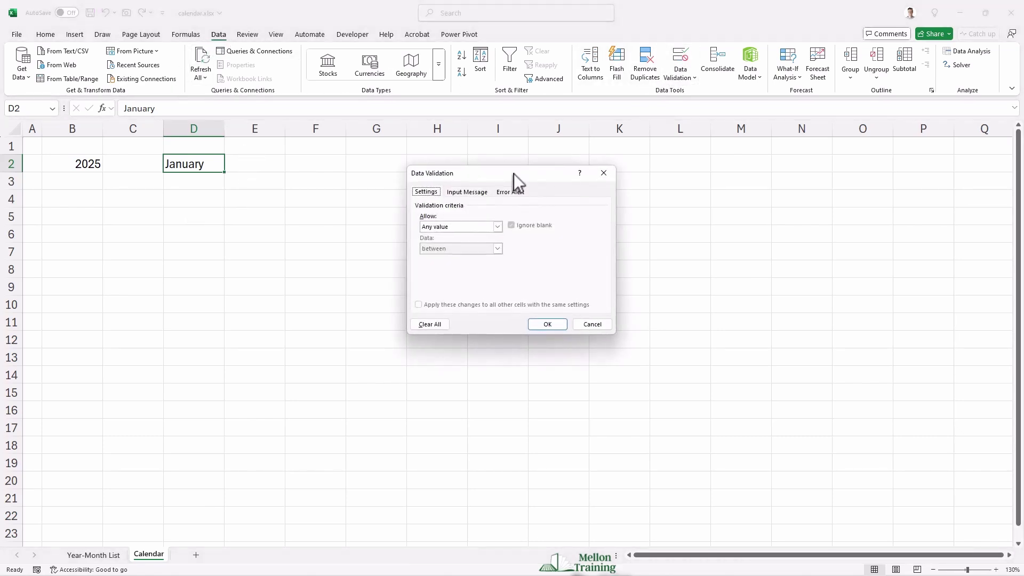
click(497, 227)
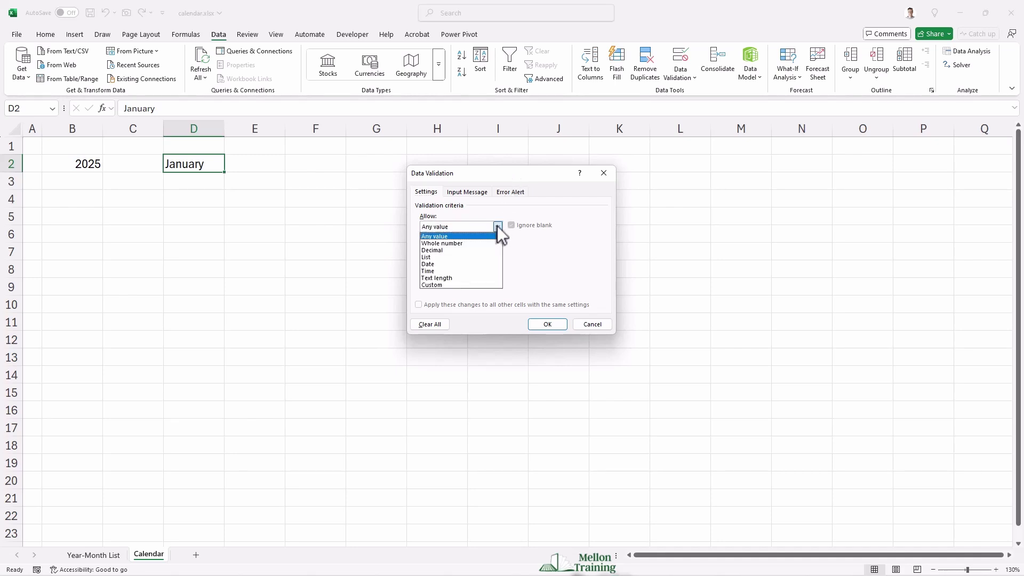
click(435, 257)
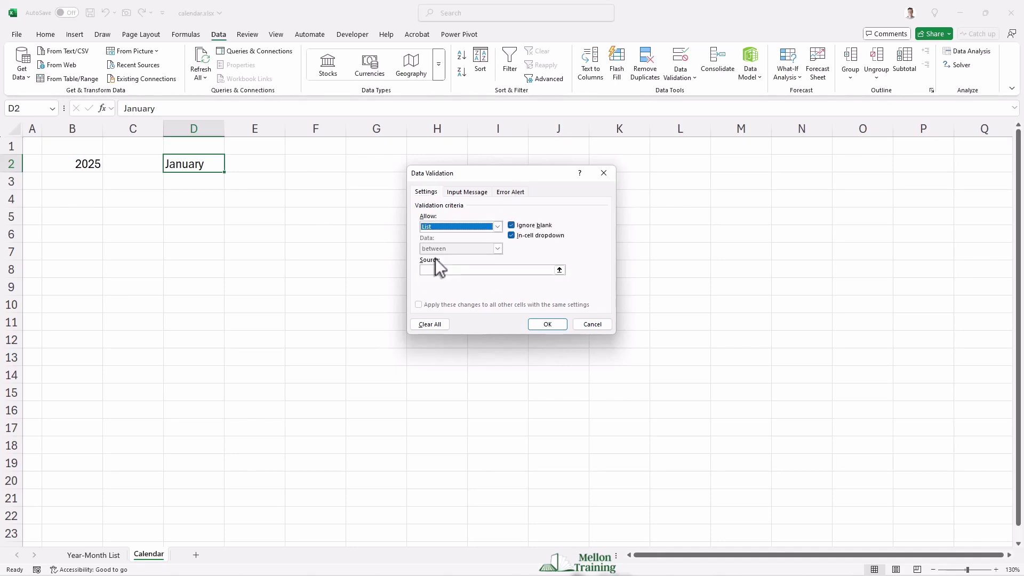
click(559, 270)
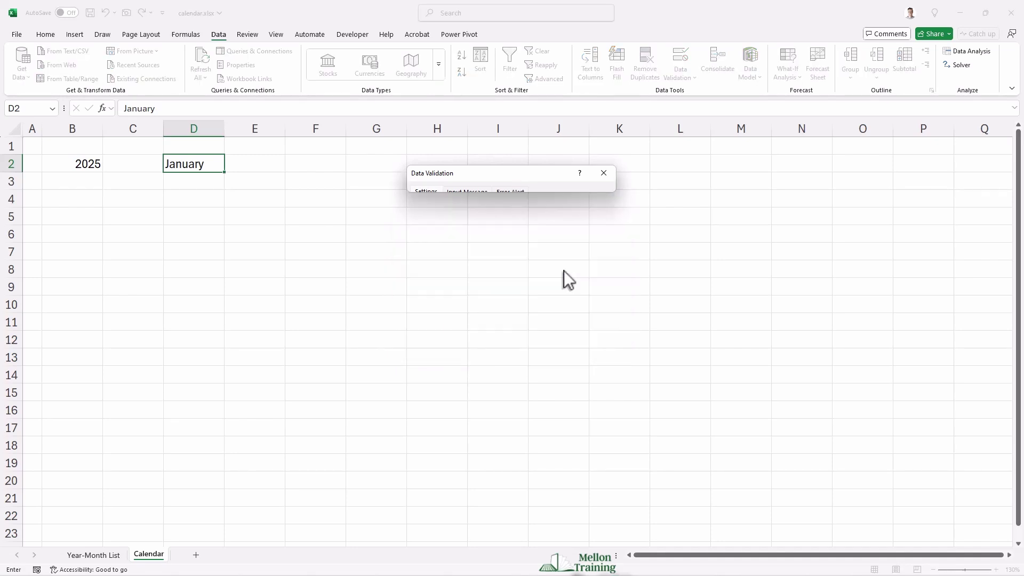
click(104, 555)
scroll(114, 169, up, 2)
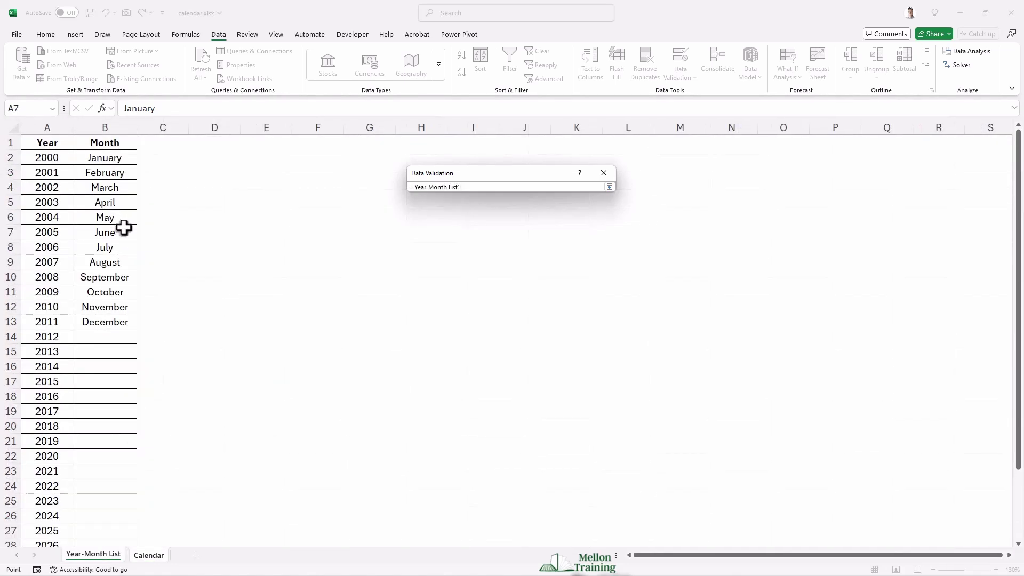
drag(113, 162, 115, 322)
click(609, 187)
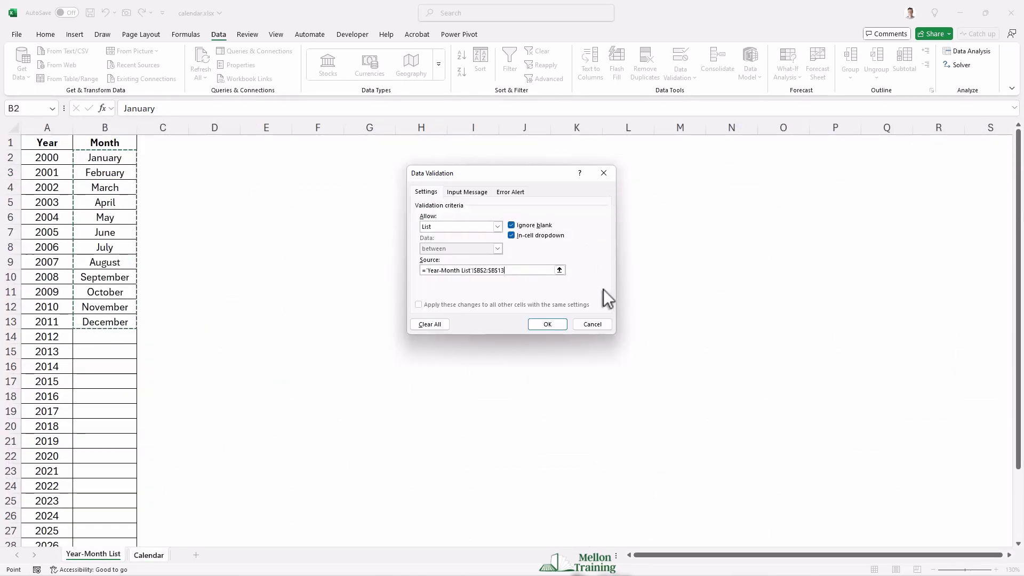
click(548, 324)
click(229, 166)
click(211, 186)
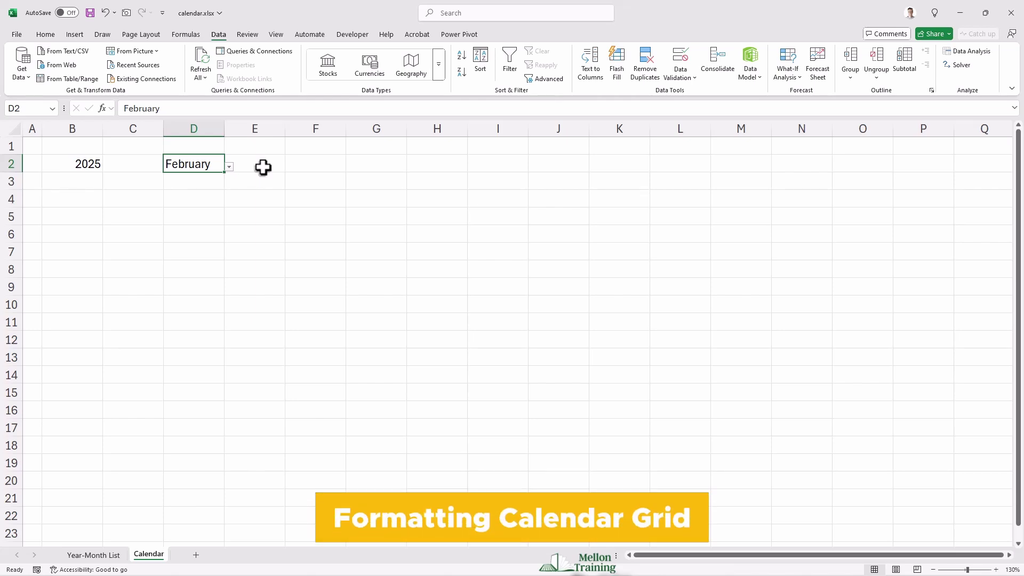
Enter Mon in B4 and fill the weekdays across to Sun in H4.
click(92, 201)
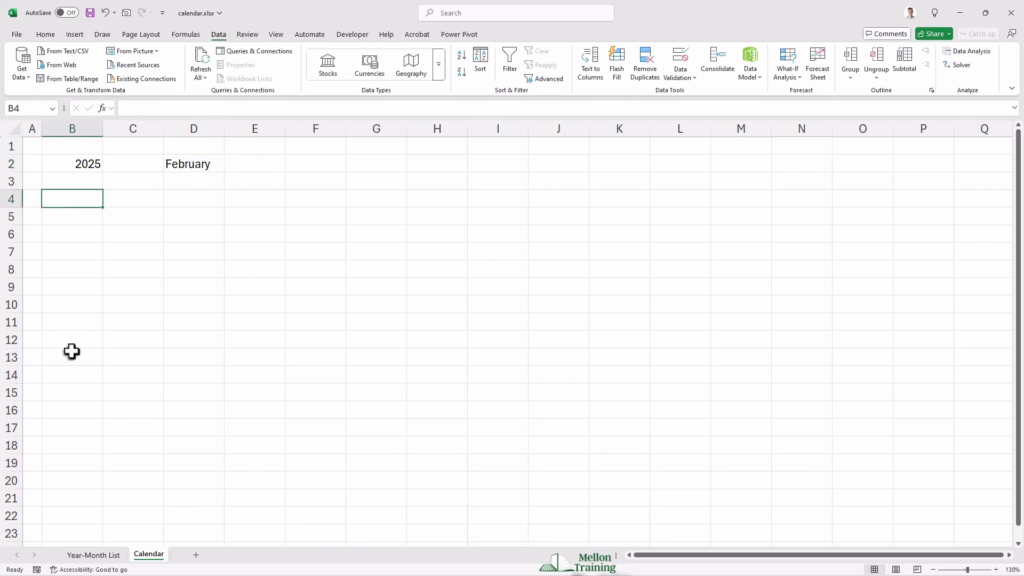
text(Mon)
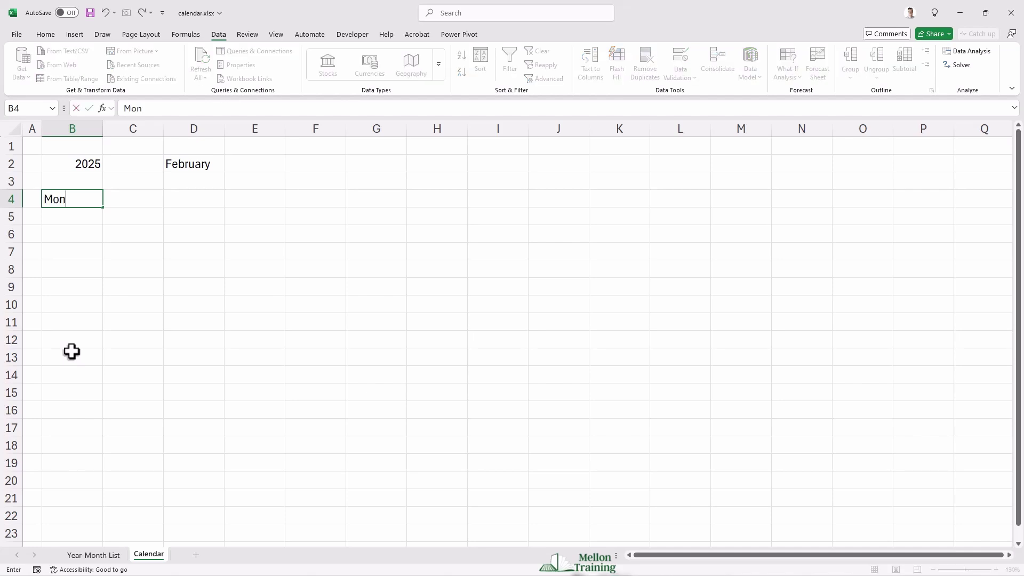
key(ctrl+Return)
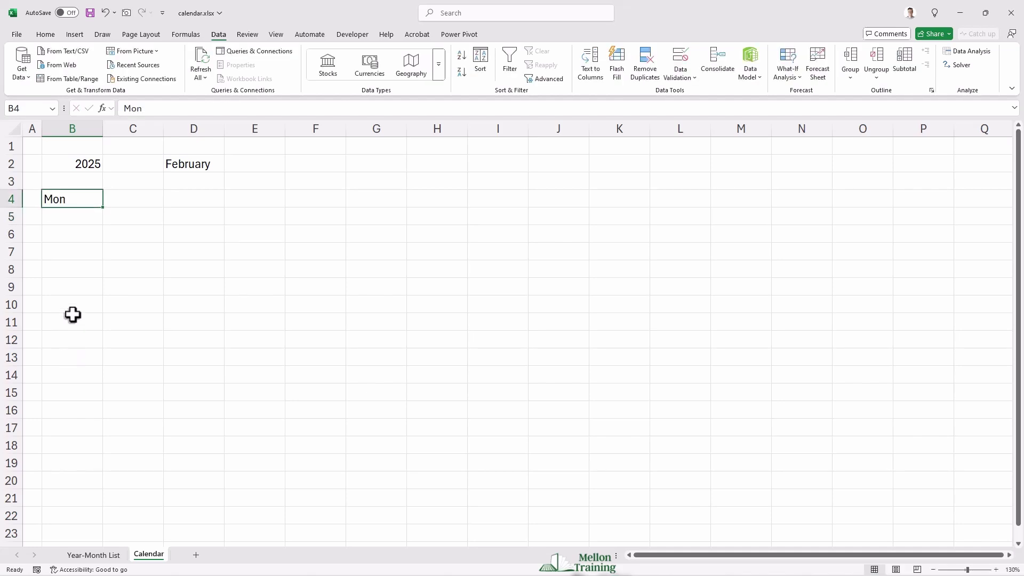
drag(103, 208, 442, 206)
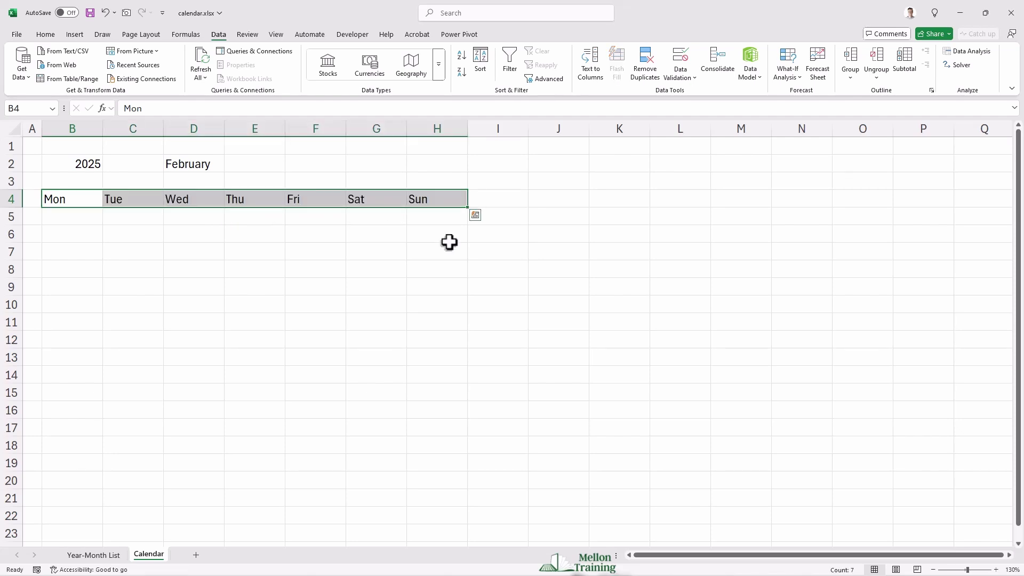
Set columns B:H to width 5 with centre and middle alignment.
drag(87, 127, 435, 128)
right_click(434, 130)
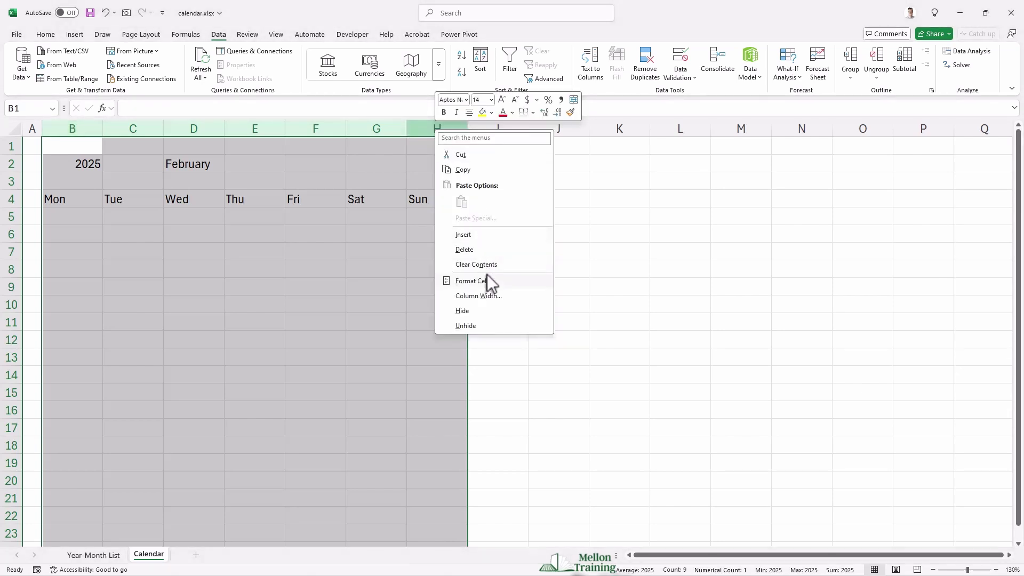
click(487, 296)
text(5)
key(Return)
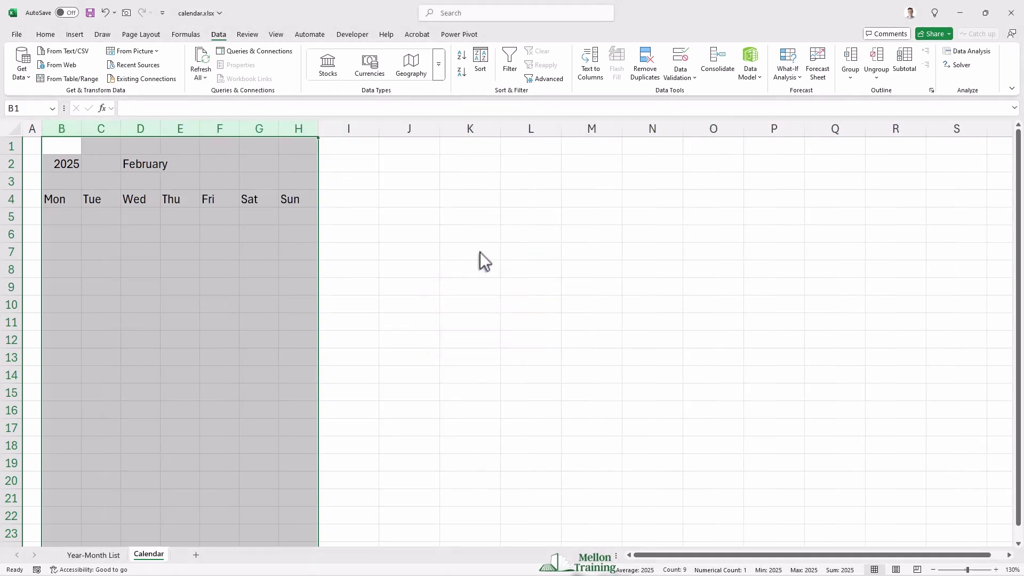
click(45, 35)
click(248, 72)
click(248, 55)
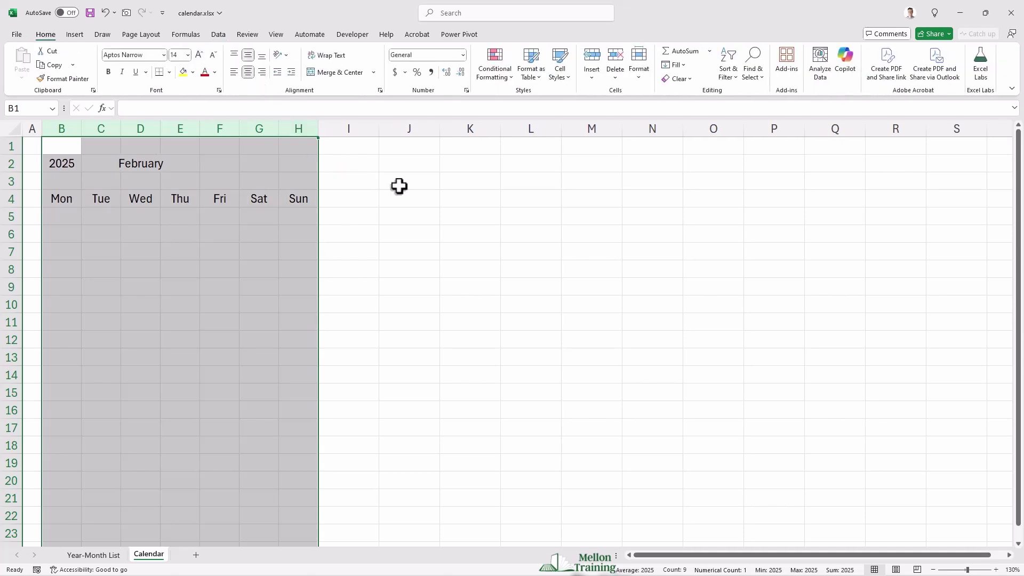
click(341, 147)
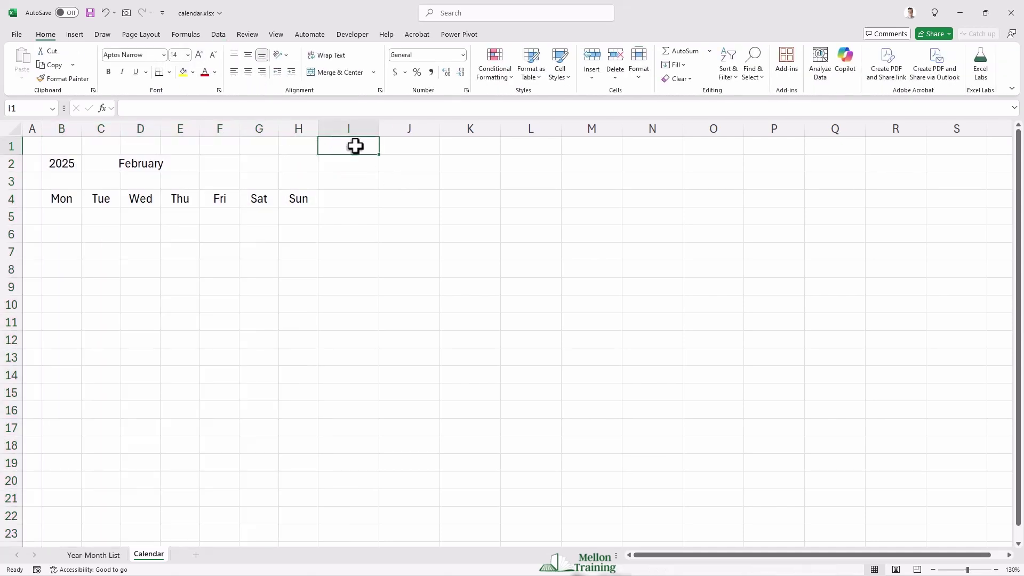
Merge and centre 2025 across B2:C2 and February across D2:H2.
drag(56, 162, 86, 162)
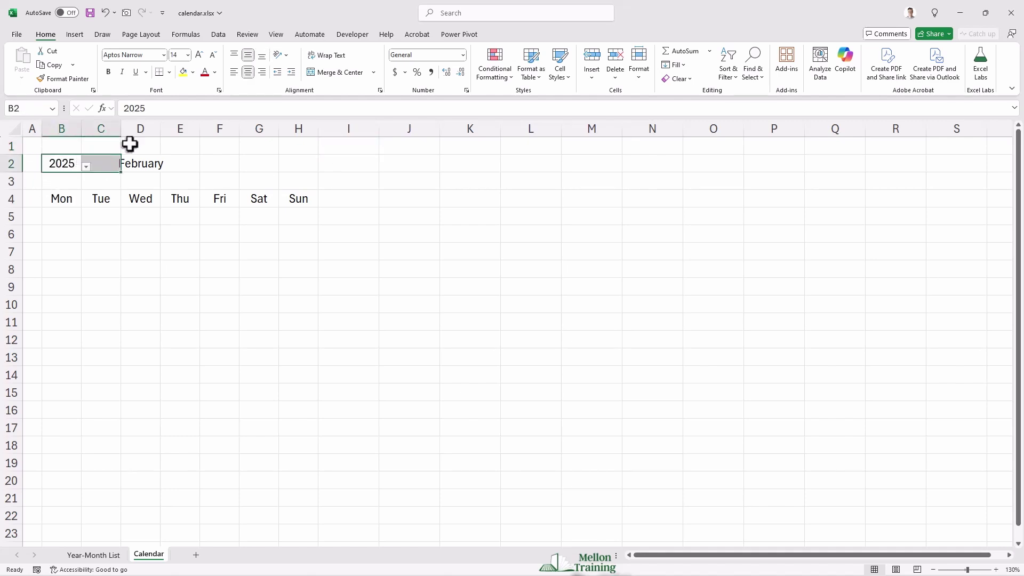
click(331, 71)
drag(166, 162, 288, 162)
click(335, 73)
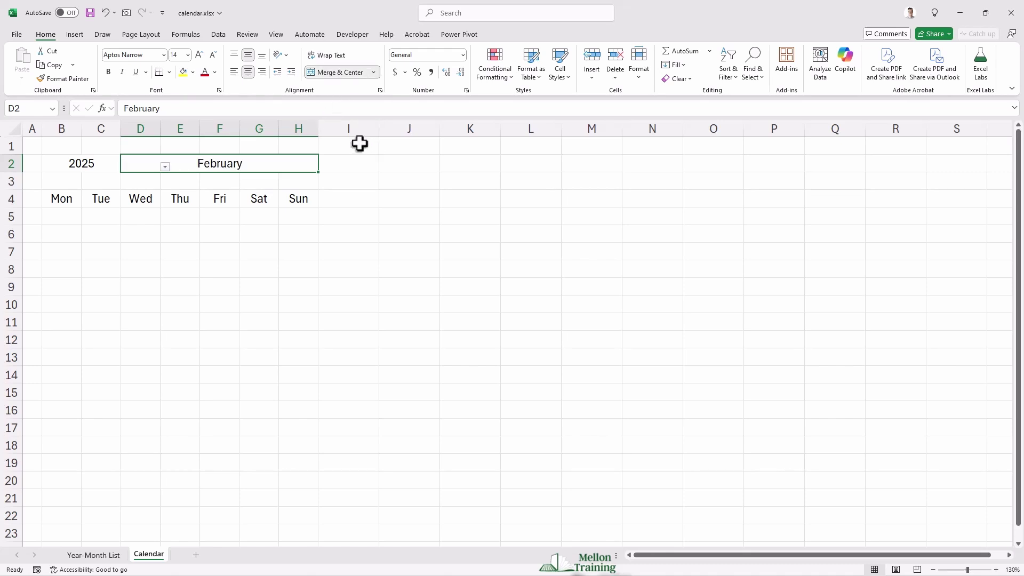
click(360, 143)
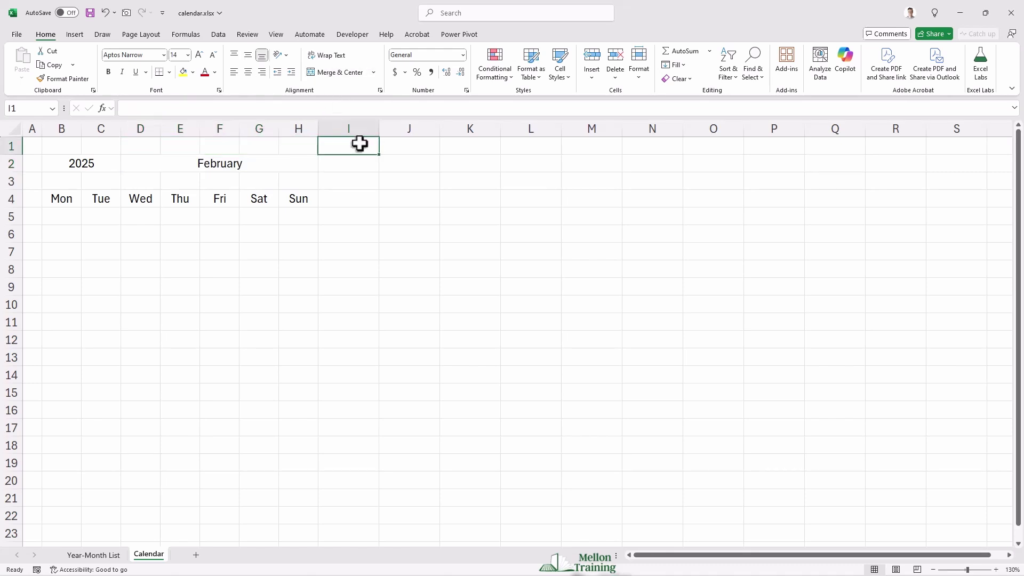
Increase the row height of row 2.
right_click(11, 164)
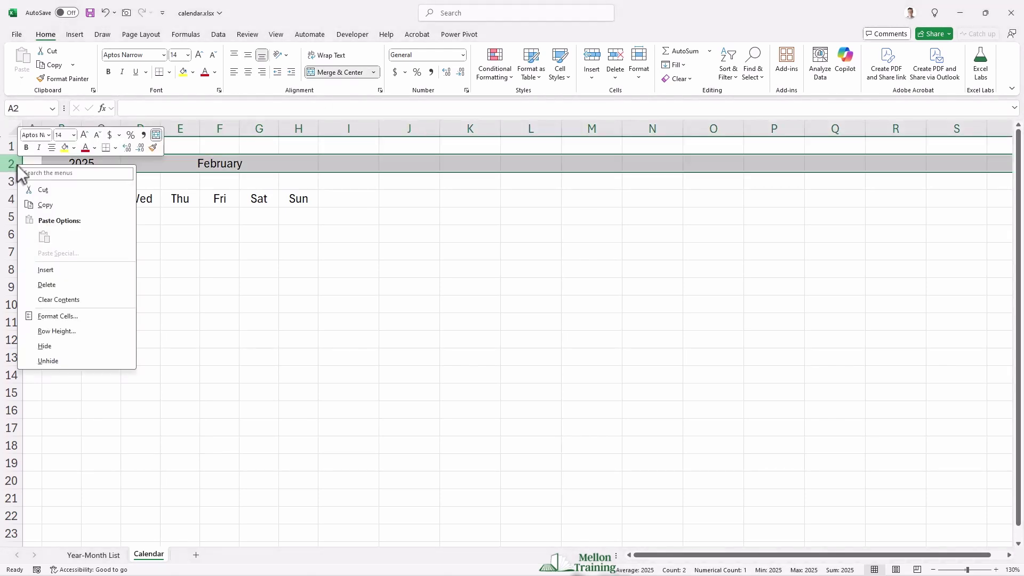
click(69, 329)
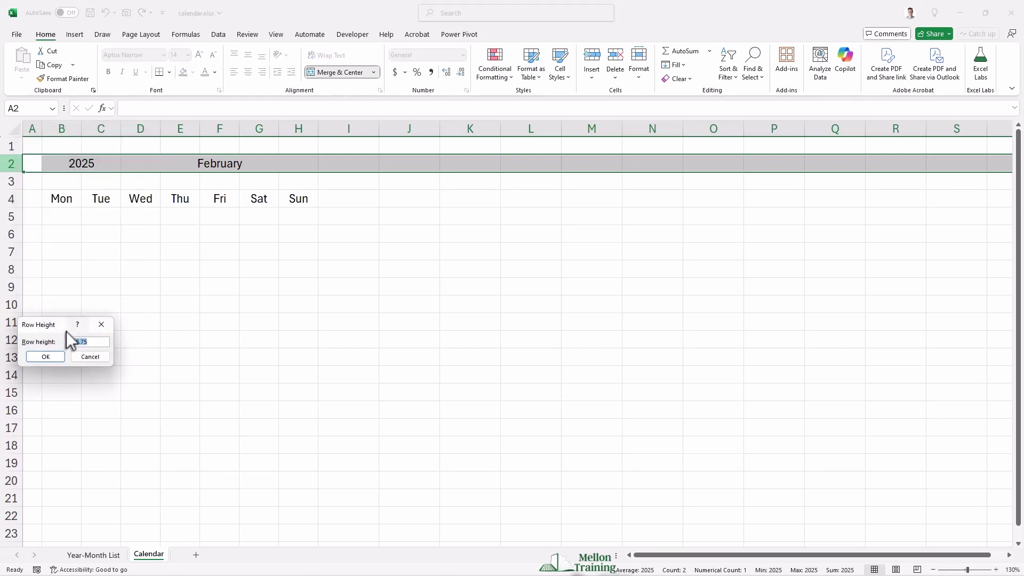
key(Return)
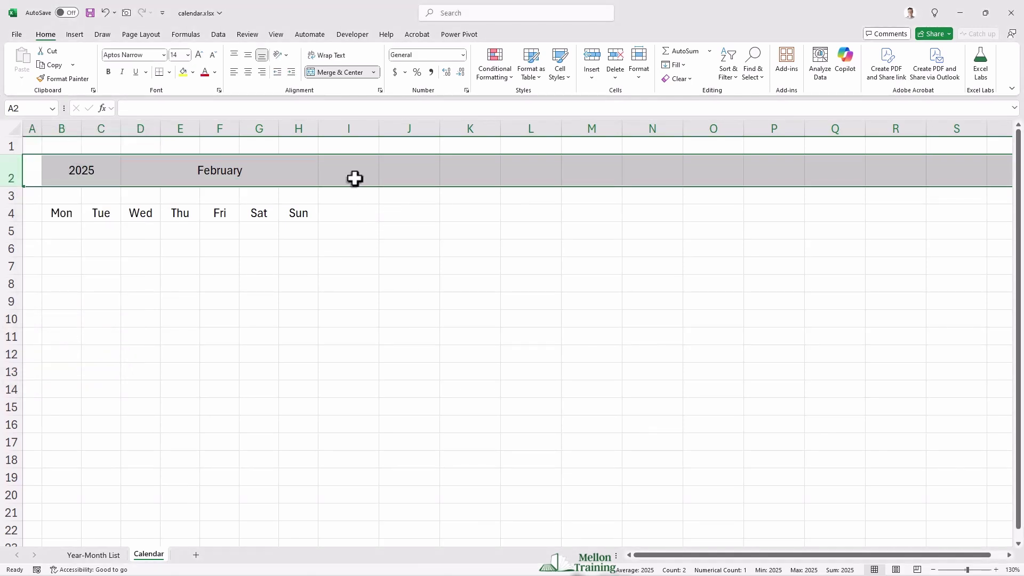
click(355, 148)
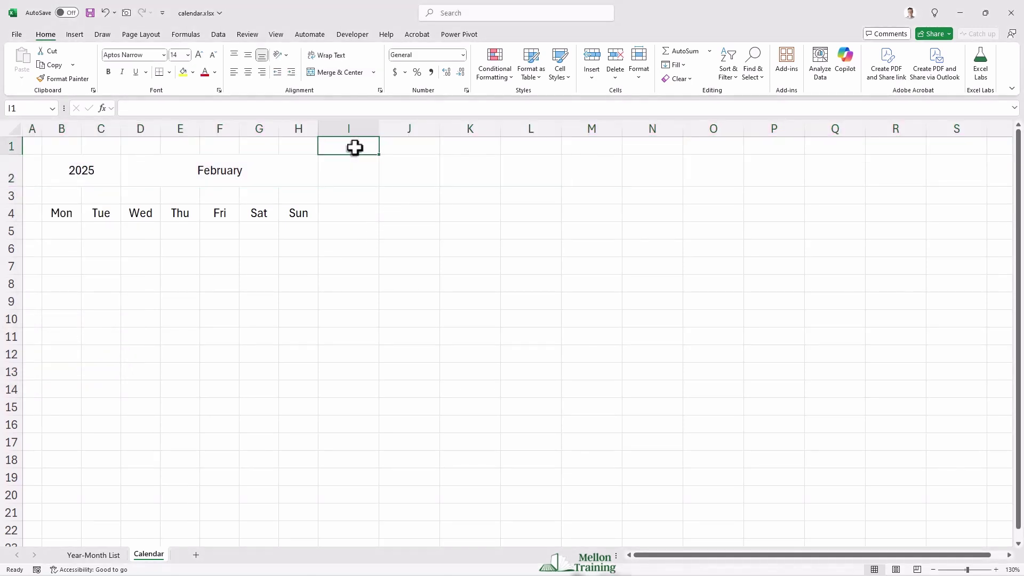
Fill the 2025 year cell light orange and the February banner a darker orange.
click(80, 170)
click(193, 71)
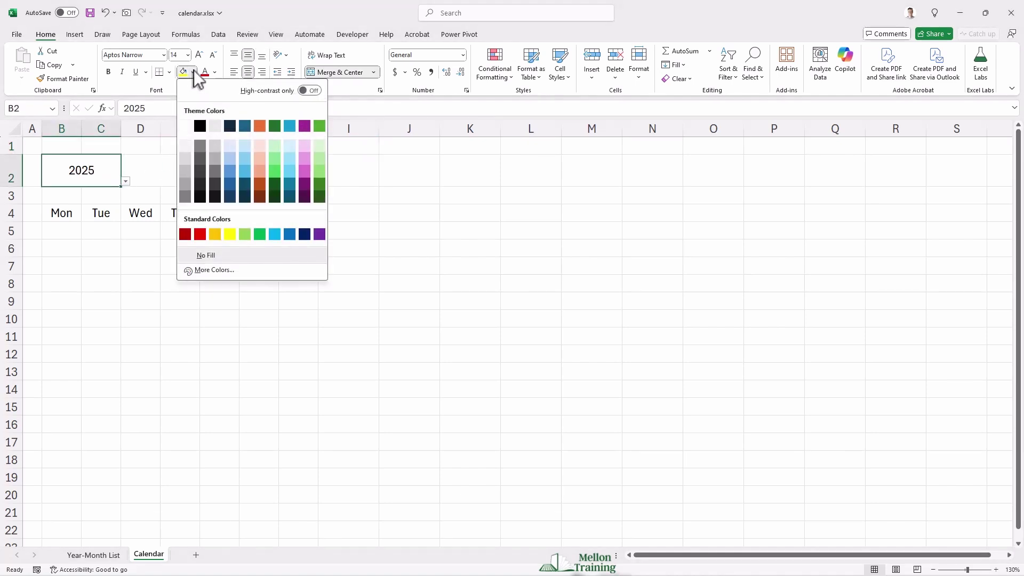
click(260, 148)
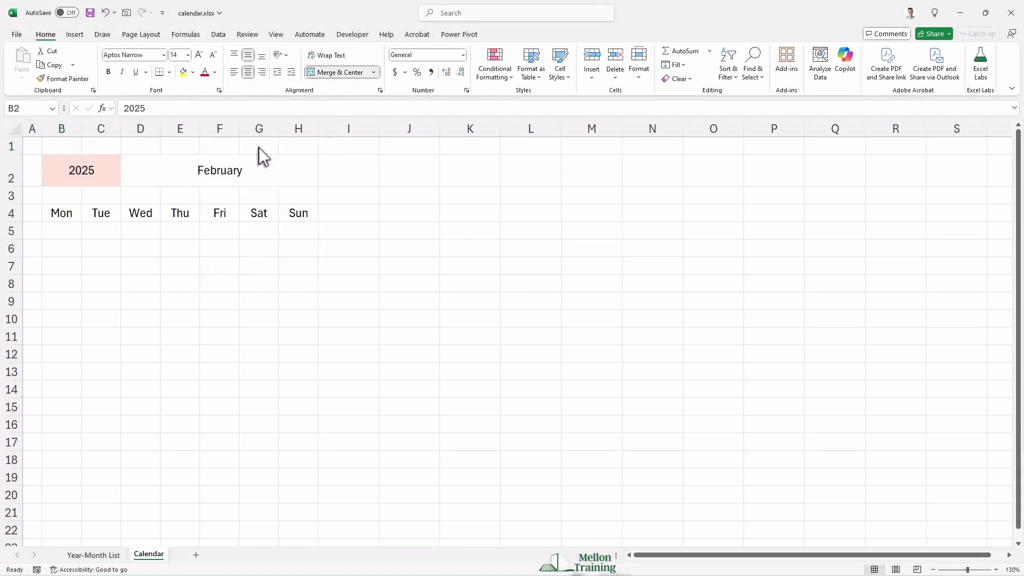
click(164, 172)
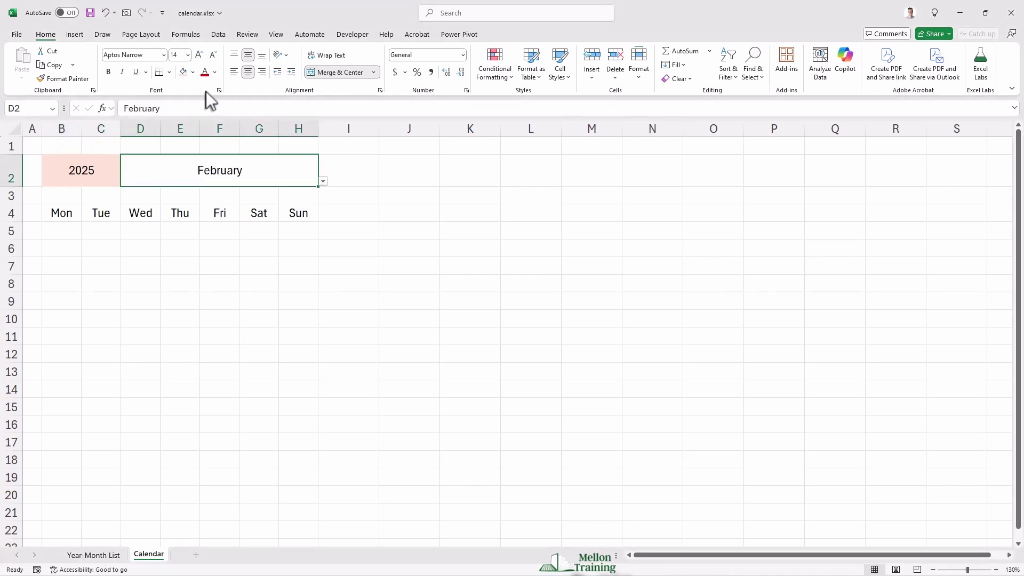
click(195, 73)
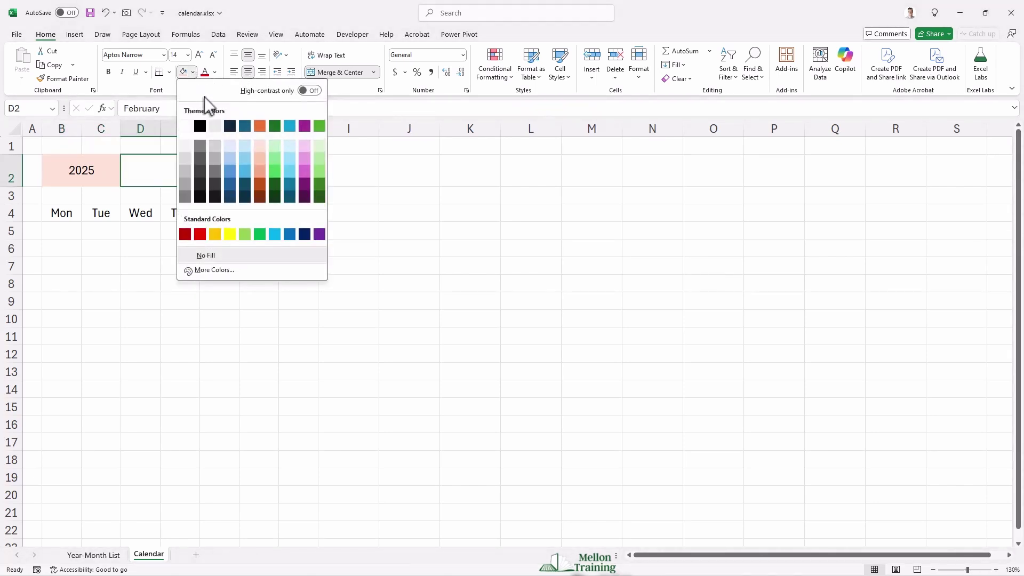
click(262, 158)
click(369, 144)
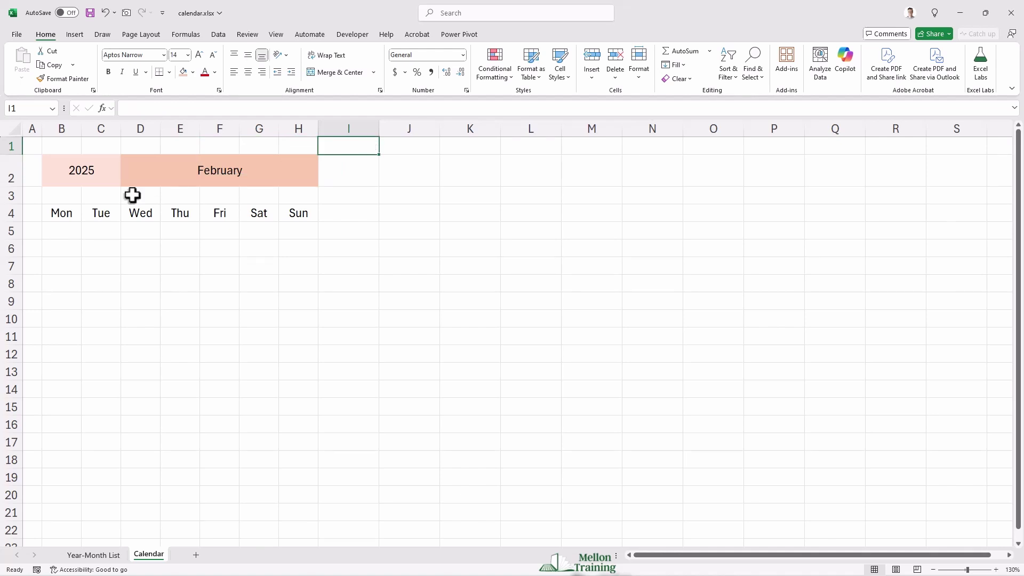
Fill the Mon–Fri headings light peach and the Sat–Sun headings darker orange.
drag(54, 214, 212, 217)
click(193, 72)
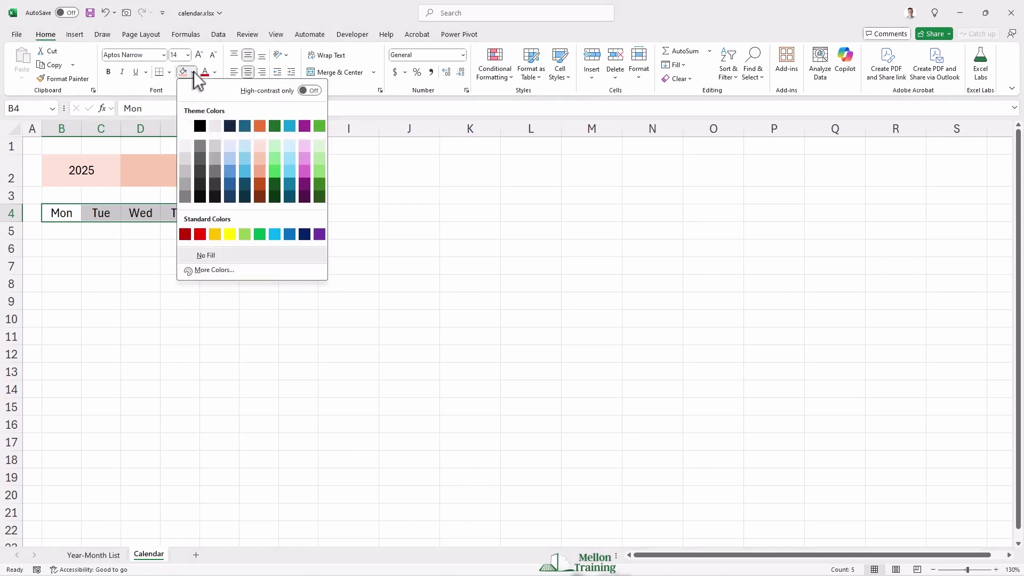
click(262, 152)
drag(264, 213, 286, 212)
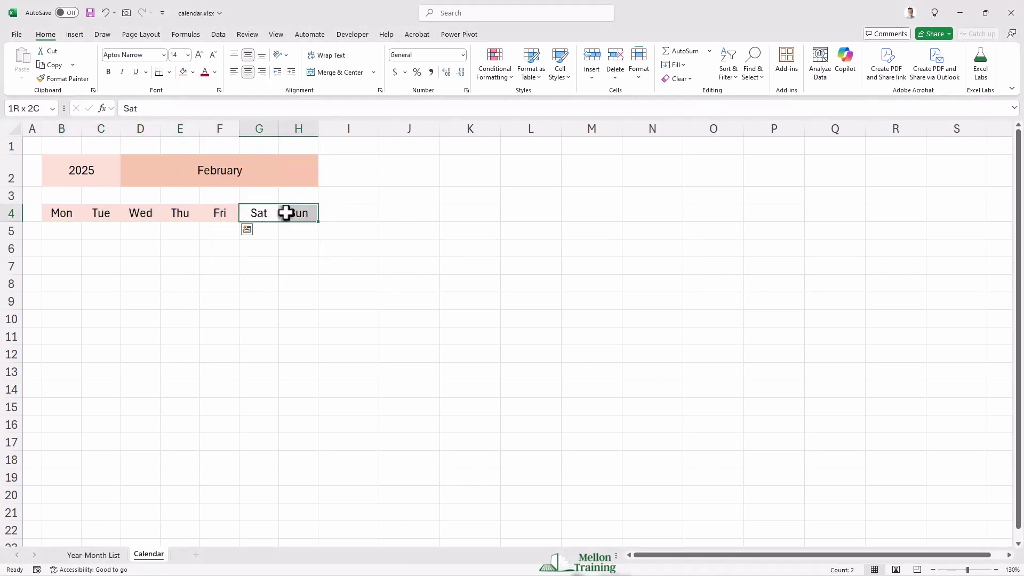
click(193, 72)
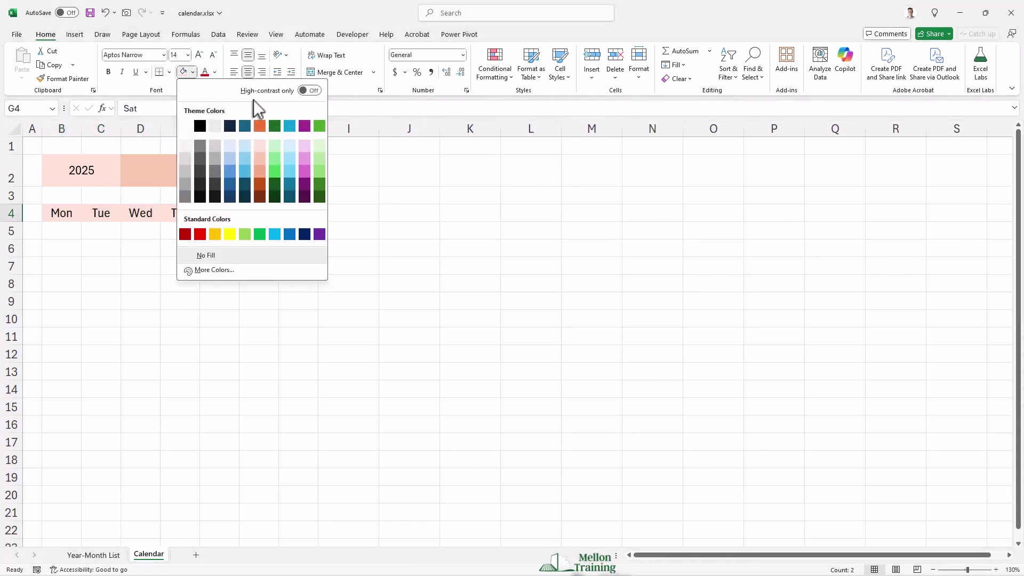
click(263, 154)
click(354, 147)
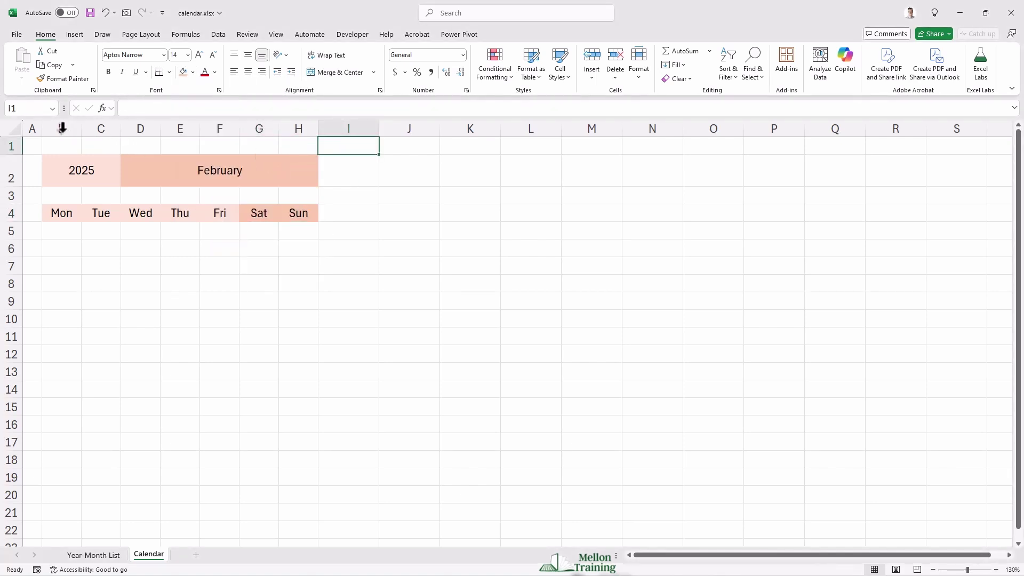
Narrow column A to a margin and shrink rows 1 and 3 into thin spacers.
drag(42, 129, 20, 142)
mouse_move(18, 177)
mouse_down()
mouse_move(18, 185)
mouse_move(18, 176)
mouse_up()
click(345, 151)
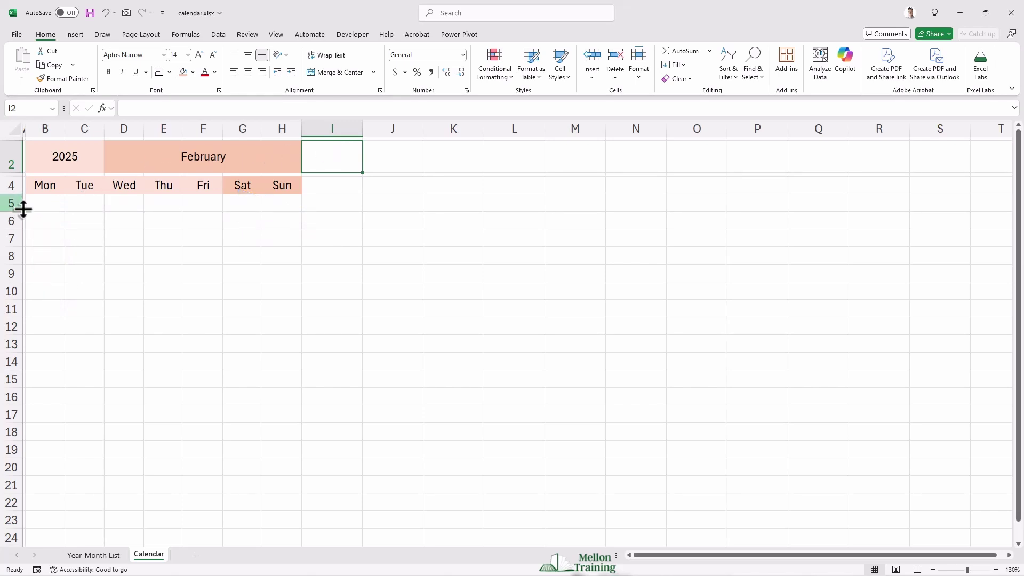
Set rows 5 to 10 to a row height of 30.
drag(11, 203, 12, 295)
right_click(12, 295)
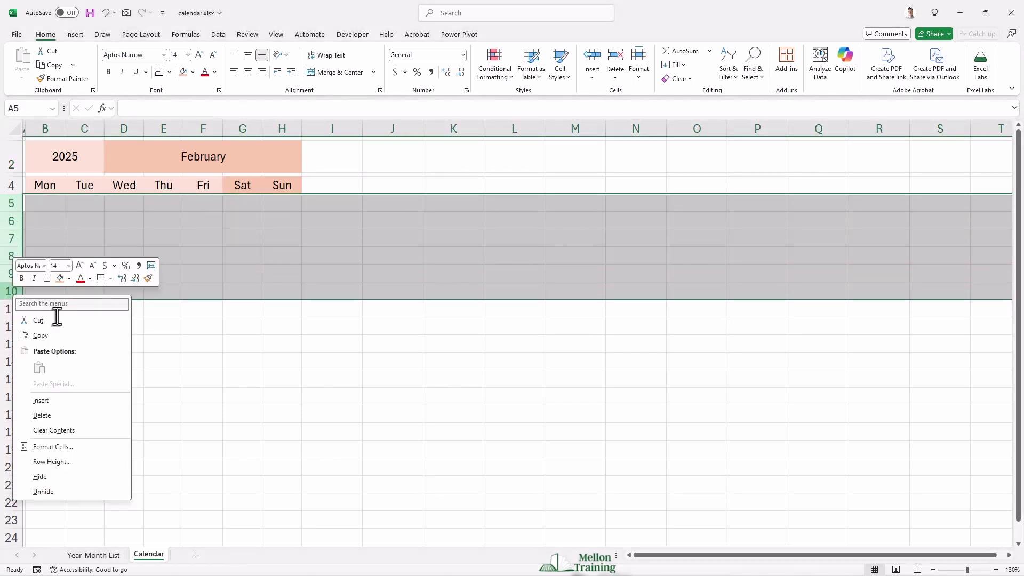
click(71, 465)
text(30)
key(Return)
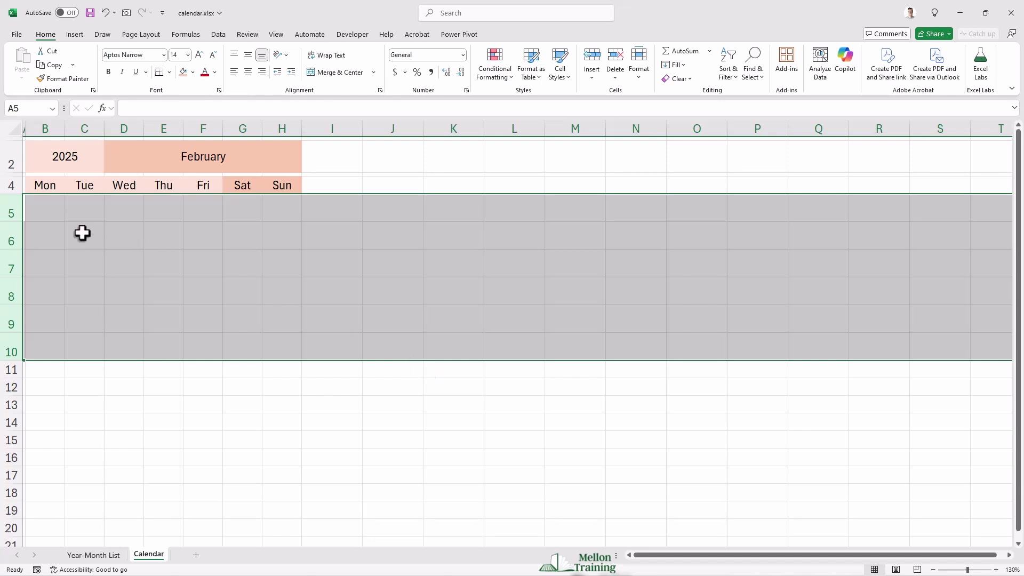
Enter =SEQUENCE(6,7,1,1) in B5 to spill numbers 1–42 across B5:H10.
click(51, 213)
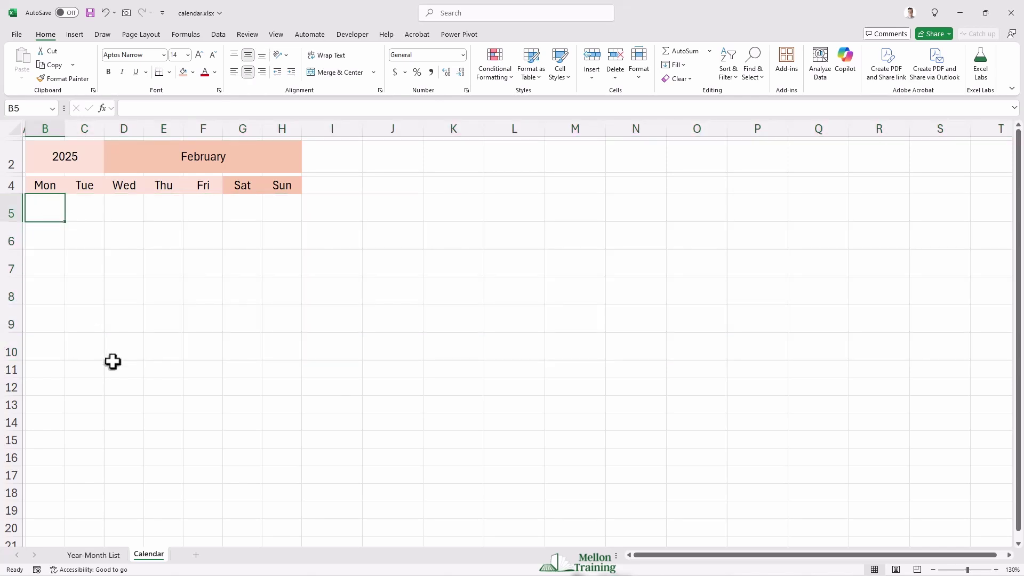
text(=sequ)
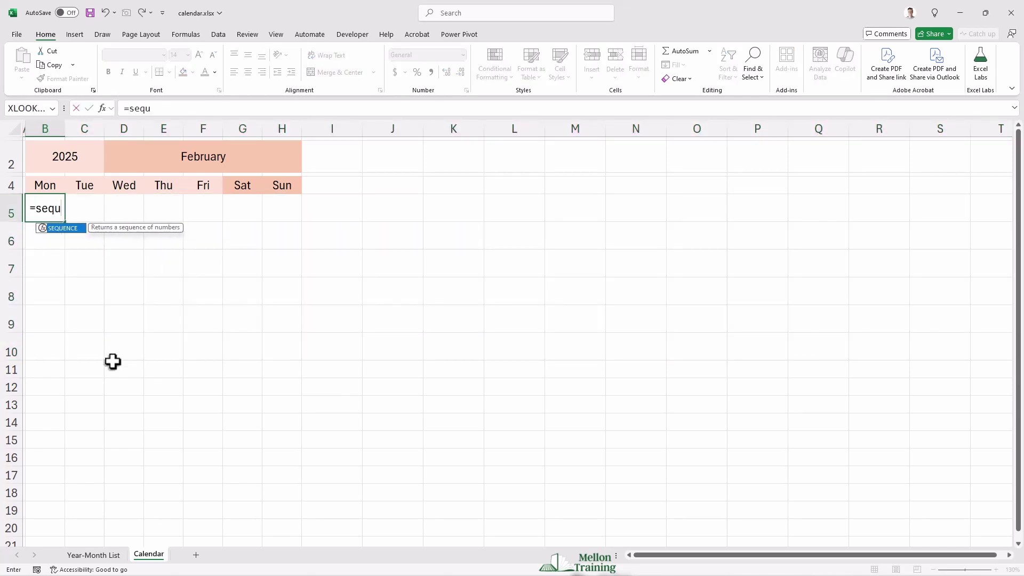
key(Tab)
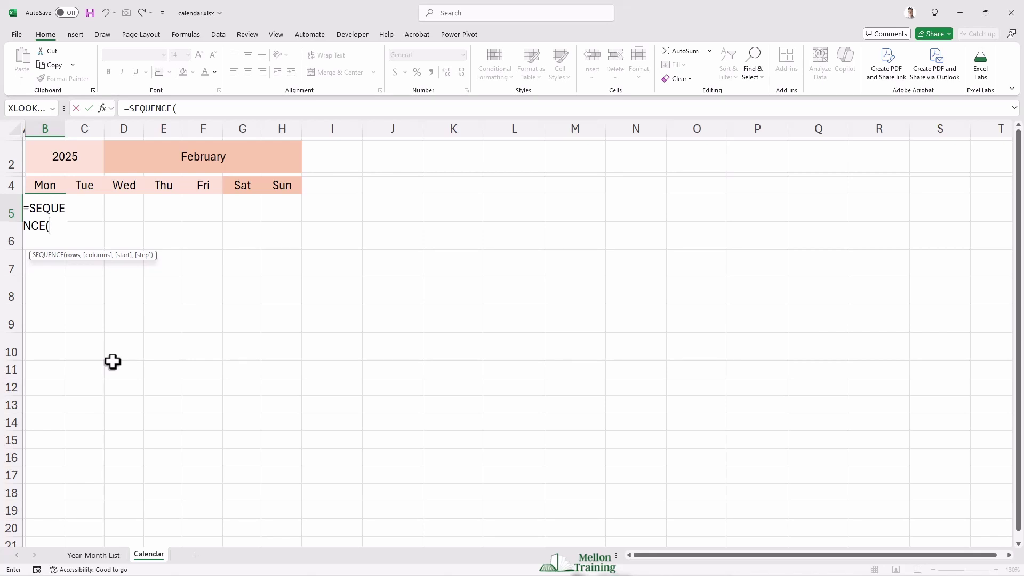
text(6,)
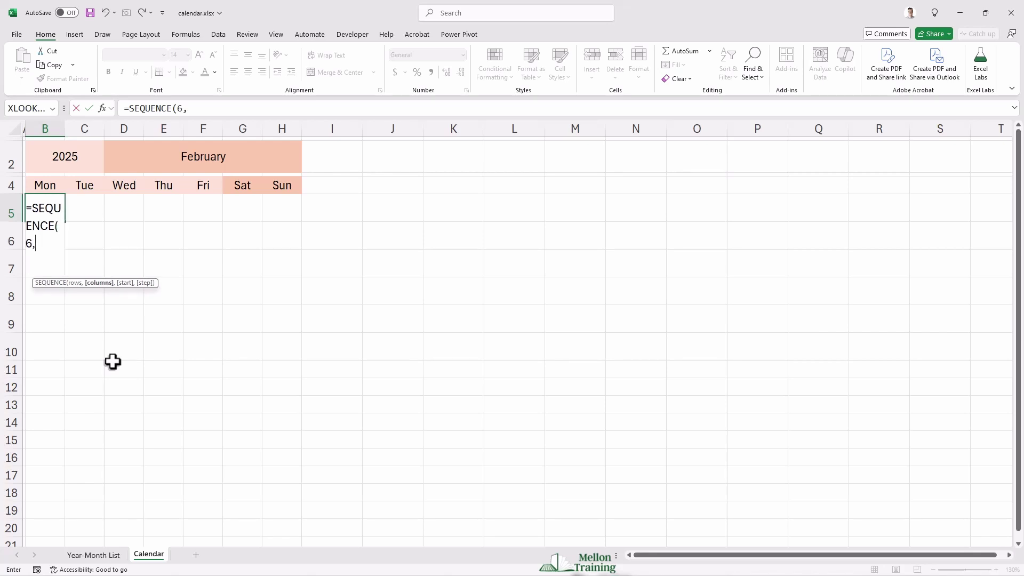
text(7,1,1))
key(Return)
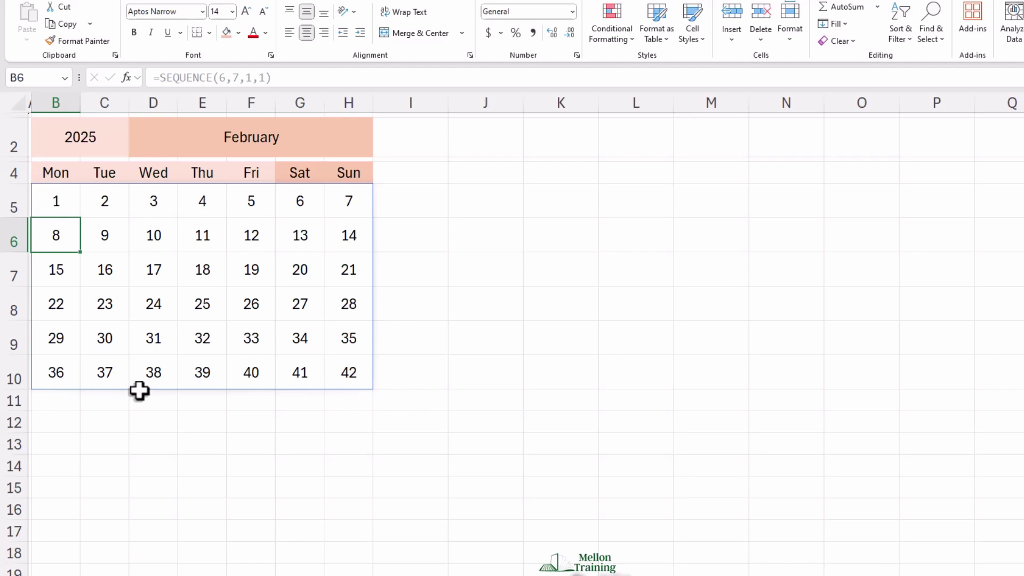
Bold the weekend dates in G5:H10 and give the B5:H10 grid a light grey fill.
drag(302, 206, 352, 382)
click(134, 33)
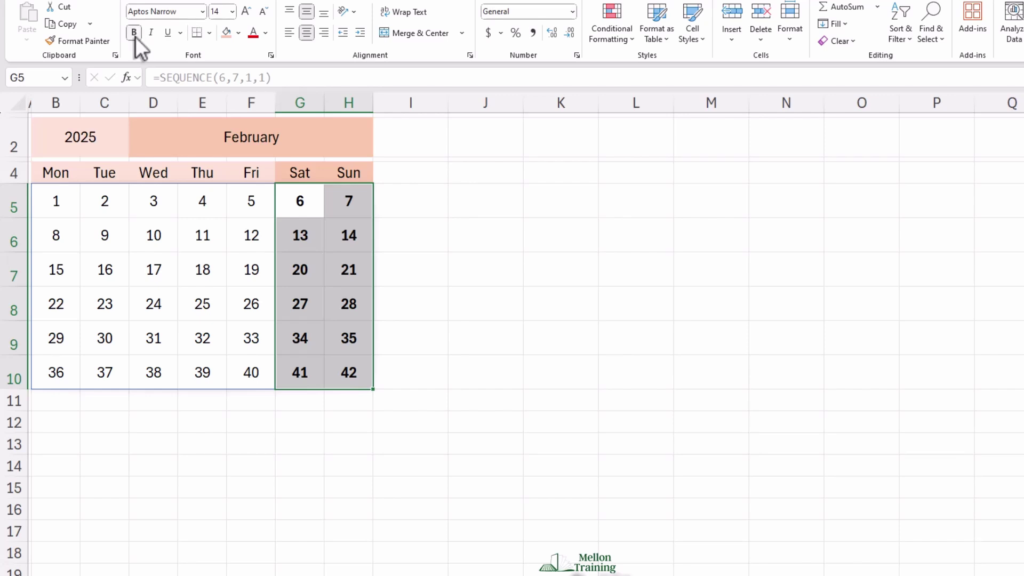
drag(62, 206, 336, 370)
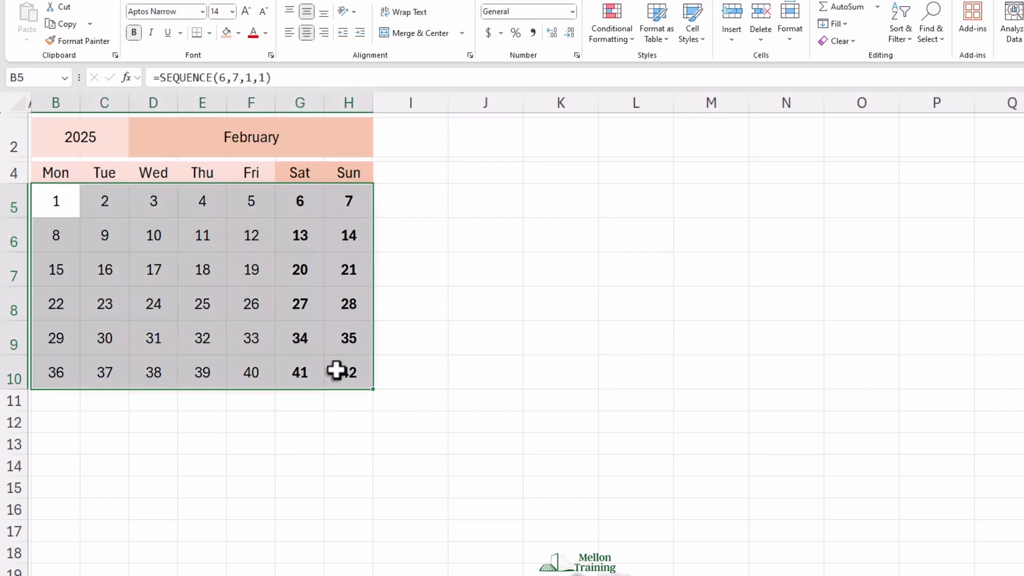
click(240, 32)
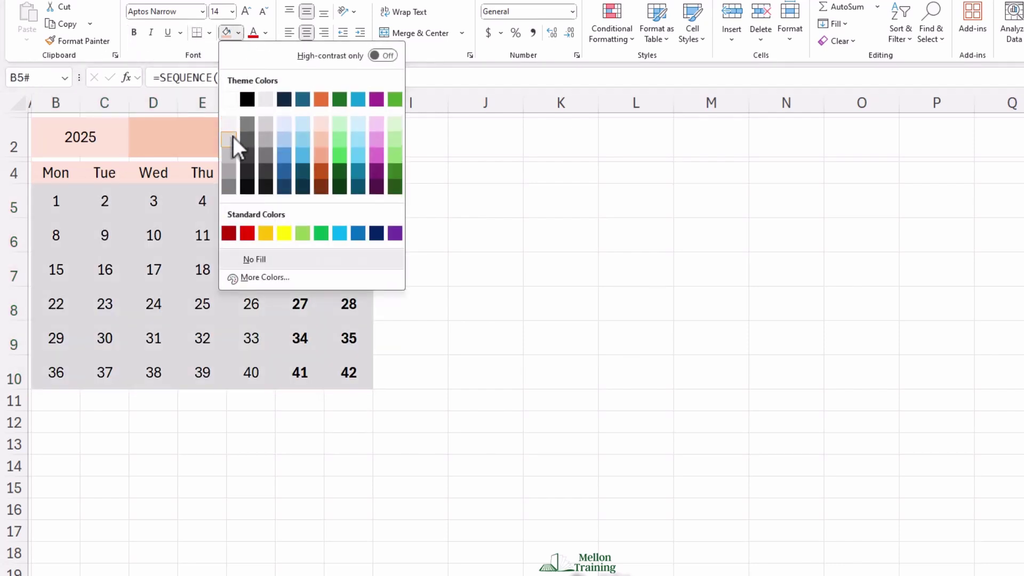
click(233, 127)
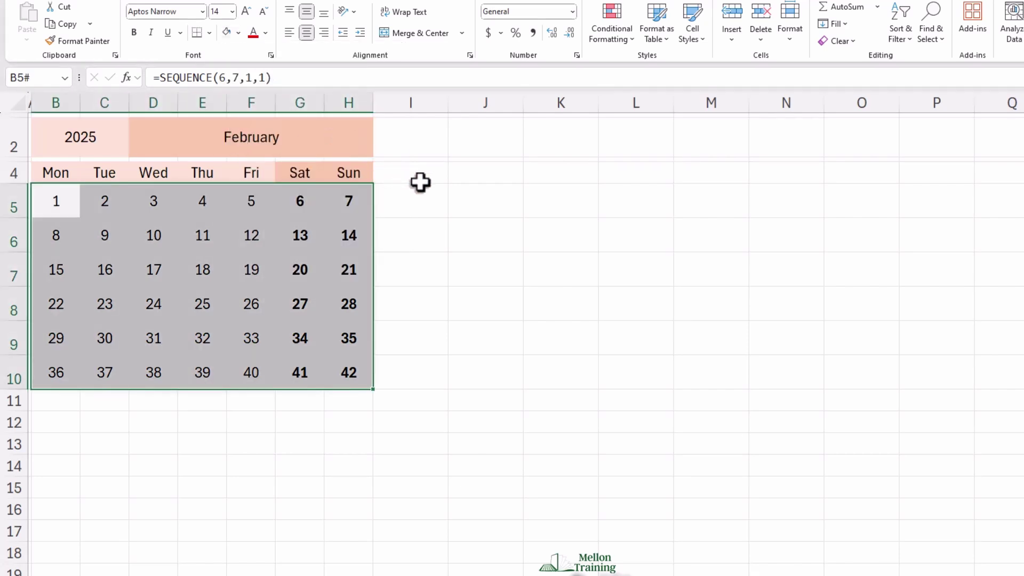
Apply thick white All Borders to the date grid B5:H10 so each day becomes a tile.
click(211, 33)
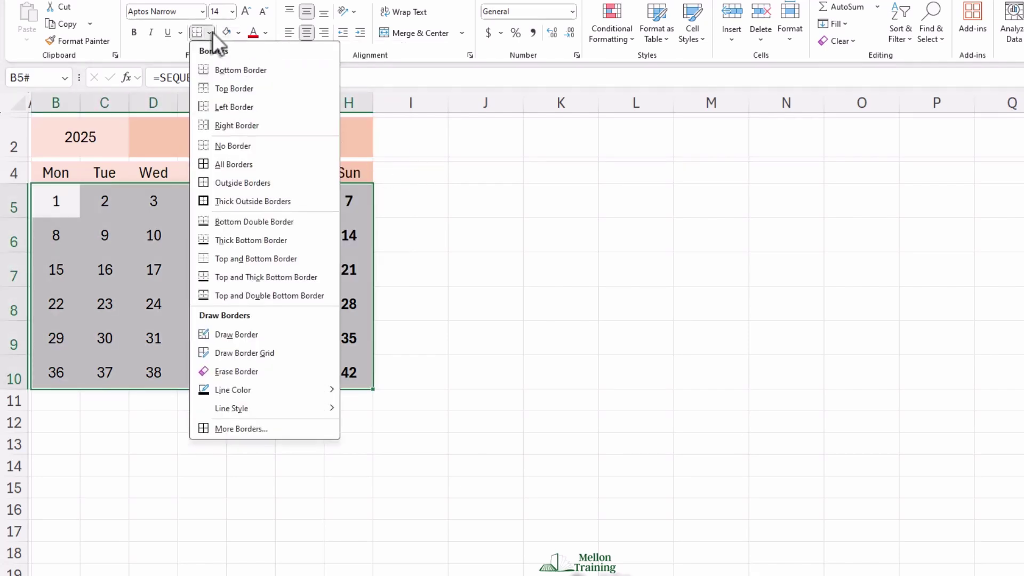
mouse_move(261, 392)
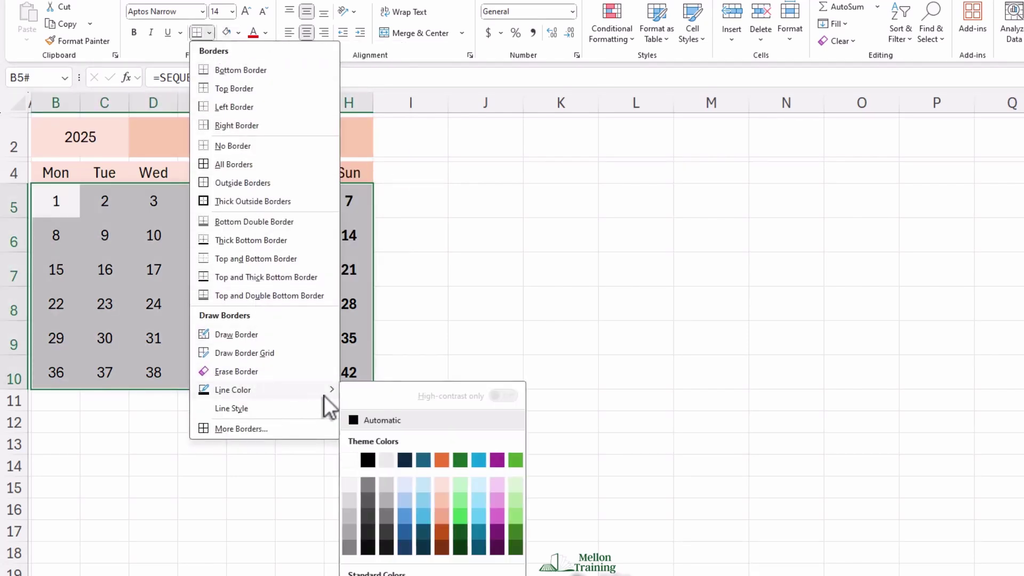
click(353, 462)
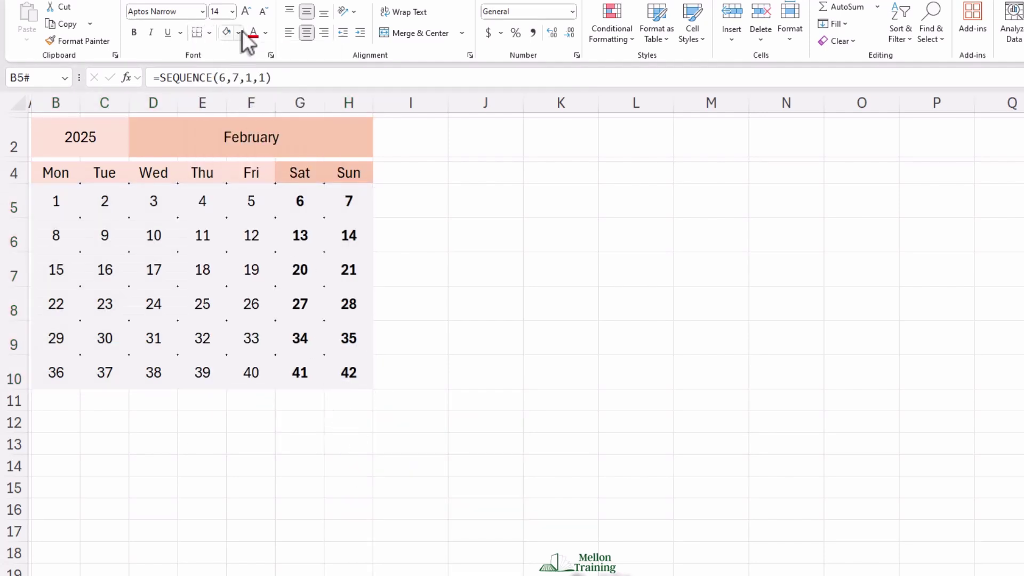
click(210, 30)
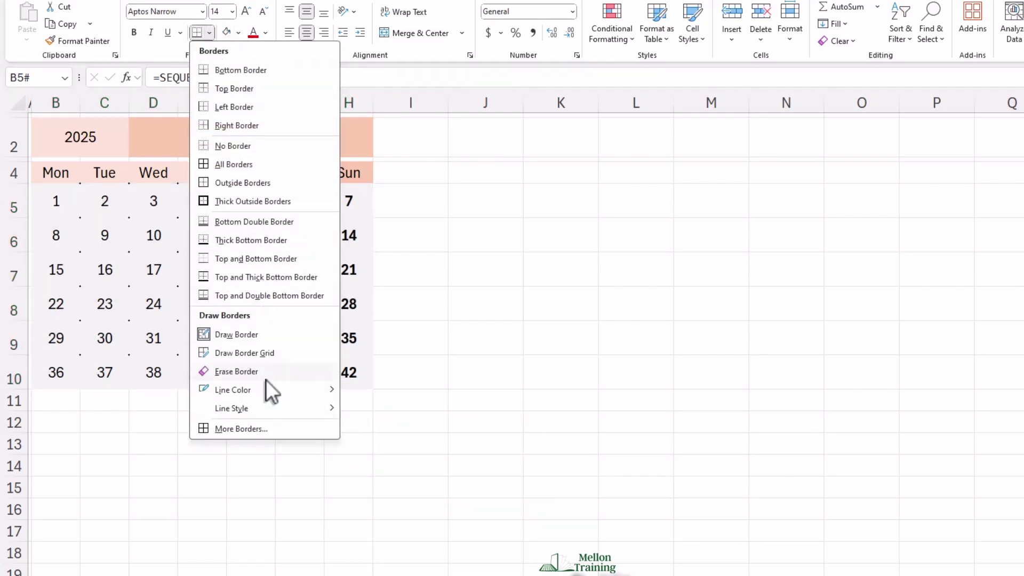
mouse_move(257, 409)
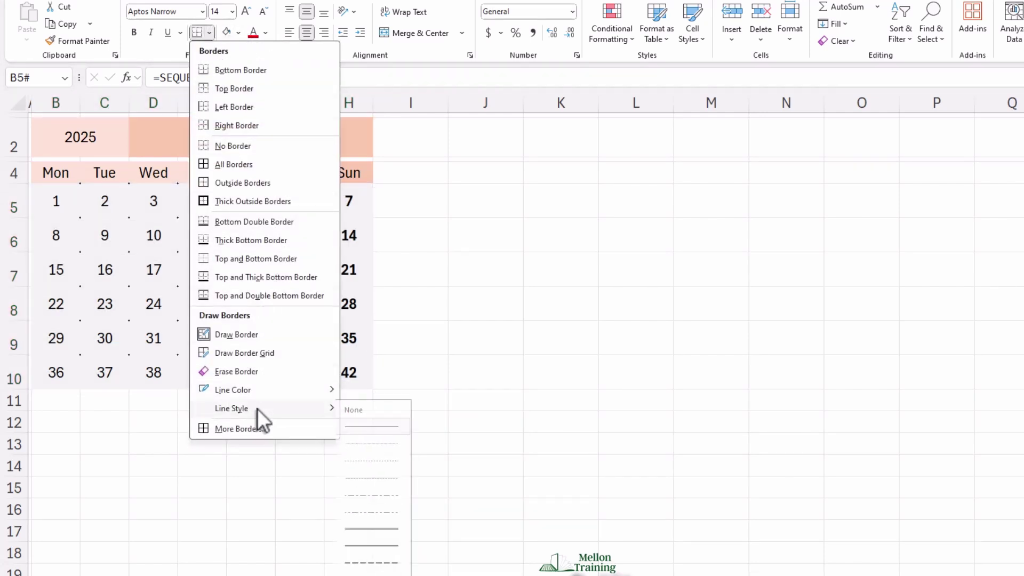
click(366, 546)
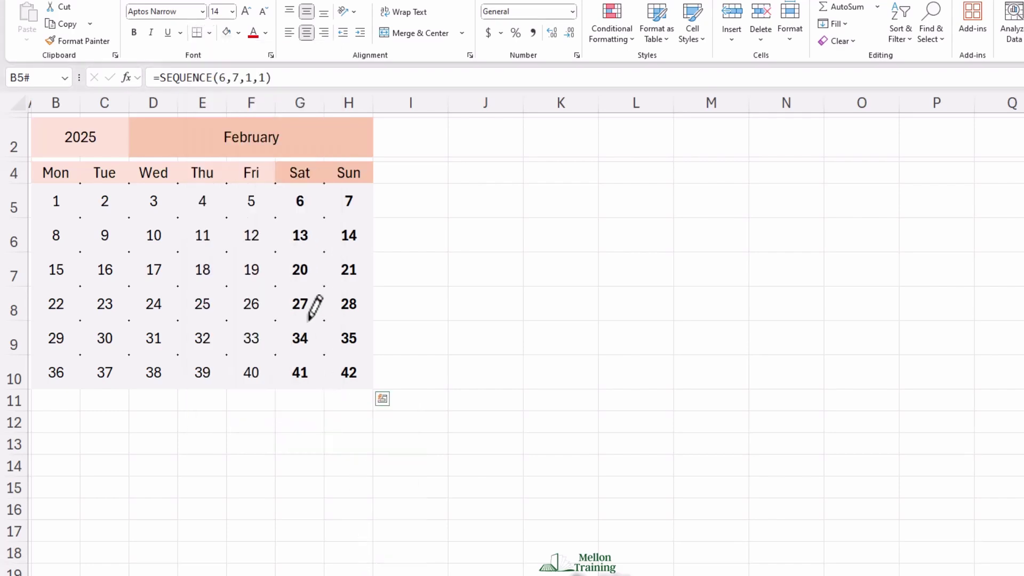
click(210, 31)
click(229, 166)
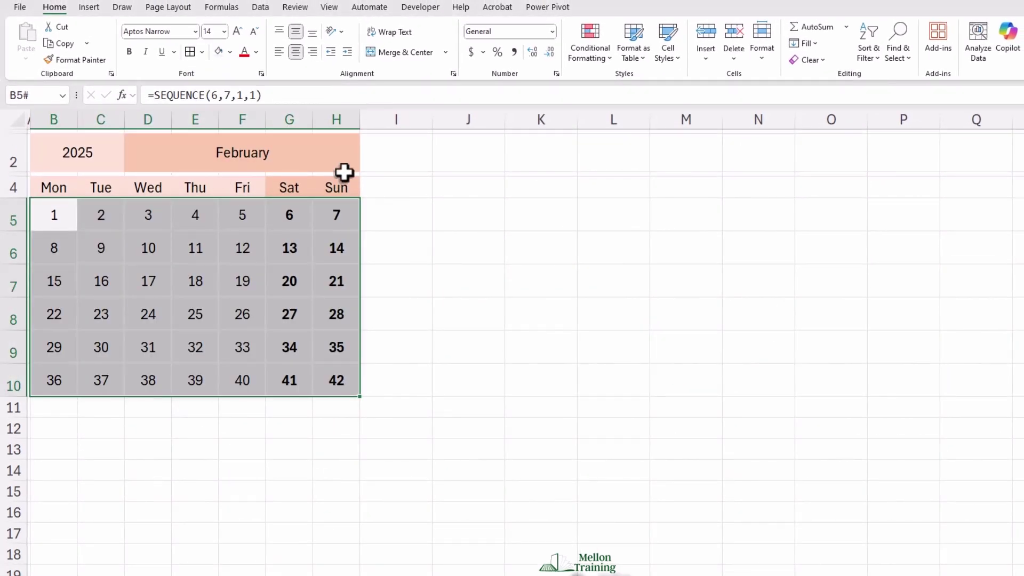
click(394, 155)
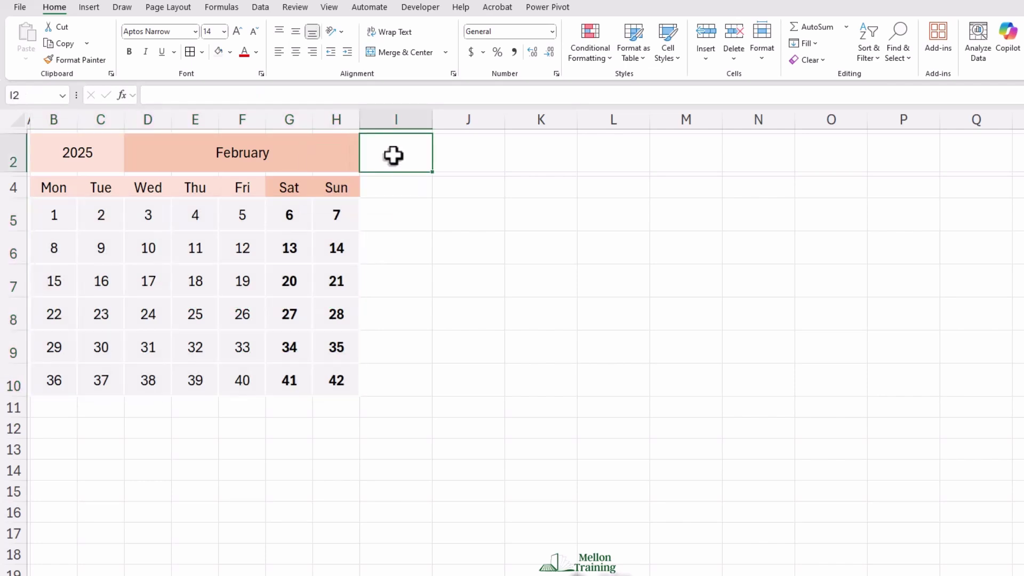
Hide the Calendar sheet's gridlines from the View options.
click(329, 7)
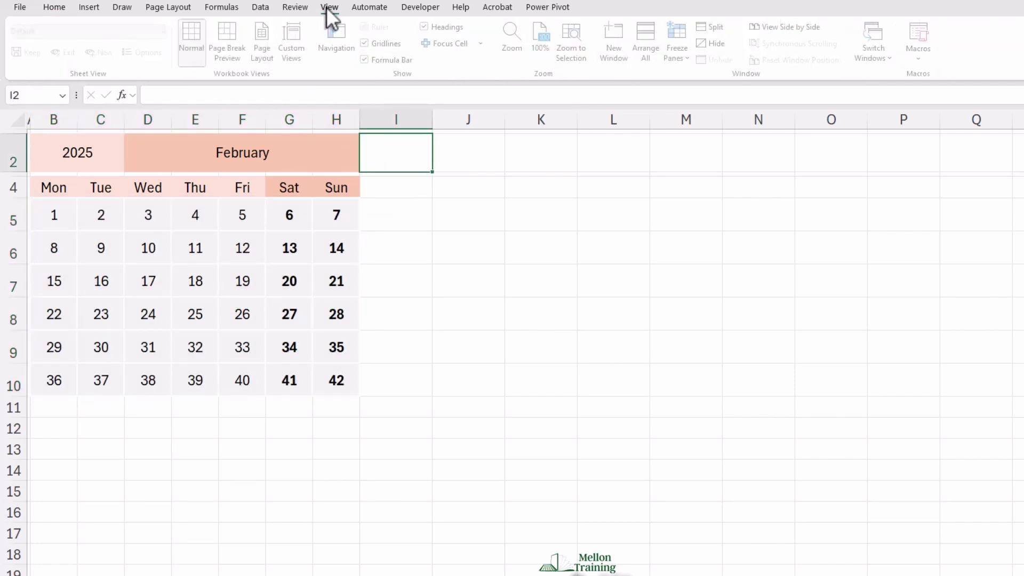
click(369, 44)
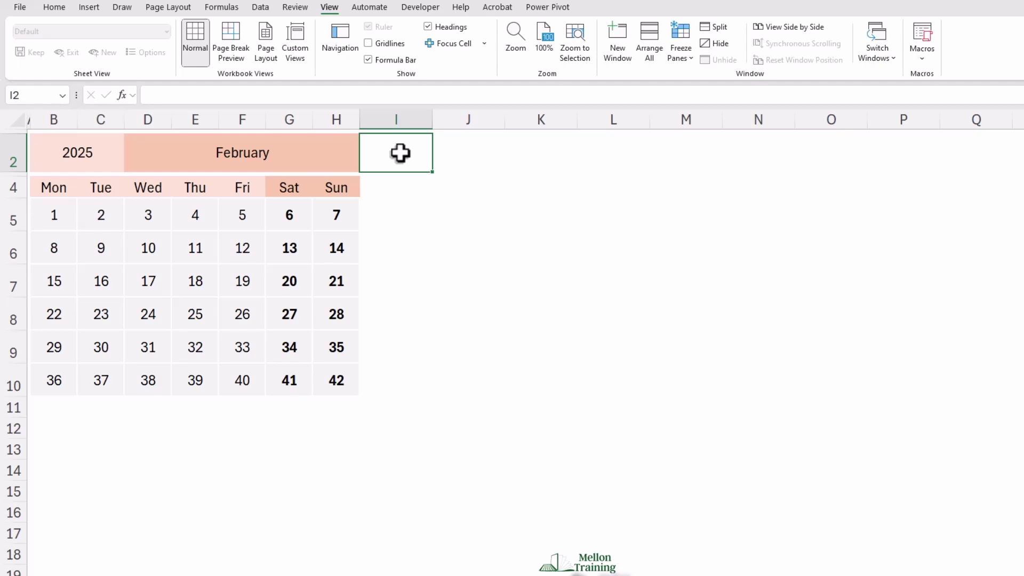
Enter the label 'First Date:' in K5.
click(550, 213)
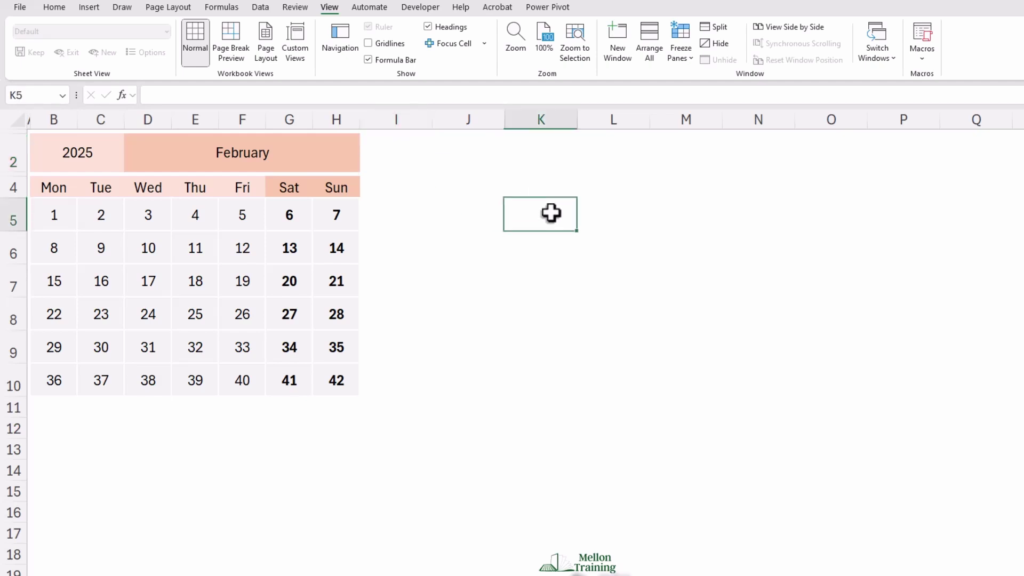
text(Firs)
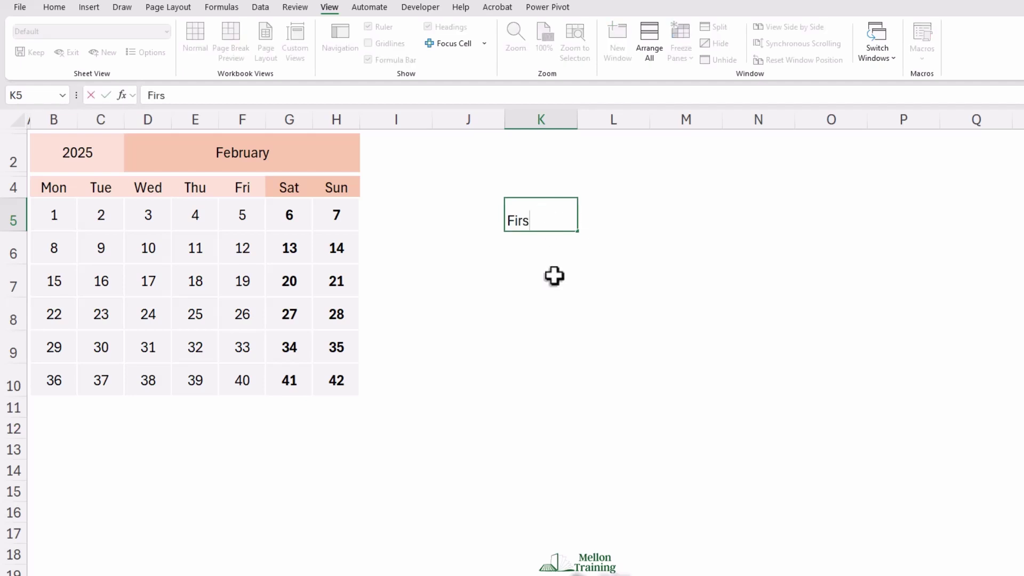
text(t Date:)
key(Return)
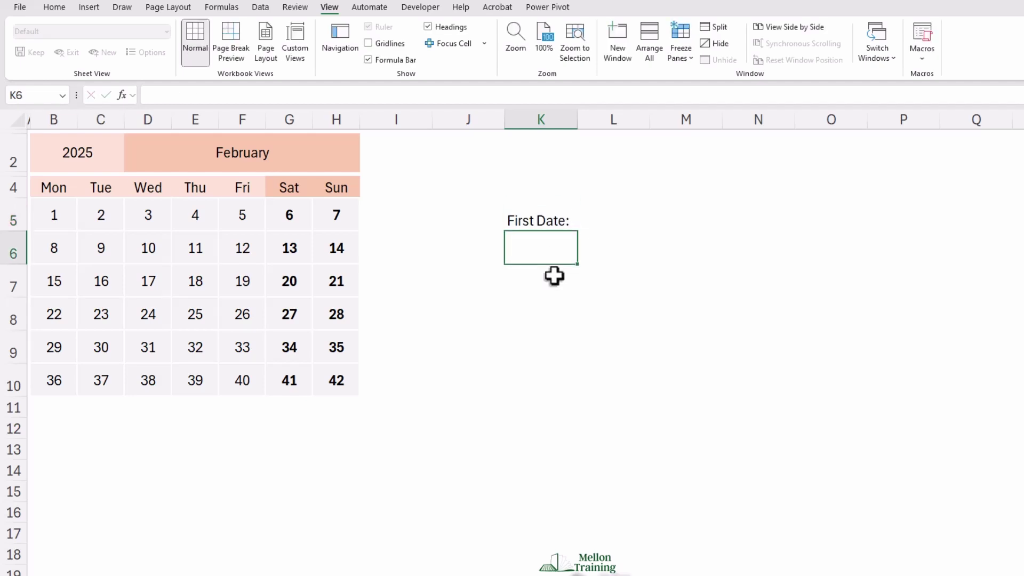
Enter =DATEVALUE(1&D2&B2) in L5, returning 45689.
key(Up)
key(Right)
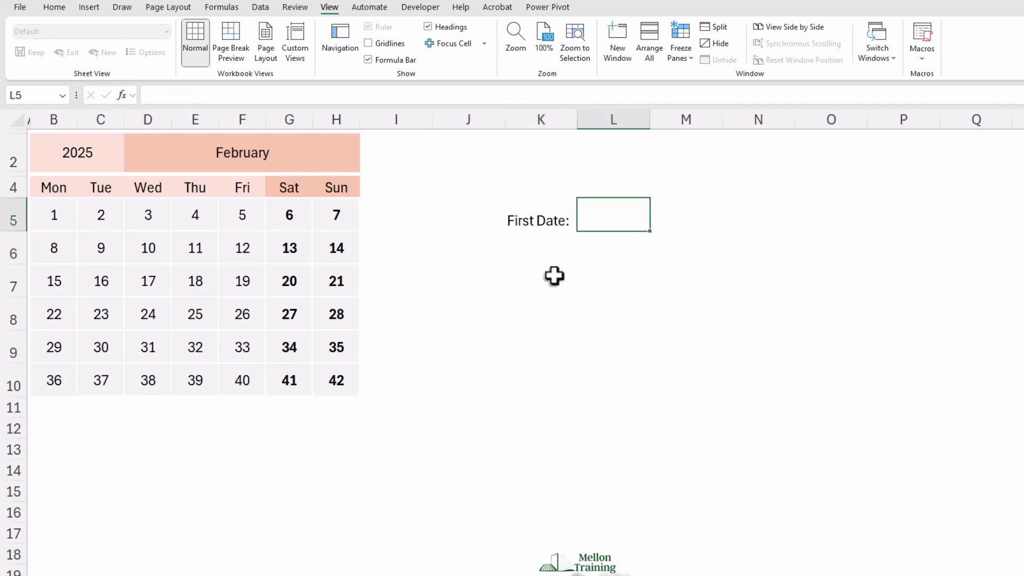
text(=)
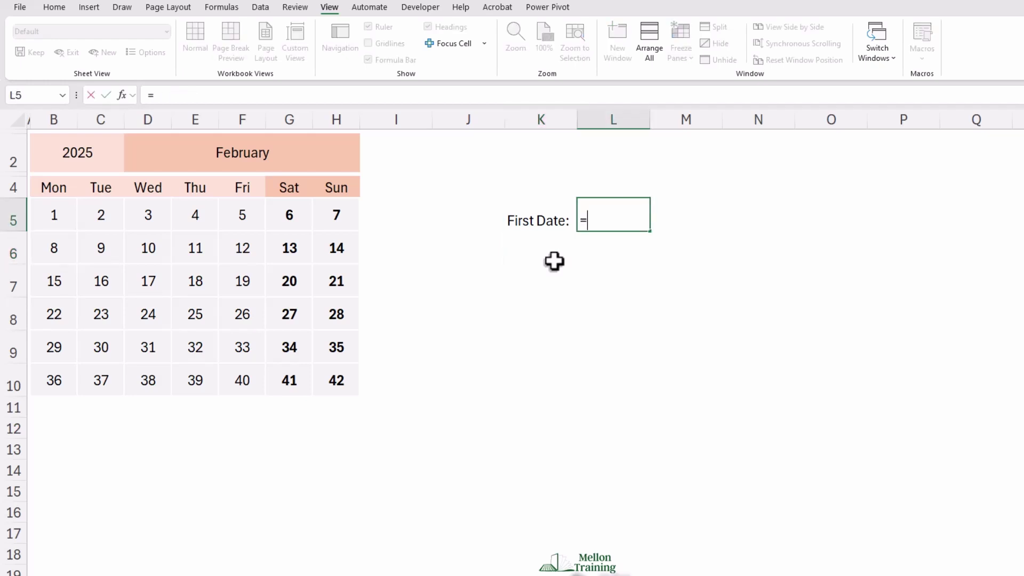
text(date)
key(Down)
key(Tab)
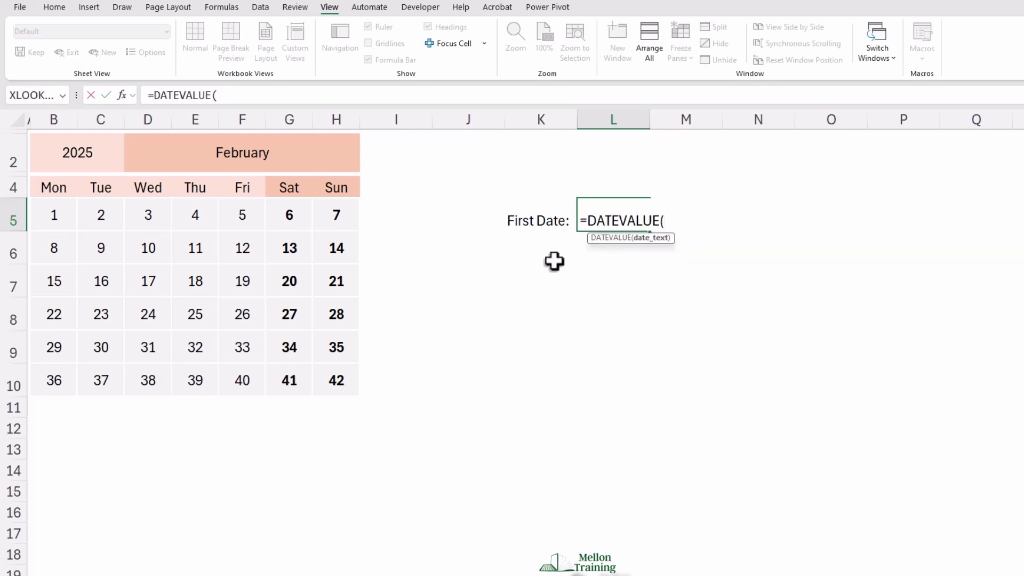
text(1&D2)
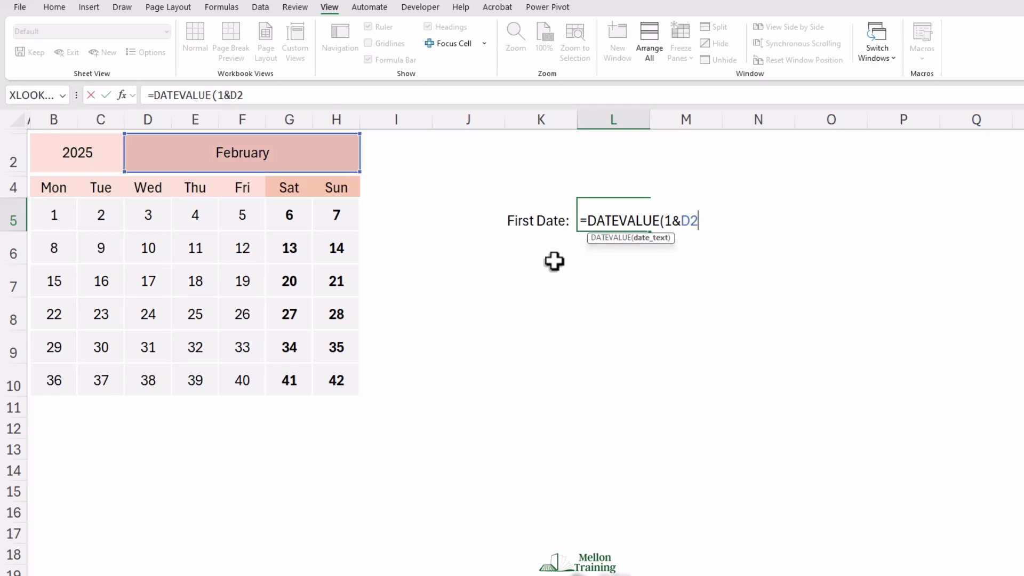
text(&B2))
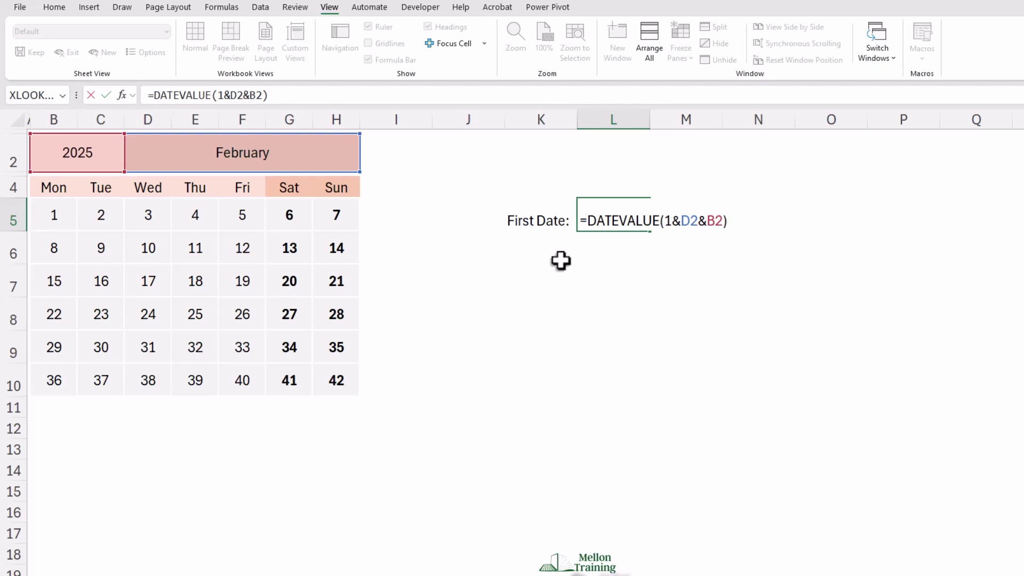
key(Return)
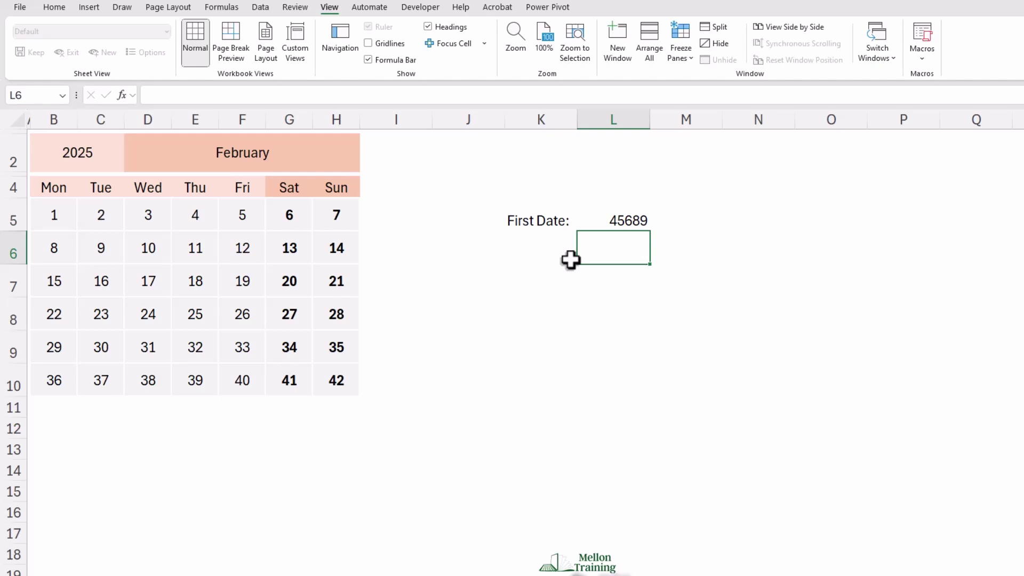
Format L5 as Long Date so it reads Saturday, February 1, 2025.
click(620, 220)
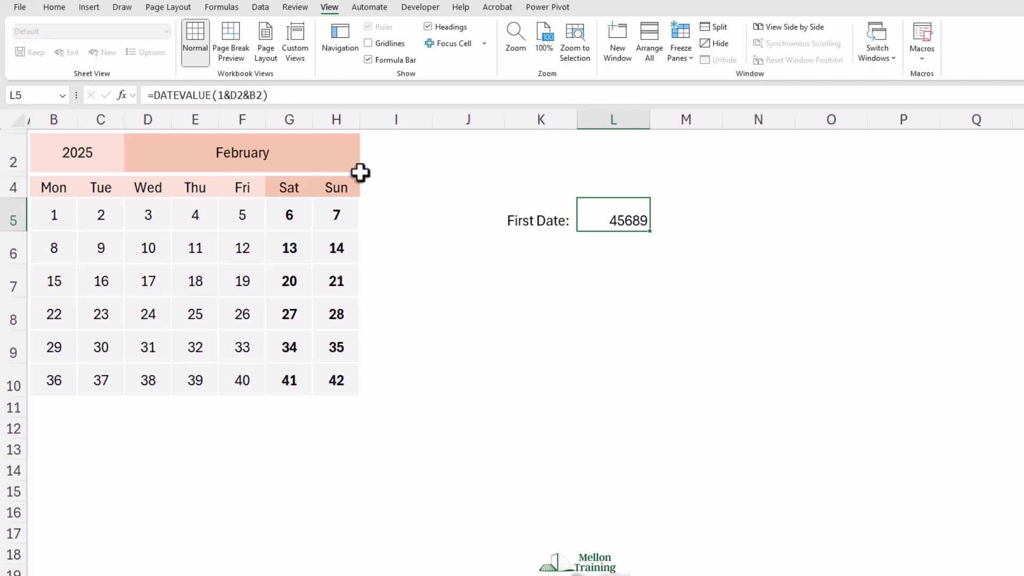
click(55, 8)
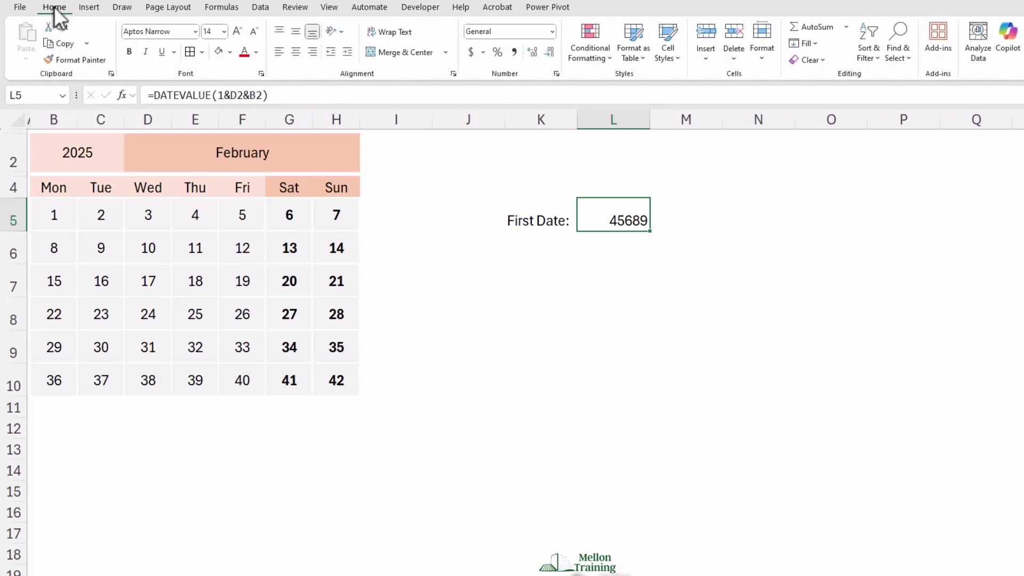
click(553, 31)
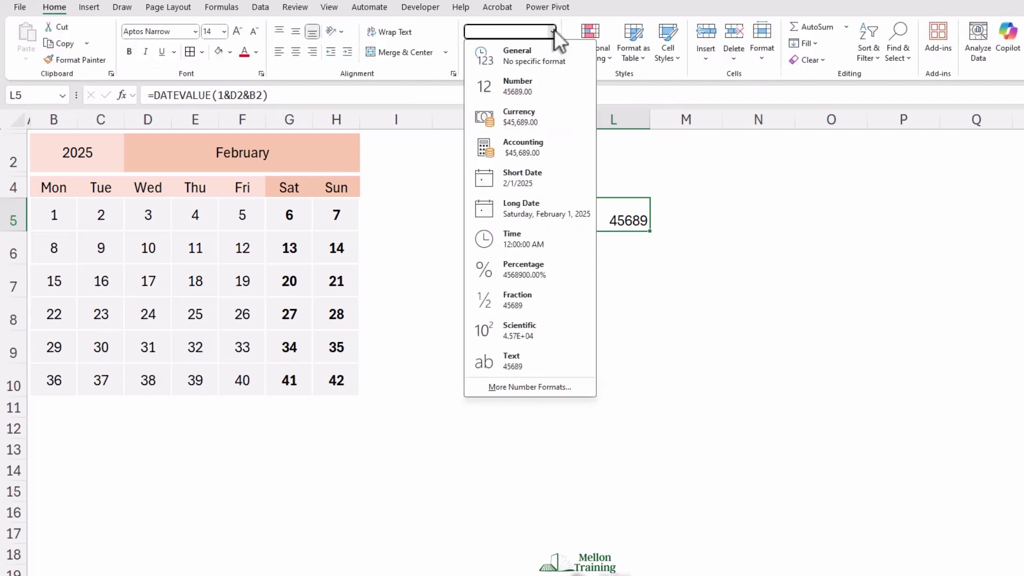
click(533, 211)
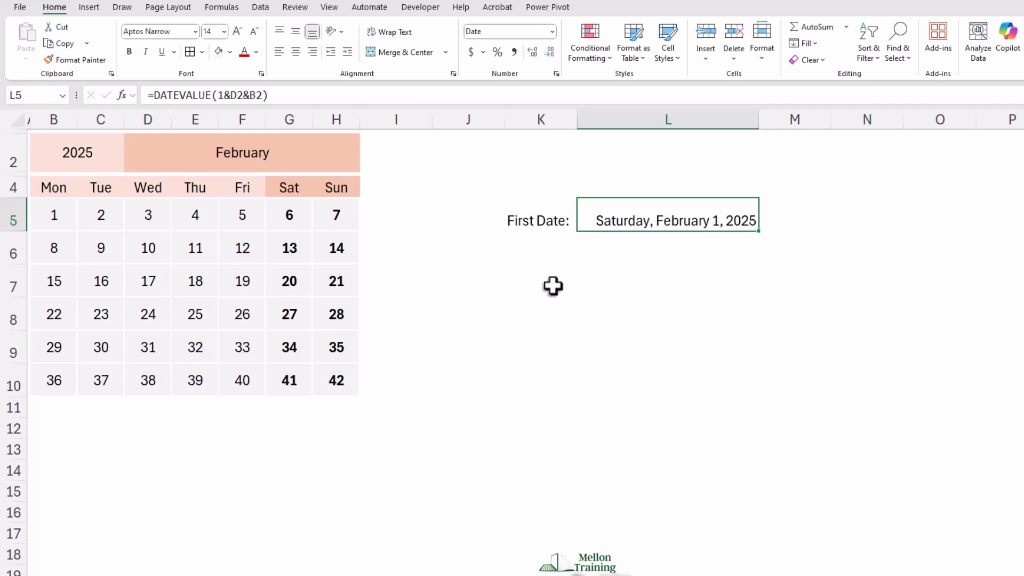
Enter the label 'Start Day:' in K6.
click(533, 247)
text(S)
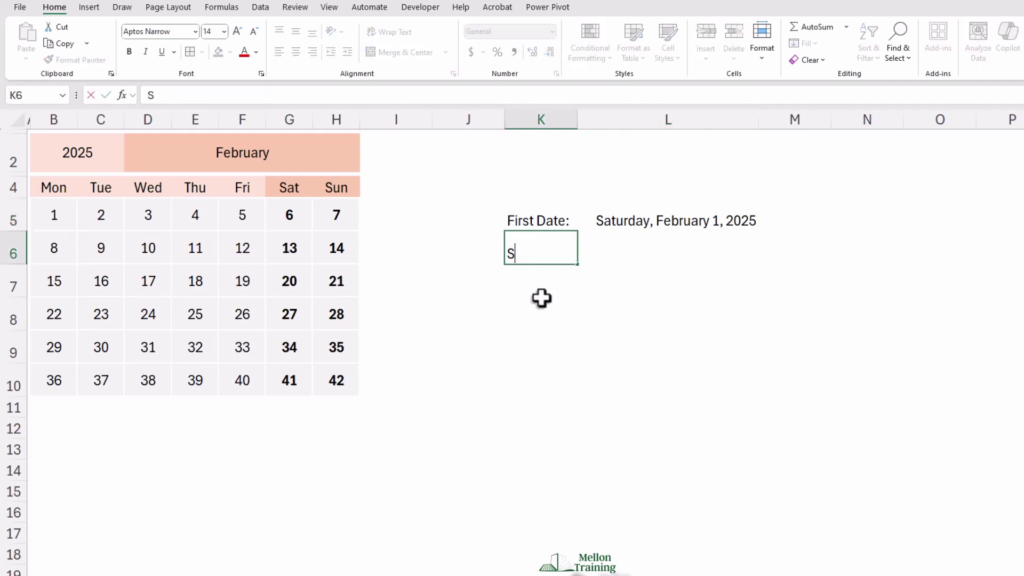
text(tart Day:)
key(Return)
Enter =WEEKDAY(L5,2) in L6, giving 6.
key(Up)
key(Right)
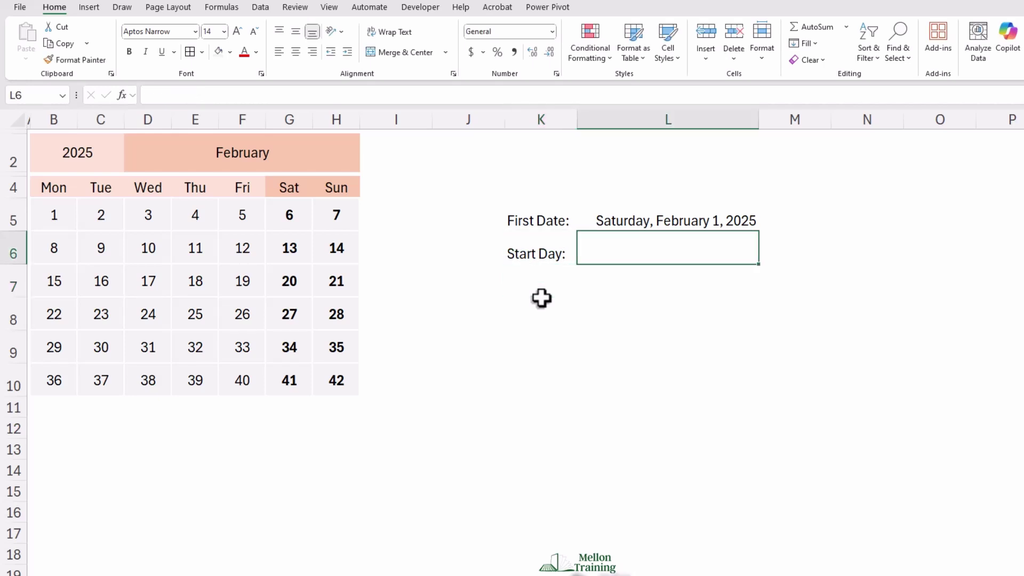
text(=)
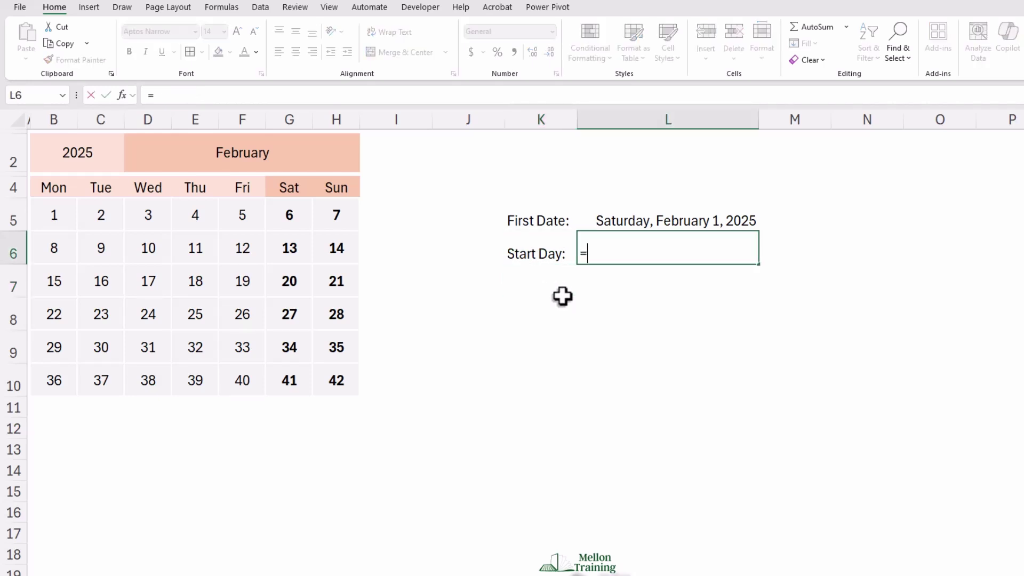
text(WEEKDAY()
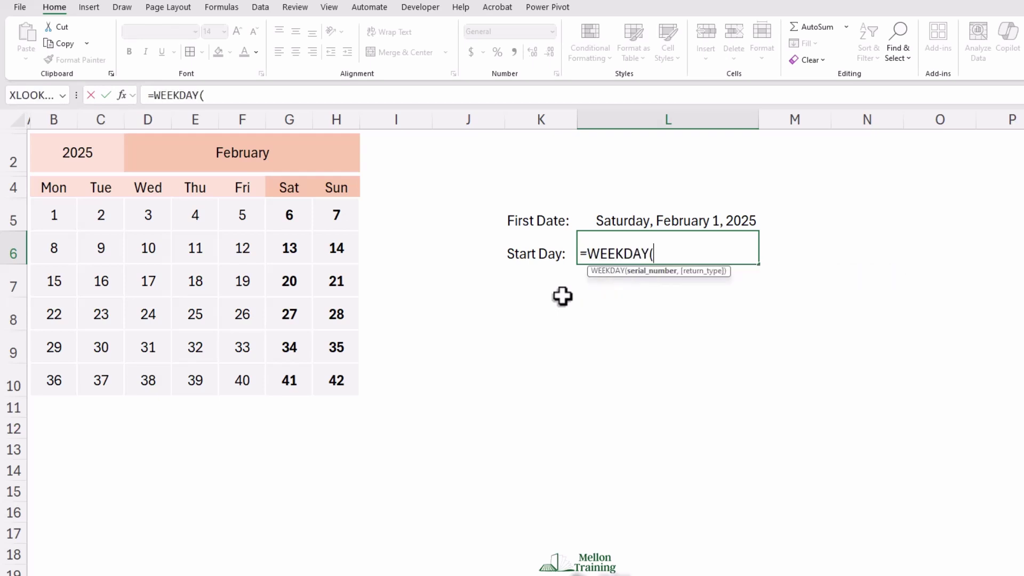
text(L5.)
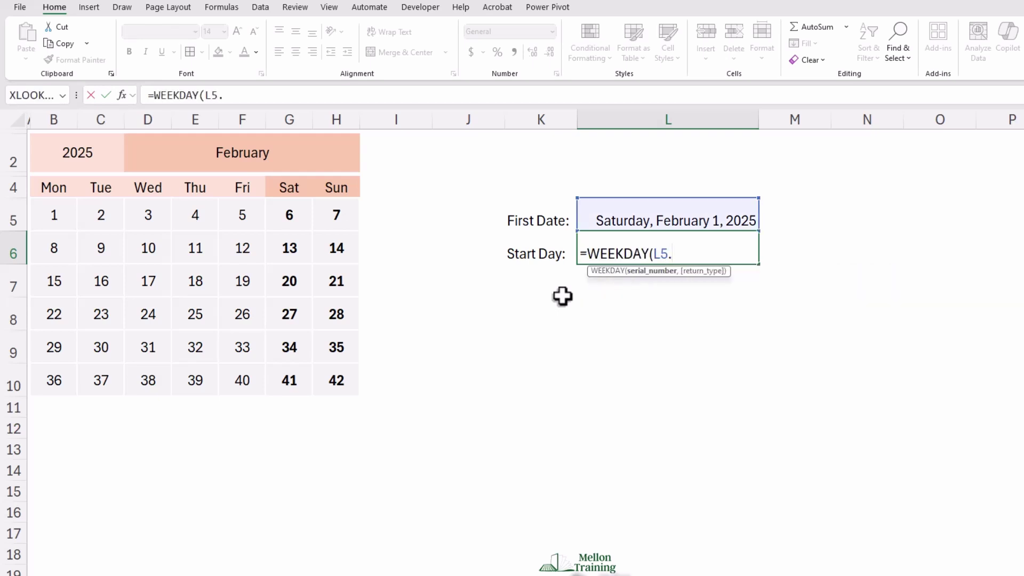
key(BackSpace)
text(,)
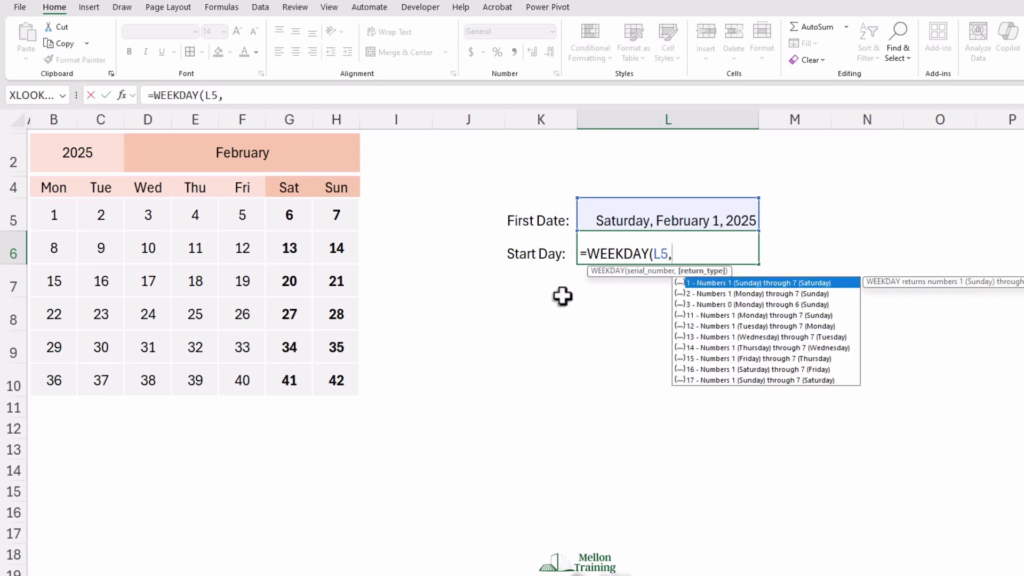
text(2)
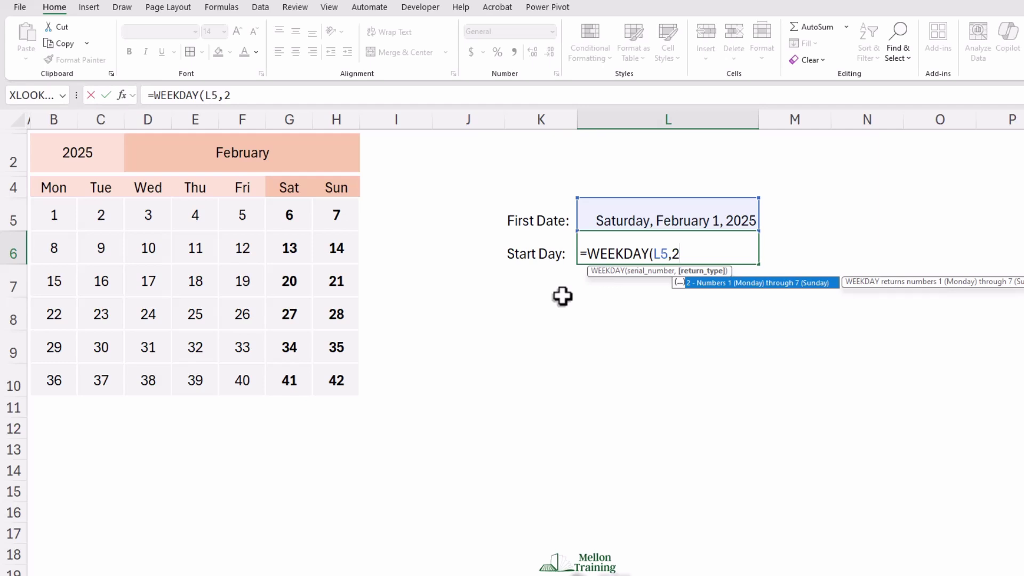
text())
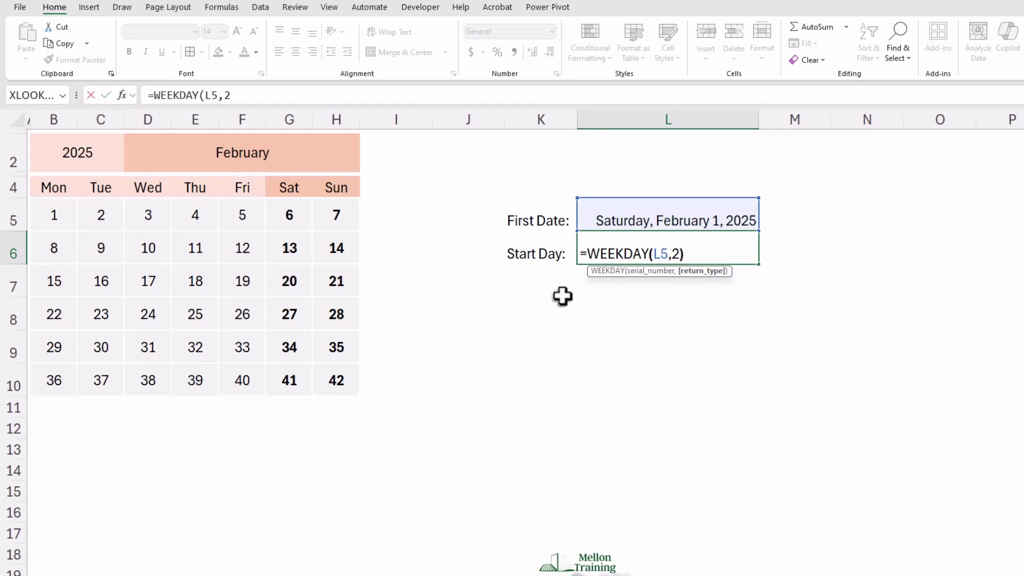
key(Return)
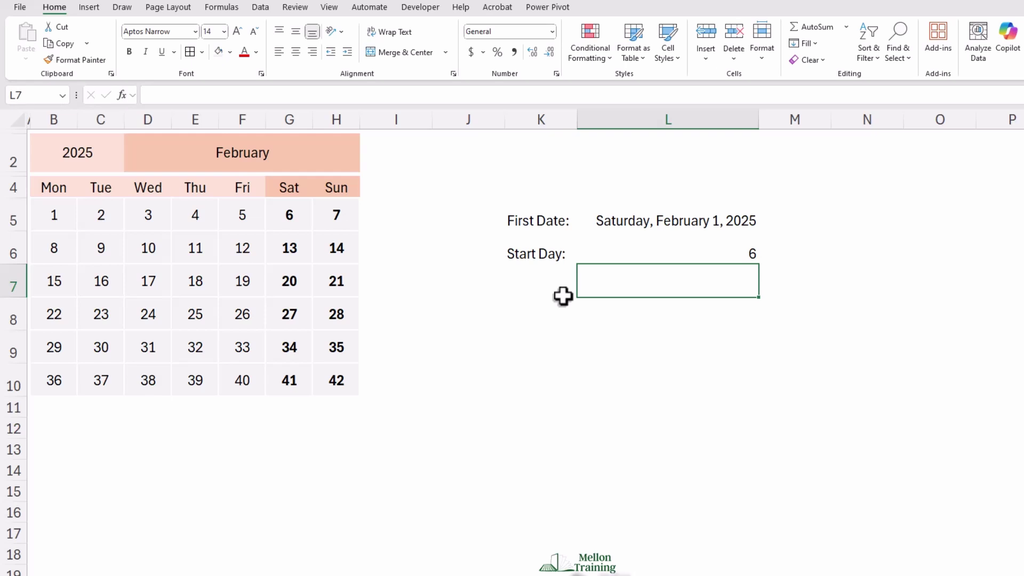
Enter =SEQUENCE(6,7,L5-L6+1,1) in B5 to spill date serials 45684–45725 across the grid.
click(50, 213)
text(=se)
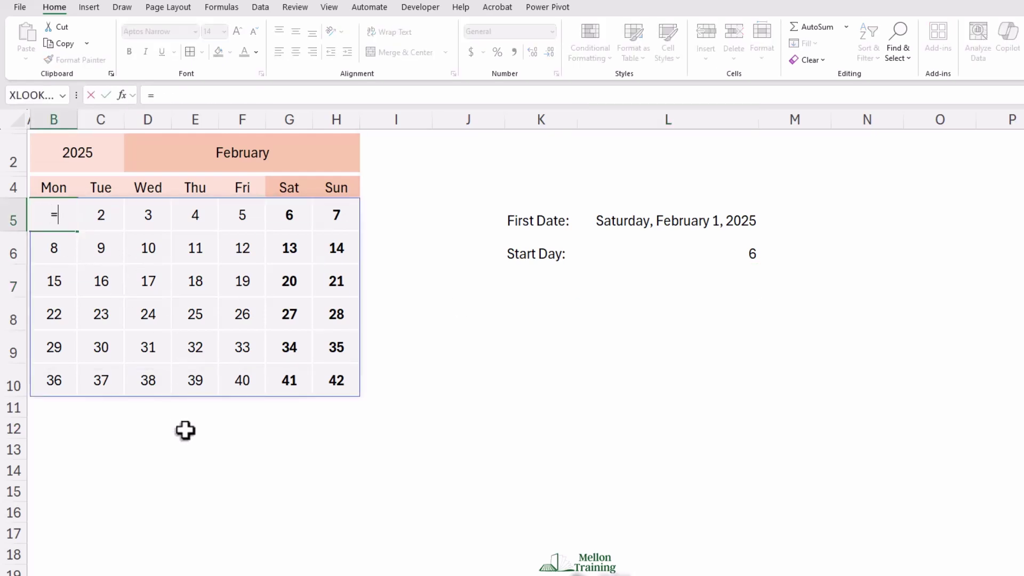
key(Down)
key(Down)
key(Down)
key(Down)
key(Tab)
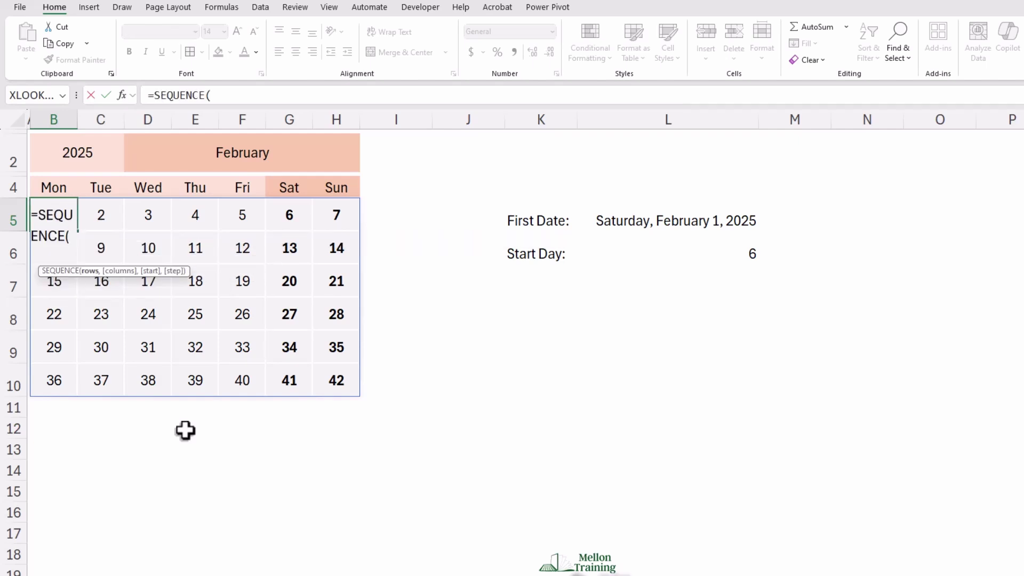
text(6,)
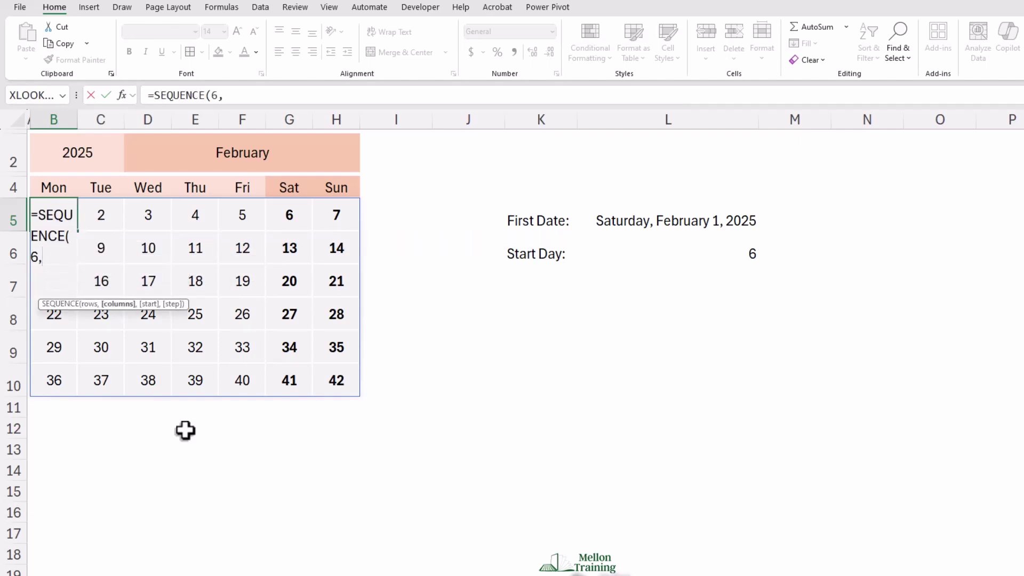
text(7,L5)
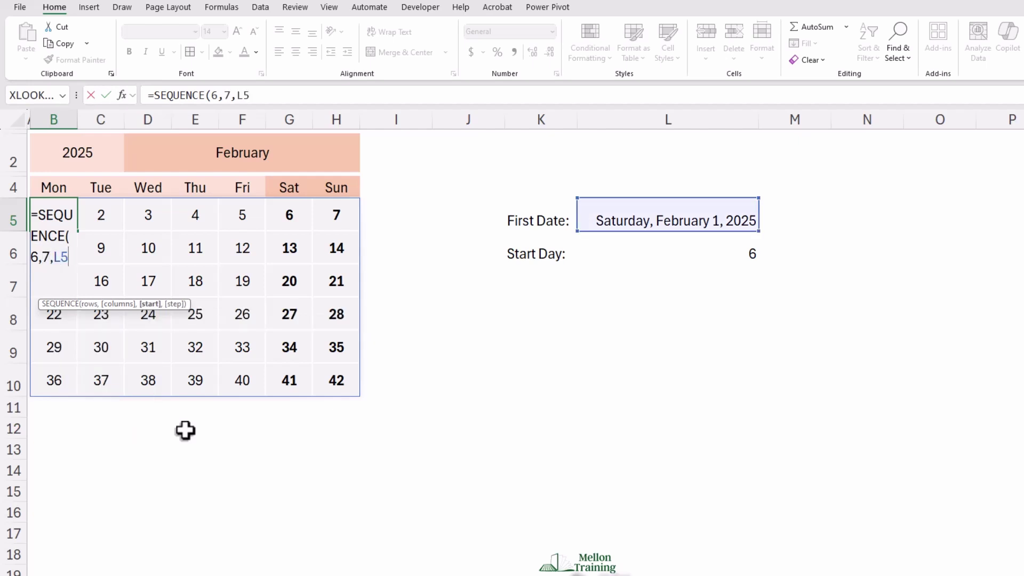
text(-L6+1,1))
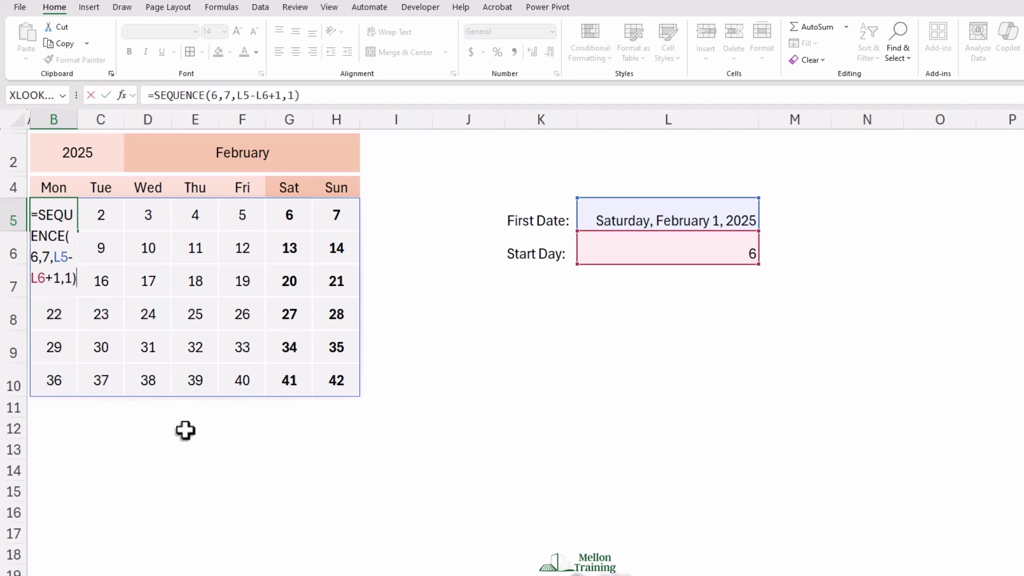
key(Return)
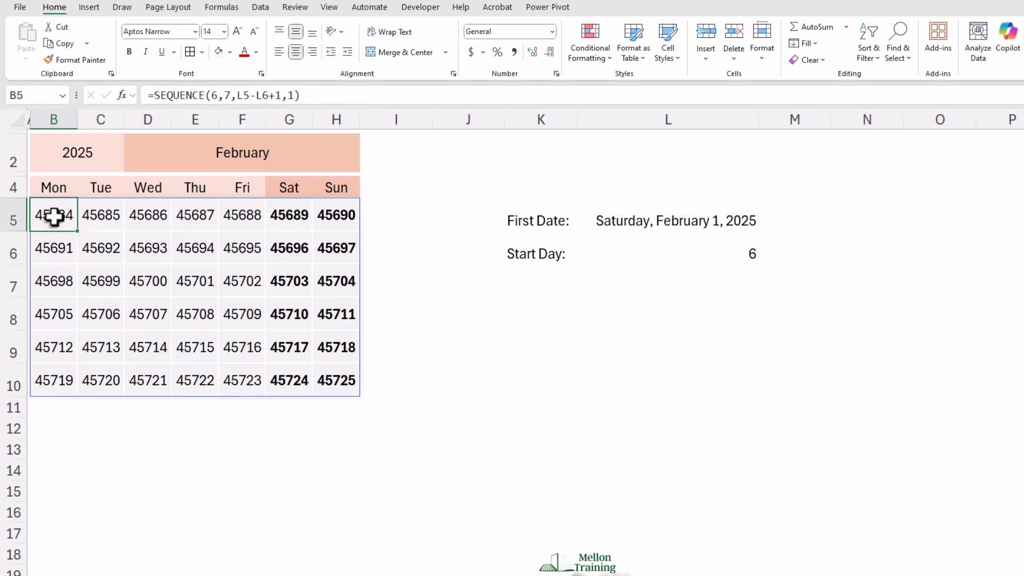
Give B5:H10 the custom number format DD so days show as 27 through 09.
drag(56, 215, 319, 383)
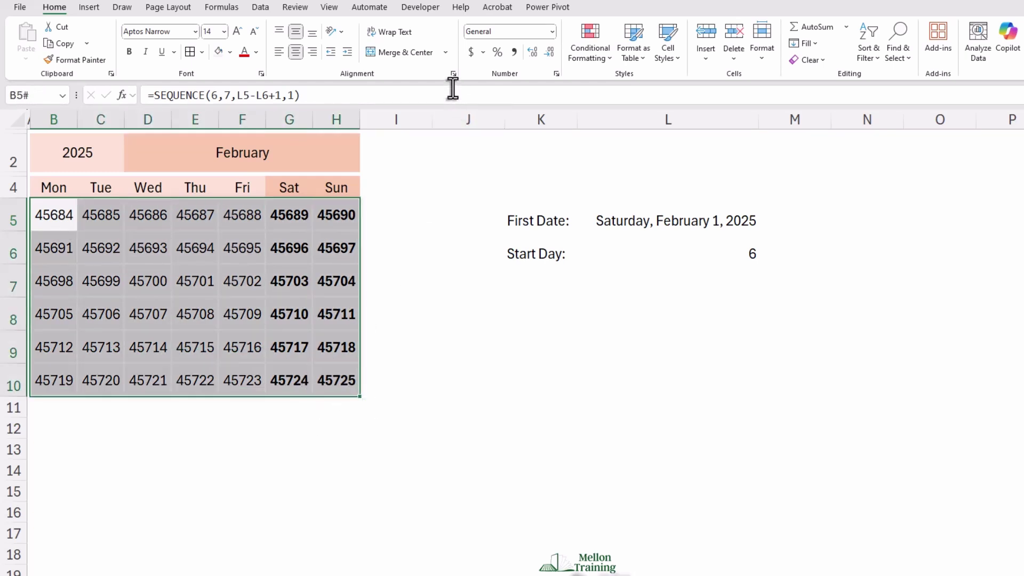
click(556, 74)
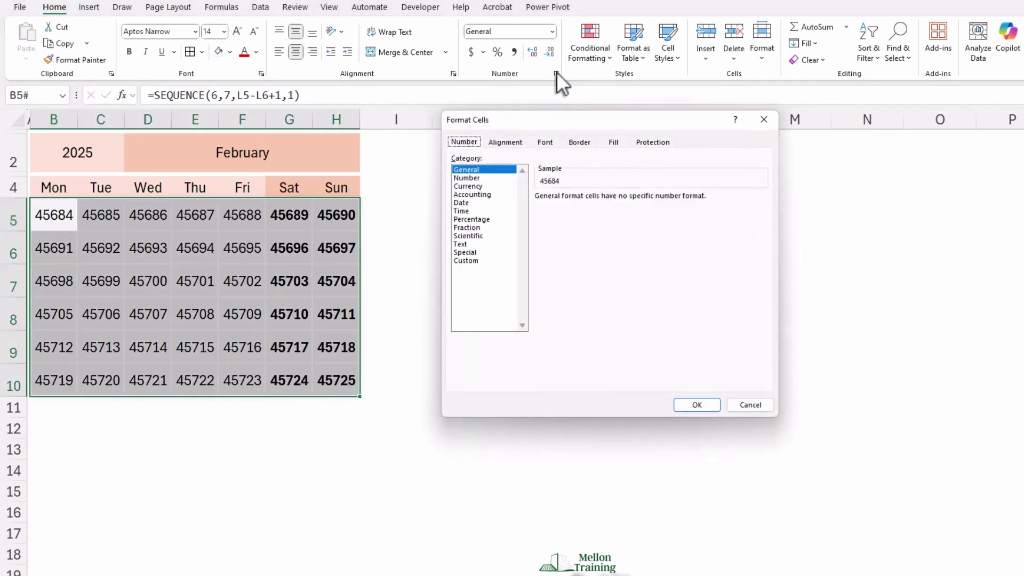
click(470, 261)
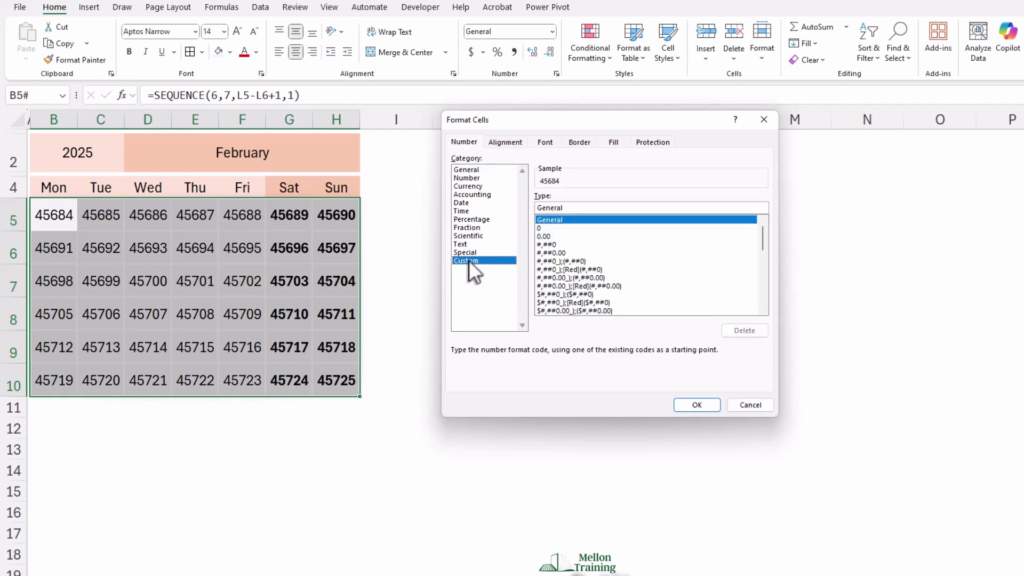
double_click(565, 208)
text(DD)
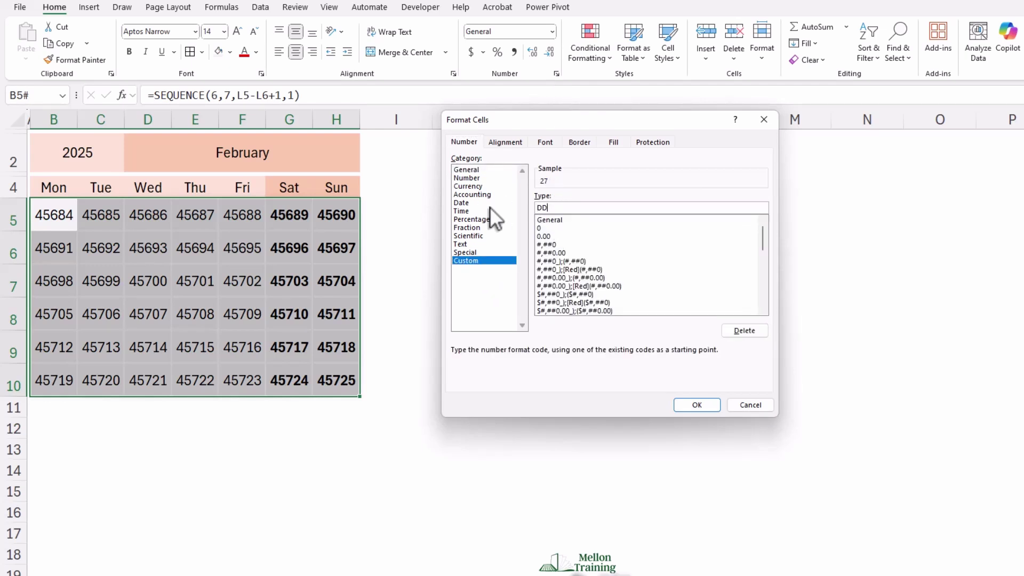
key(Return)
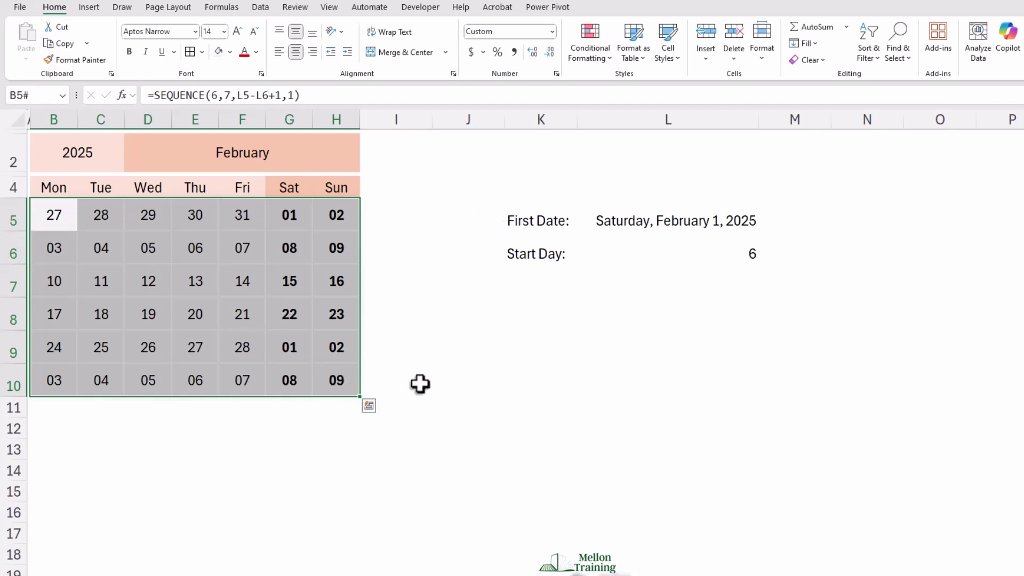
Add a conditional formatting rule =B5=TODAY() that fills today's date cell in gold.
click(610, 57)
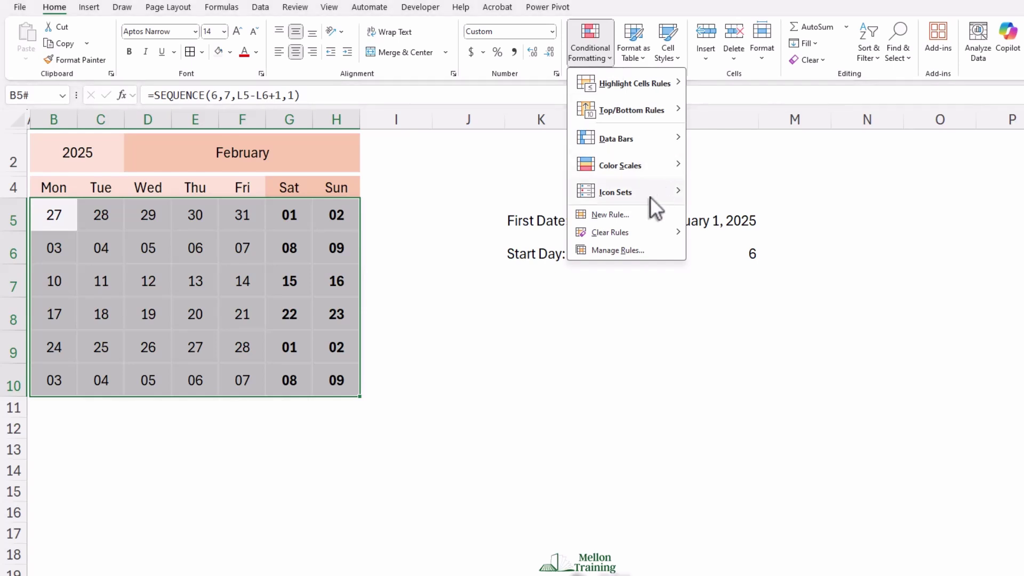
click(609, 215)
drag(425, 128, 558, 148)
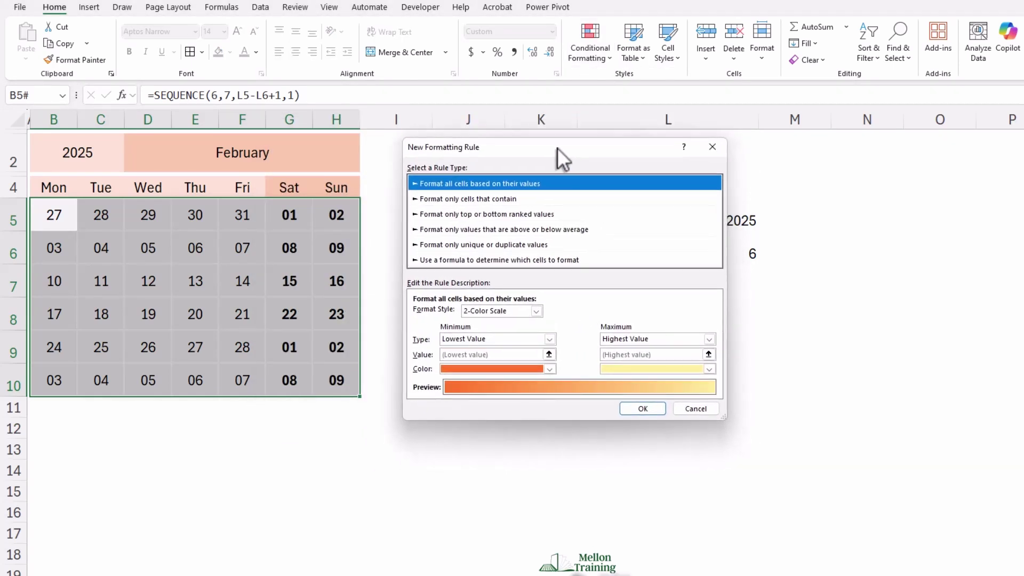
click(498, 260)
click(459, 314)
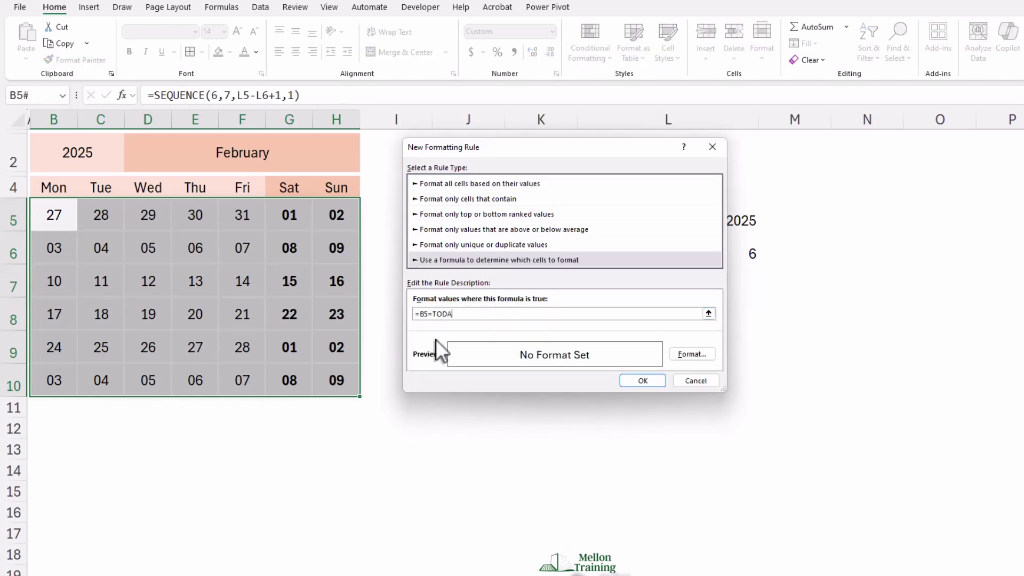
click(688, 354)
click(388, 104)
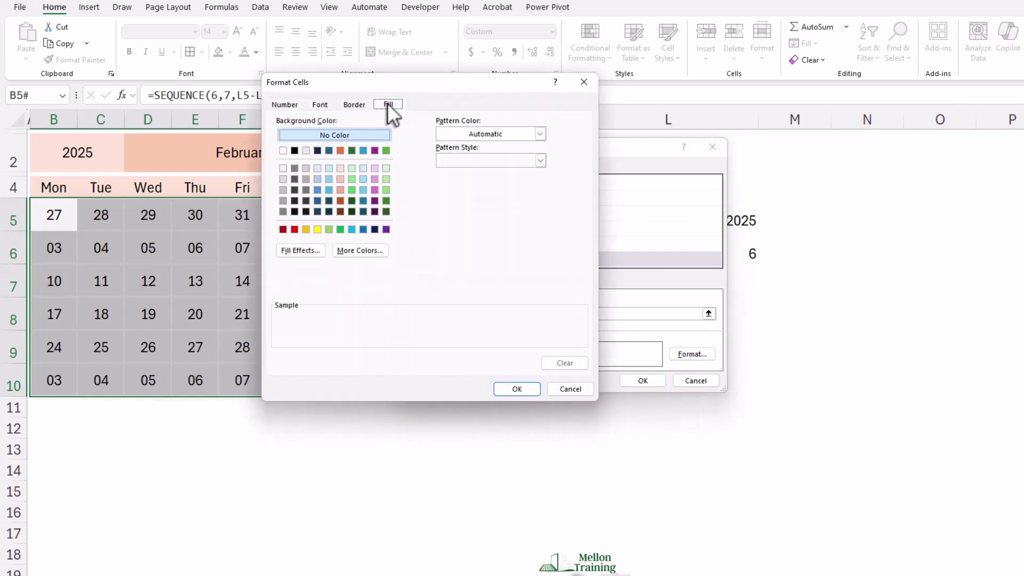
click(306, 230)
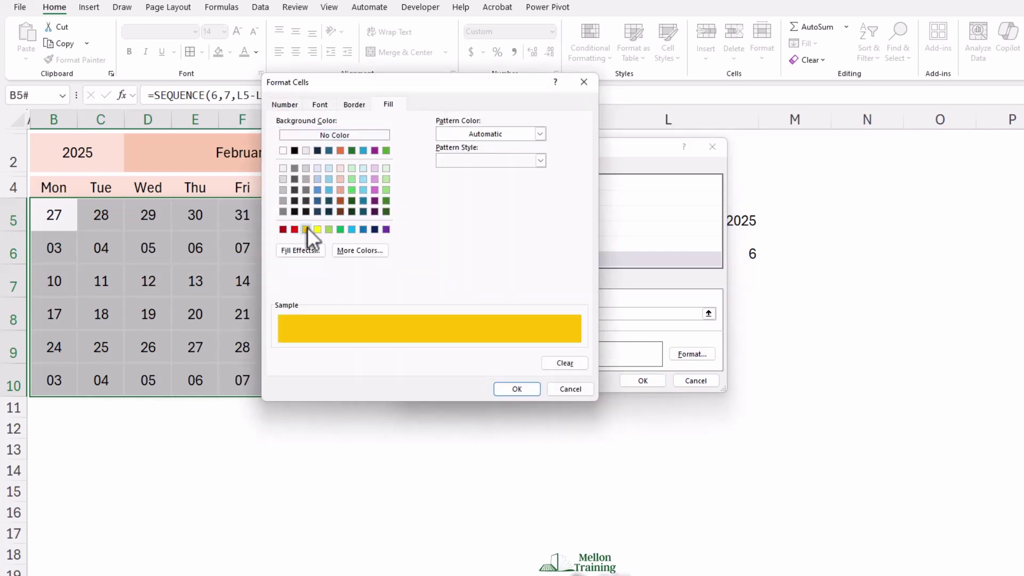
click(522, 389)
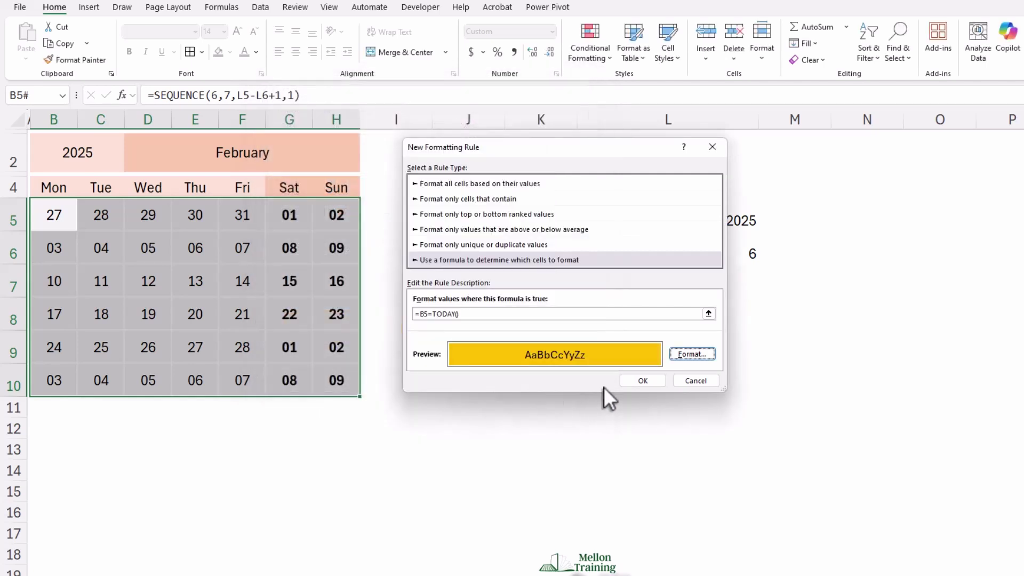
click(642, 381)
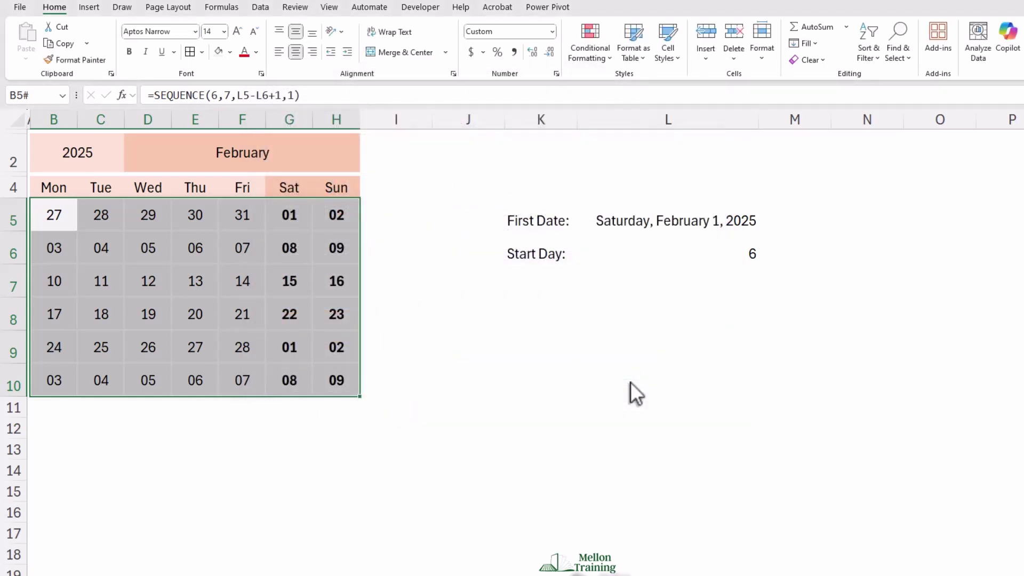
click(280, 156)
Choose March in the D2 month dropdown so the calendar shows March 2025.
click(365, 167)
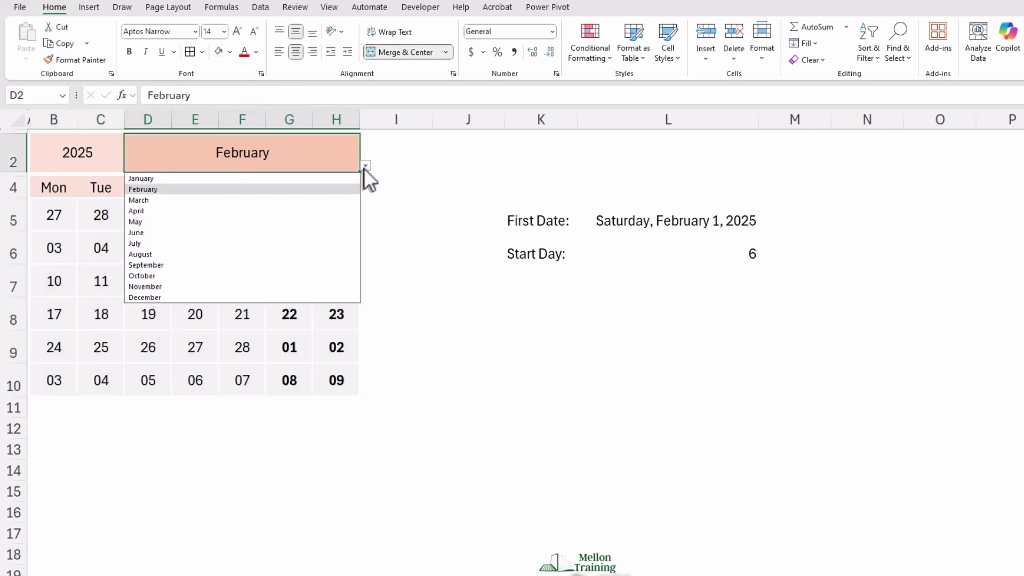
click(156, 199)
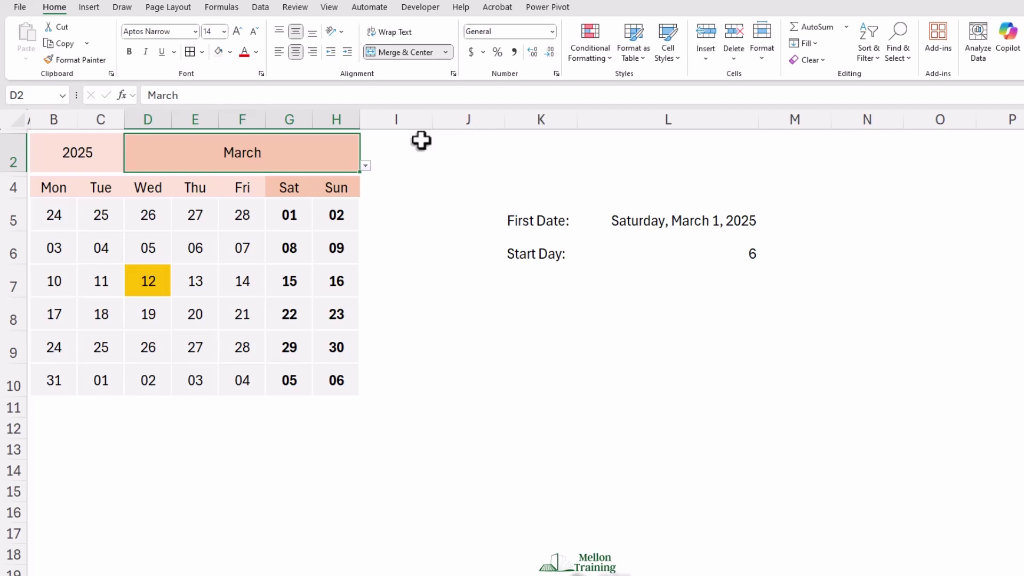
click(48, 219)
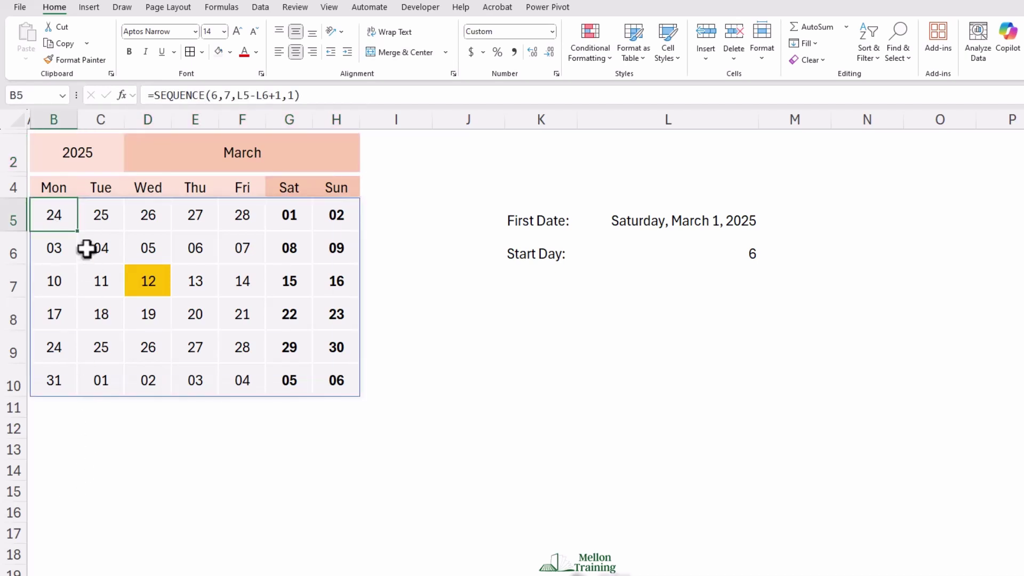
Wrap B5's SEQUENCE in IF(MONTH(...)=MONTH(L5),...,"") so days outside the month stay blank.
double_click(49, 216)
click(34, 216)
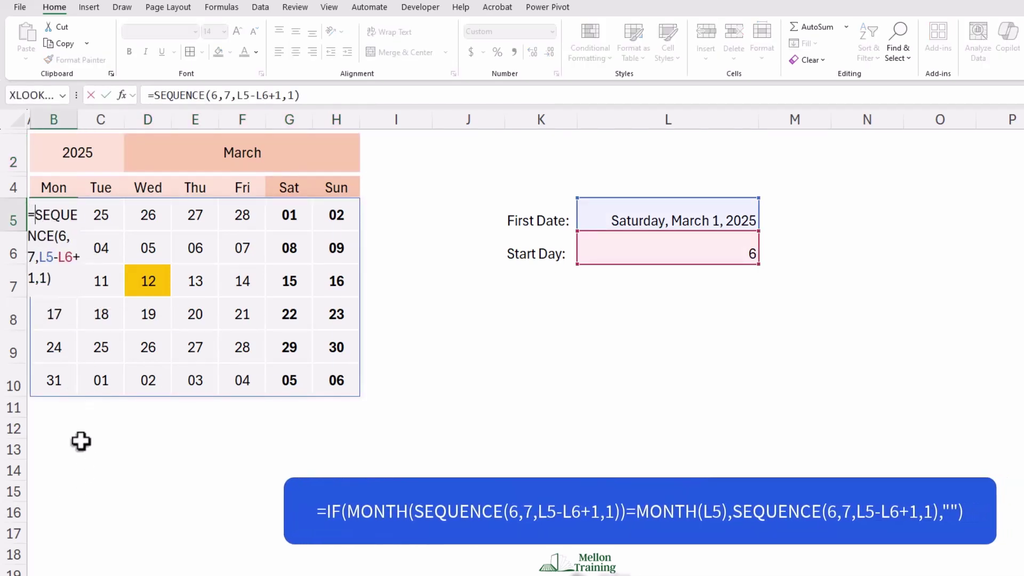
text(IF()
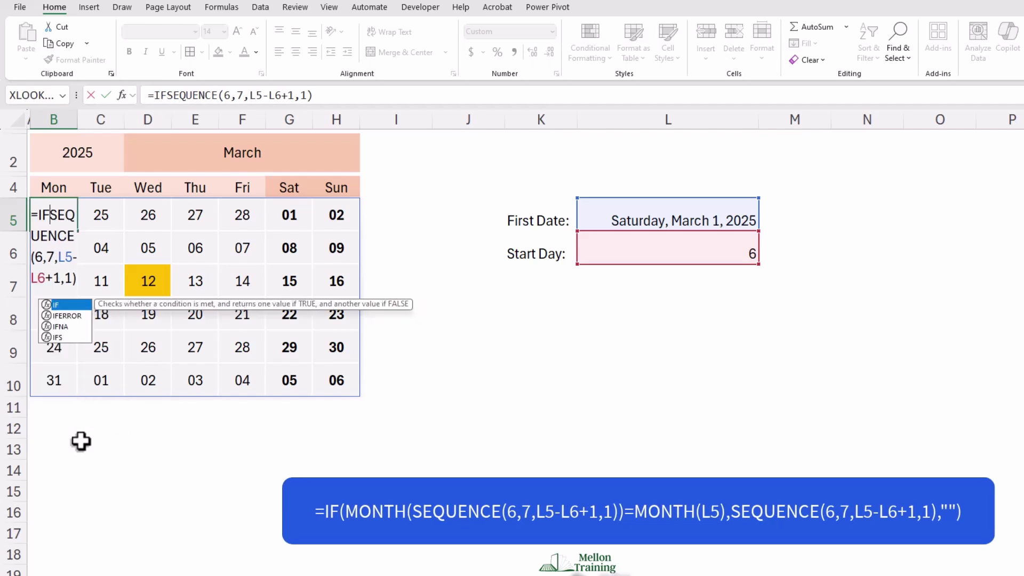
text(MONTH)
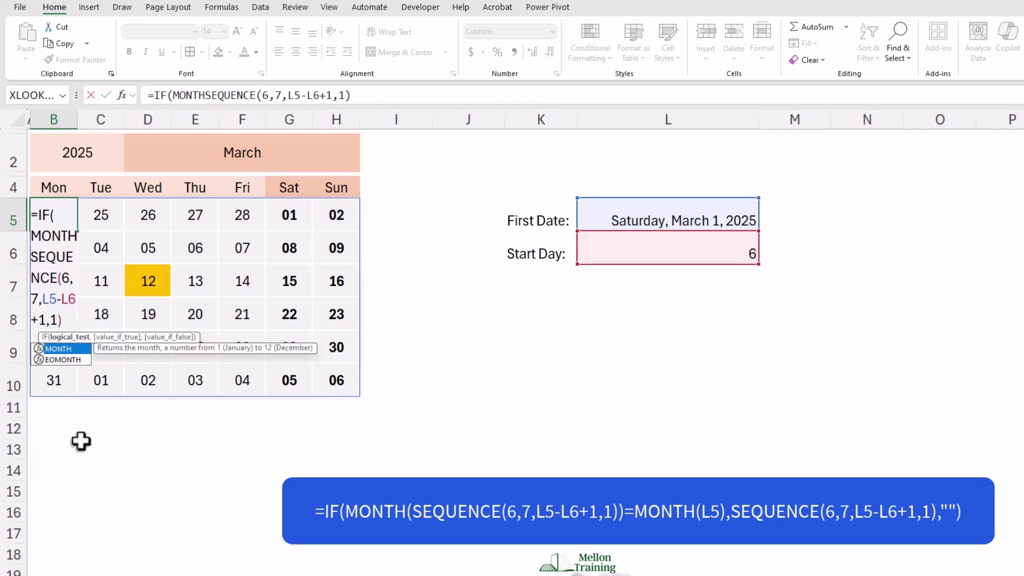
text(()
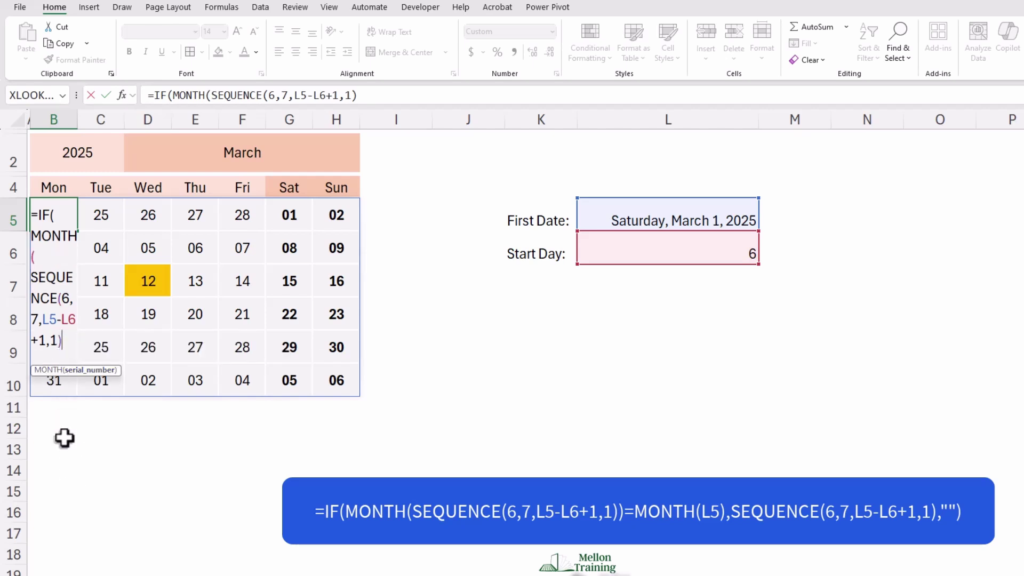
text())
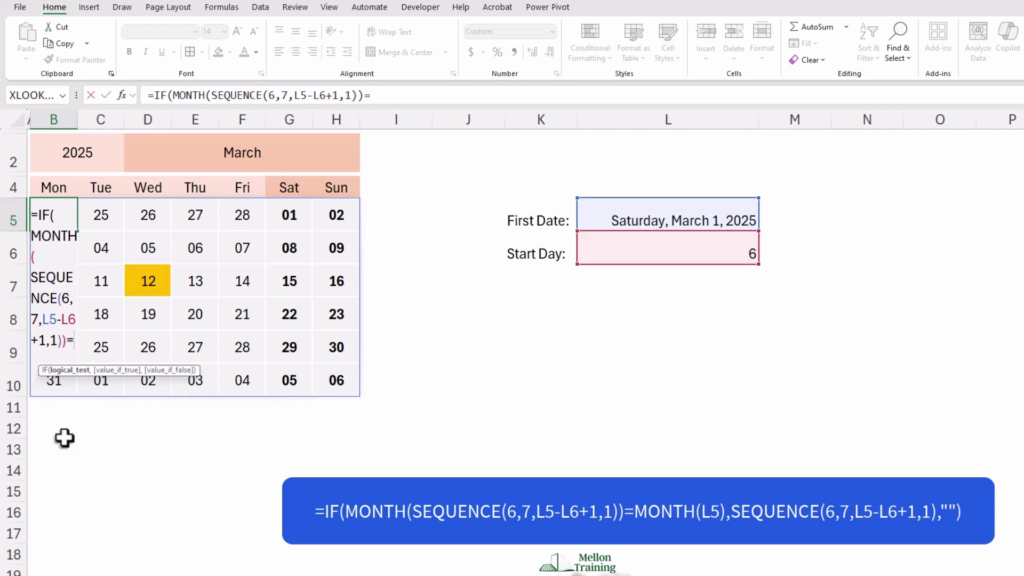
text(=MONTH)
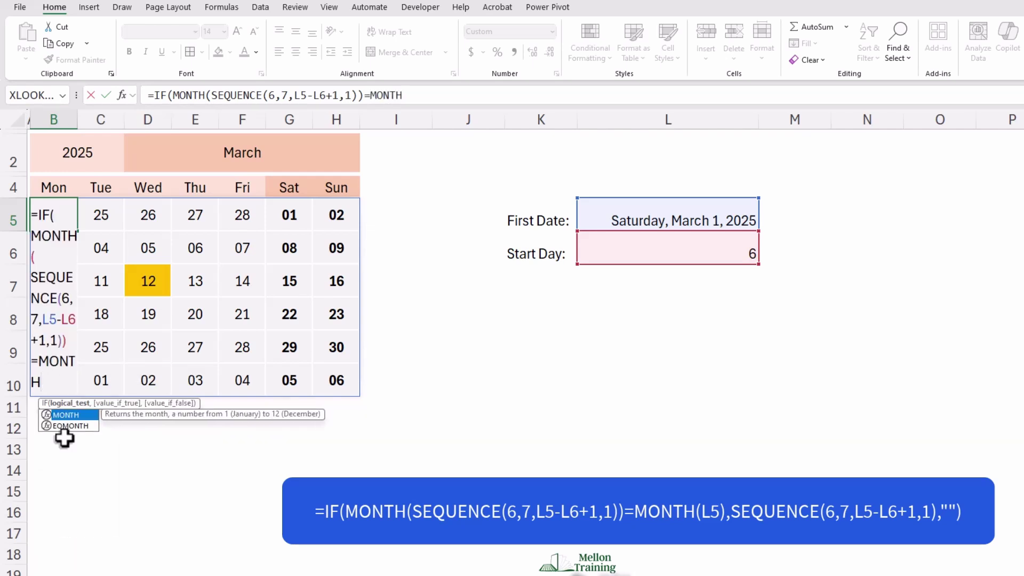
text((L5))
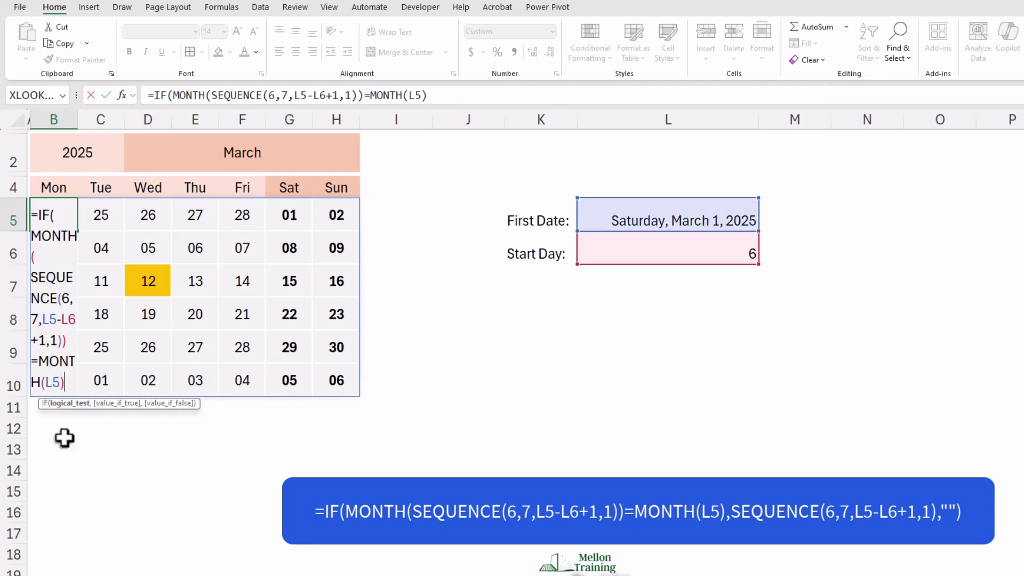
text(,SEQUENCE()
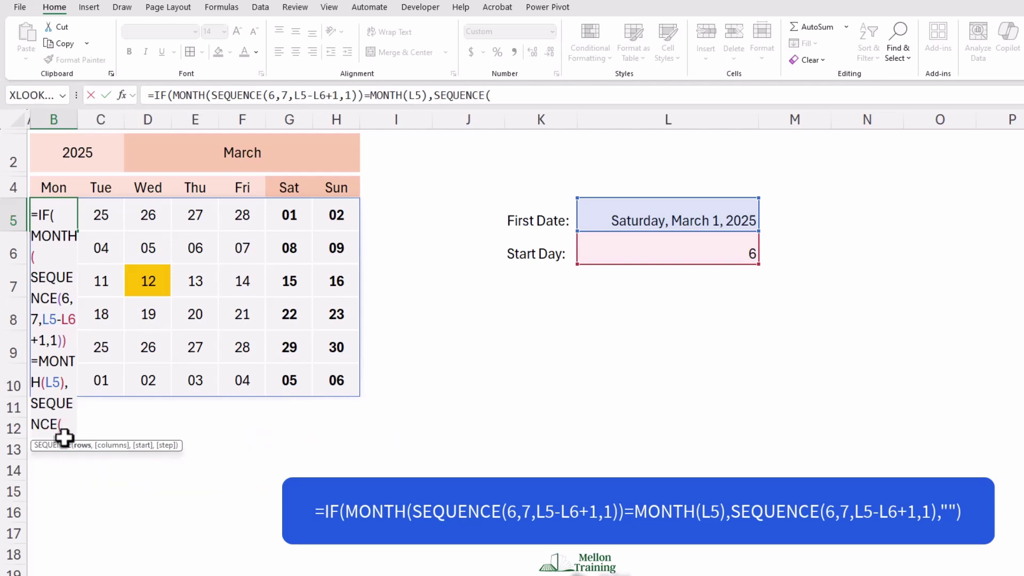
text(6,7,L5-L6)
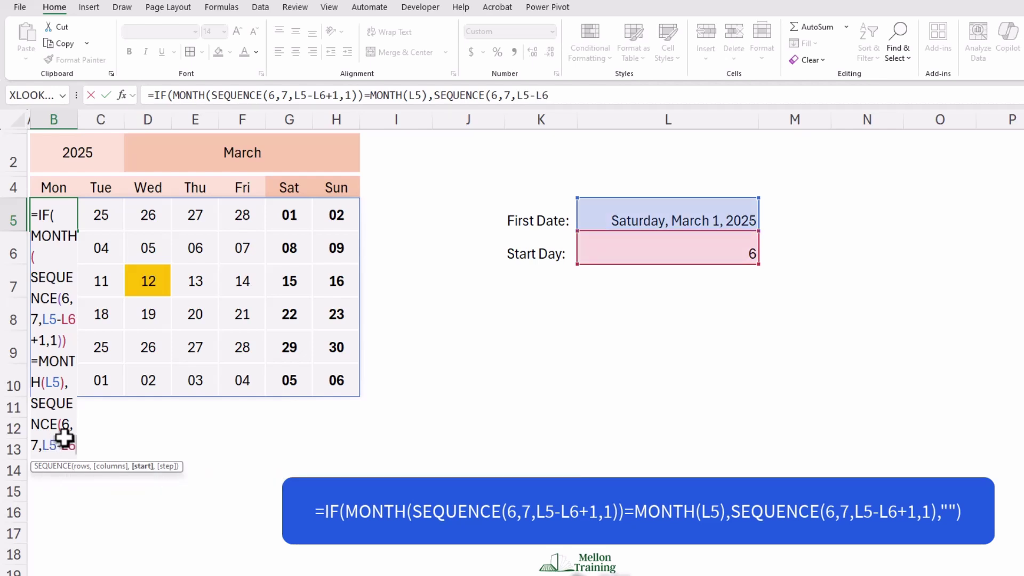
text(+1)
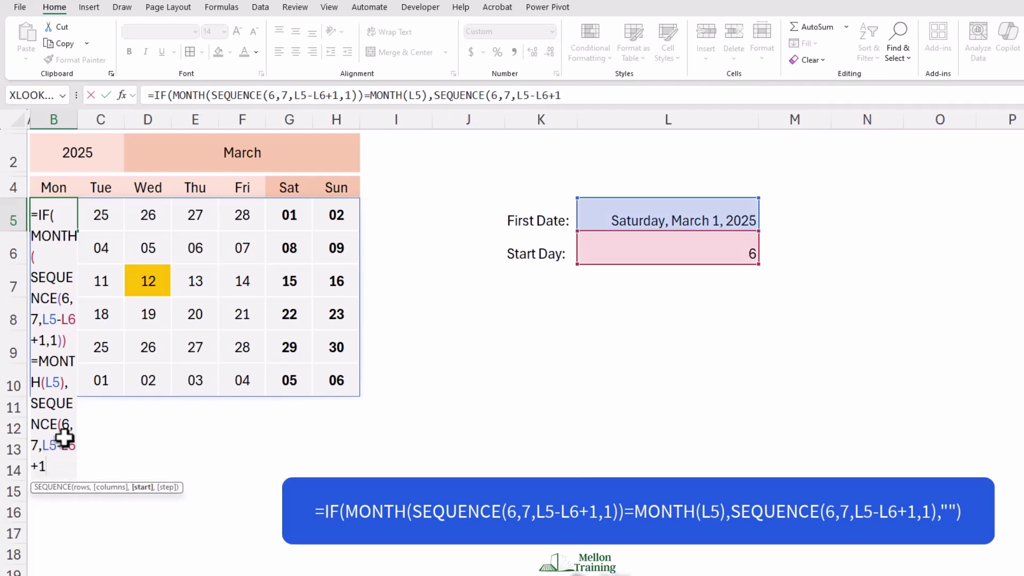
text(,1))
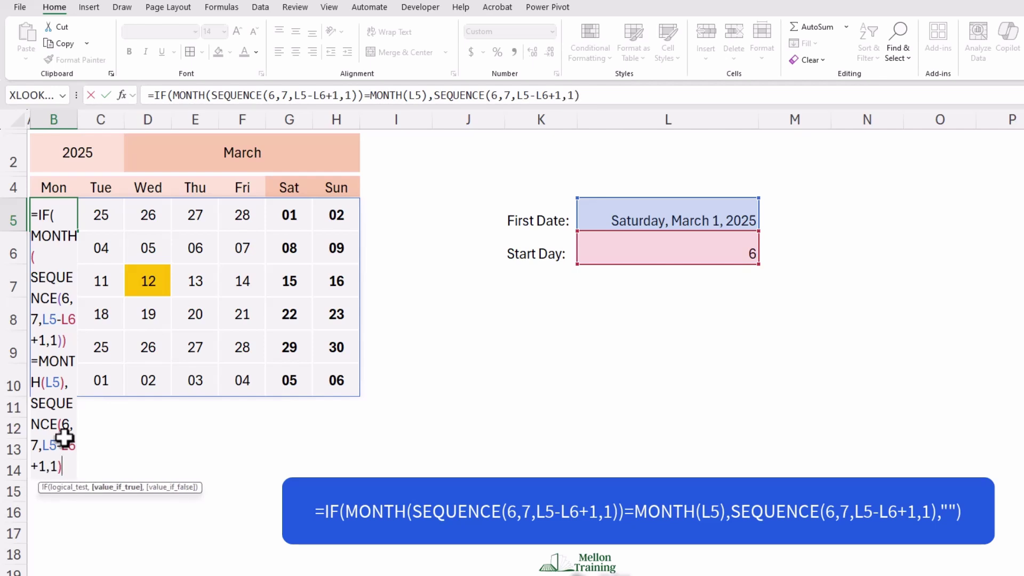
text(,)
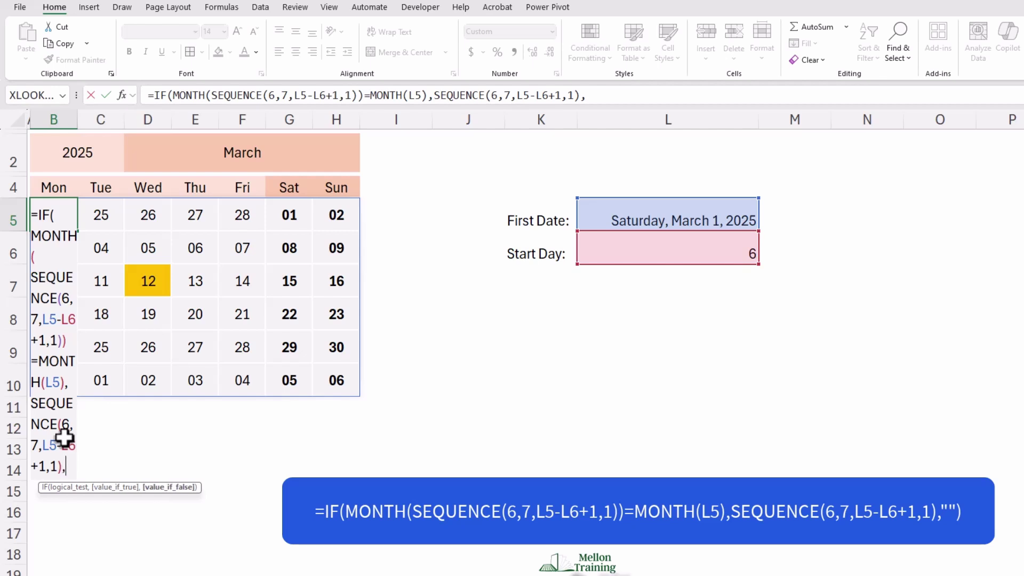
text("")
text())
text())
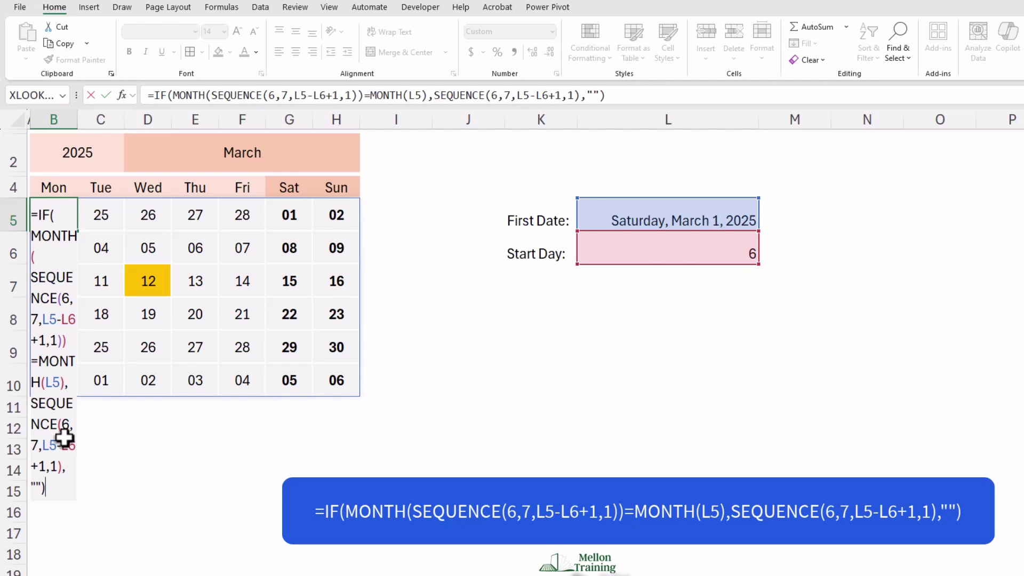
key(Return)
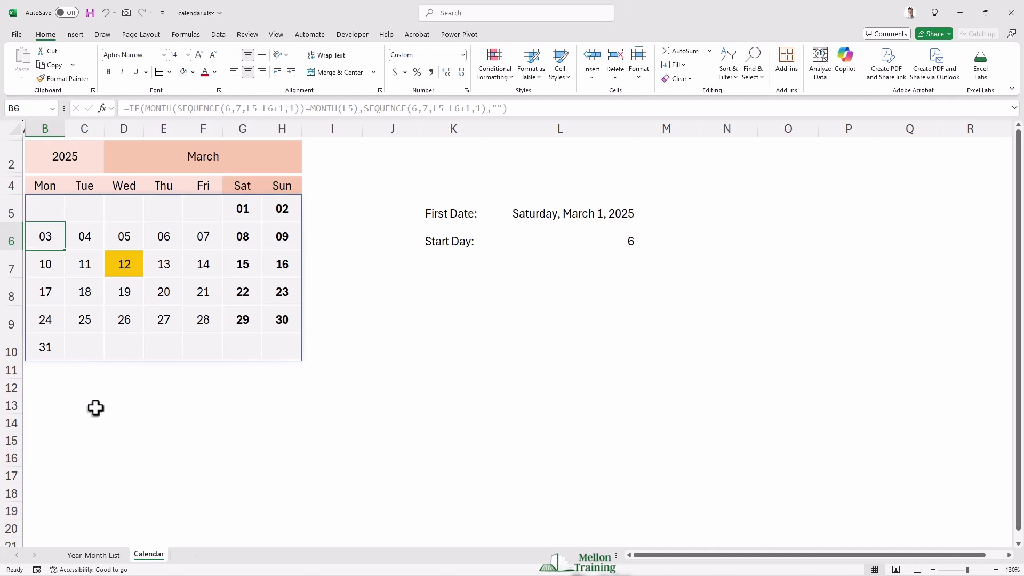
Add a new worksheet and name it Holidays.
click(195, 559)
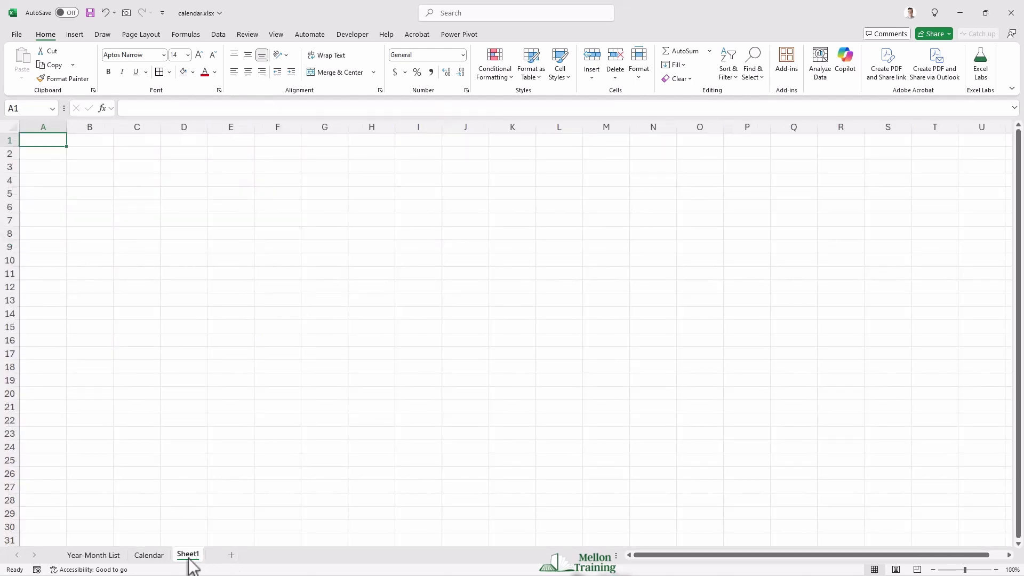
double_click(190, 557)
text(Holidays)
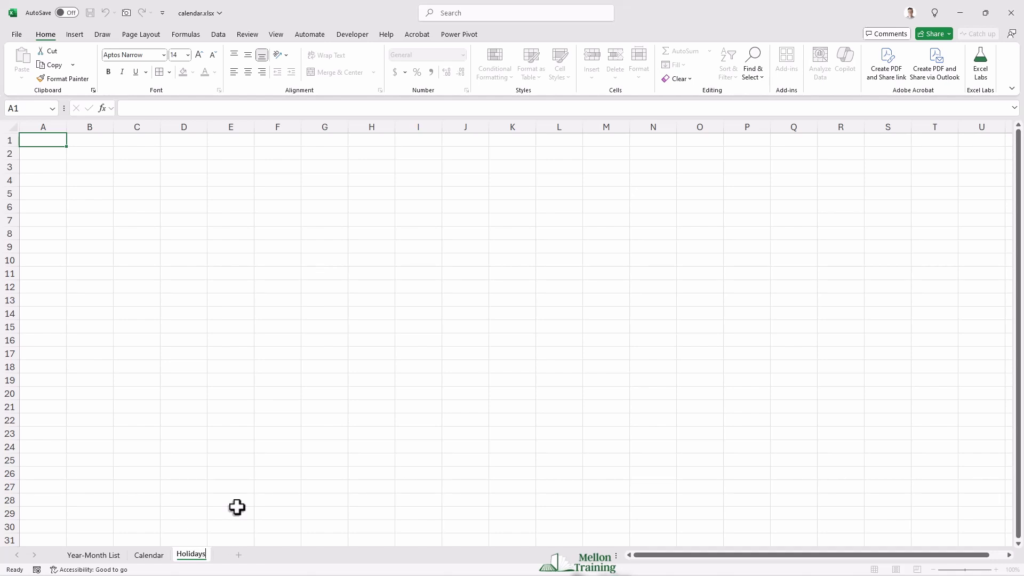
key(Return)
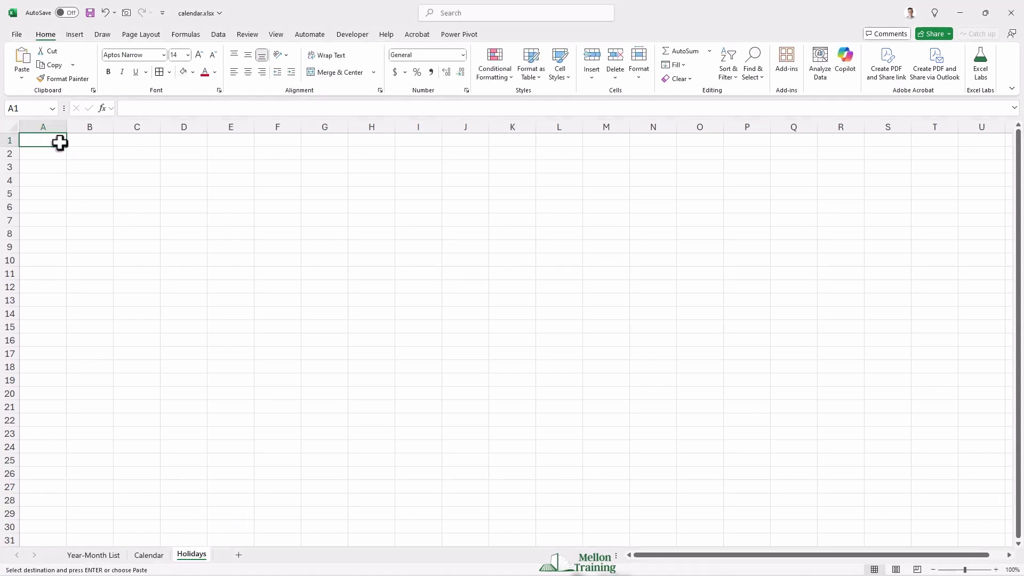
Paste the holiday list at A1, widen columns A and B, and move the sheet before Calendar.
key(ctrl+v)
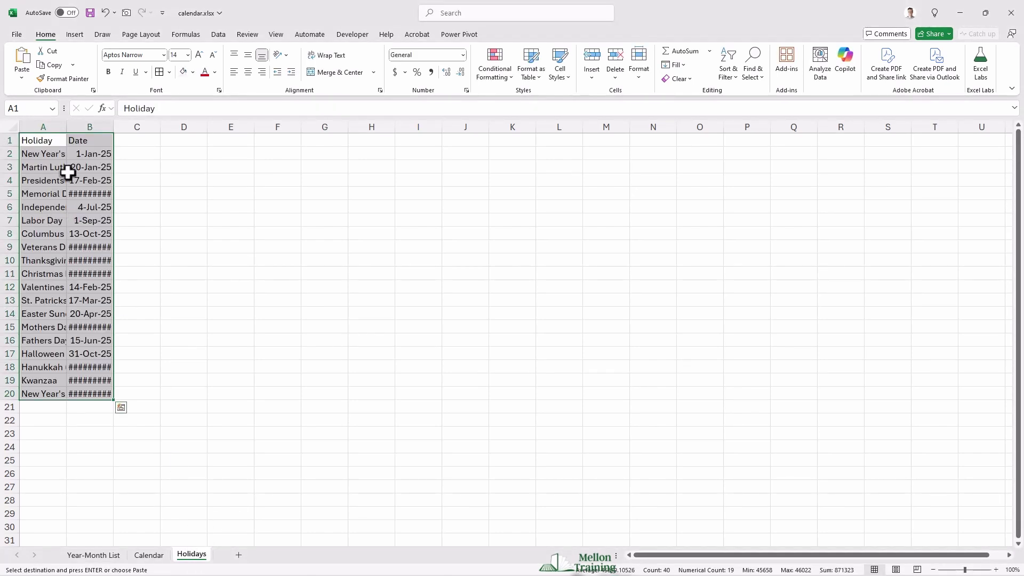
double_click(66, 123)
double_click(239, 127)
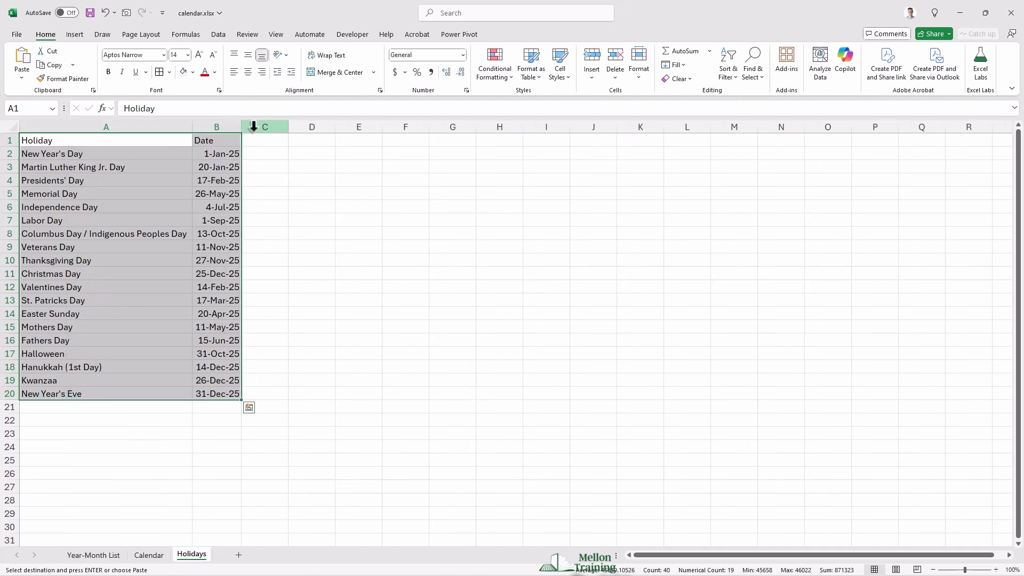
drag(241, 126, 266, 127)
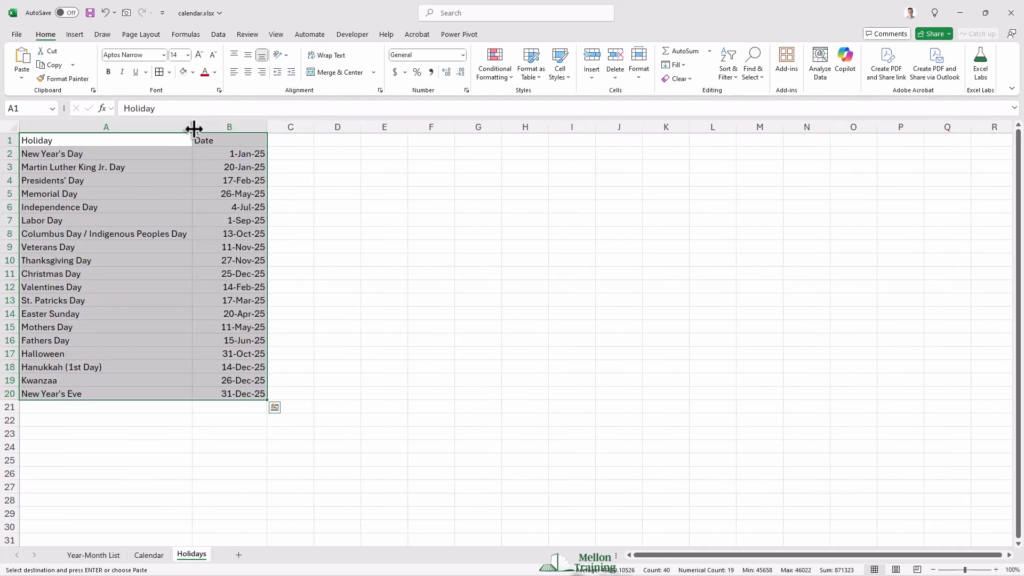
drag(193, 128, 207, 128)
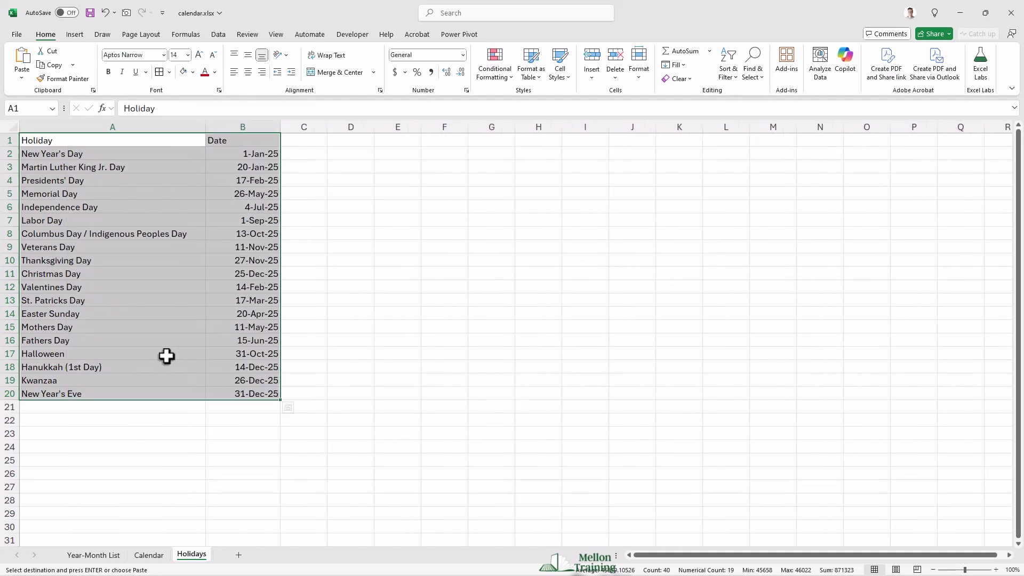
click(65, 422)
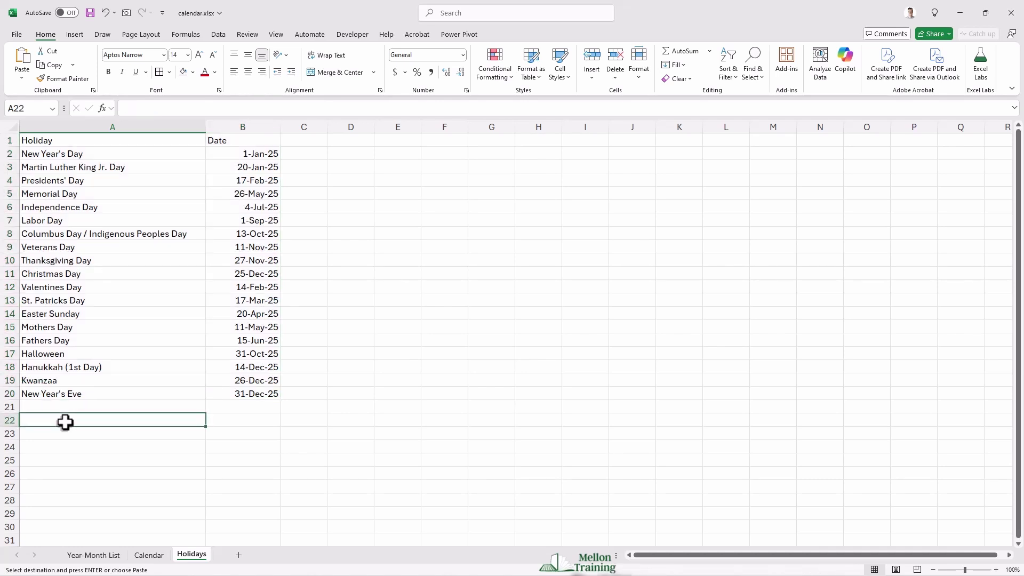
drag(191, 556, 151, 539)
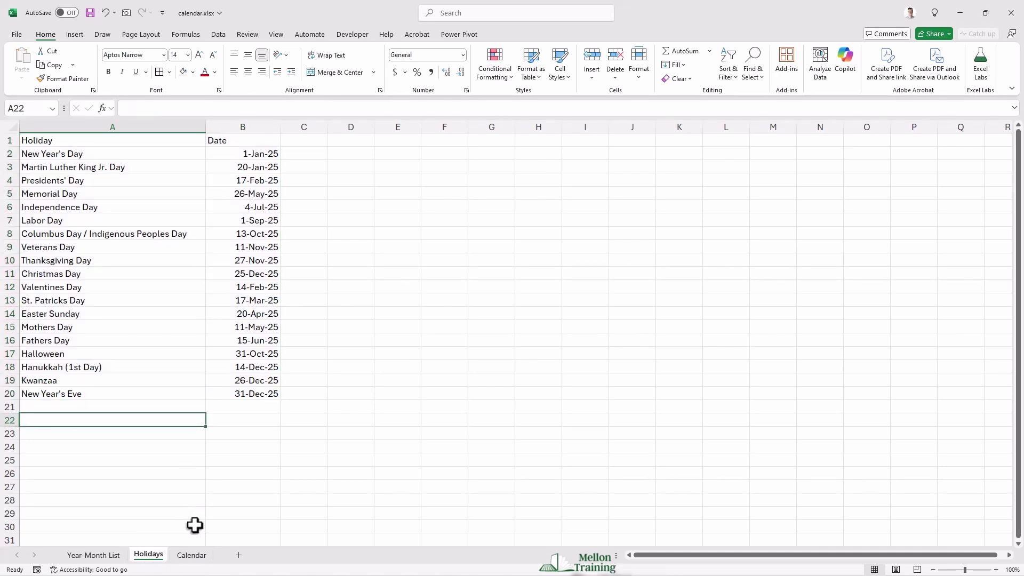
On the Calendar sheet, select the date grid B5:H10 and start a new formula-based conditional formatting rule.
click(192, 556)
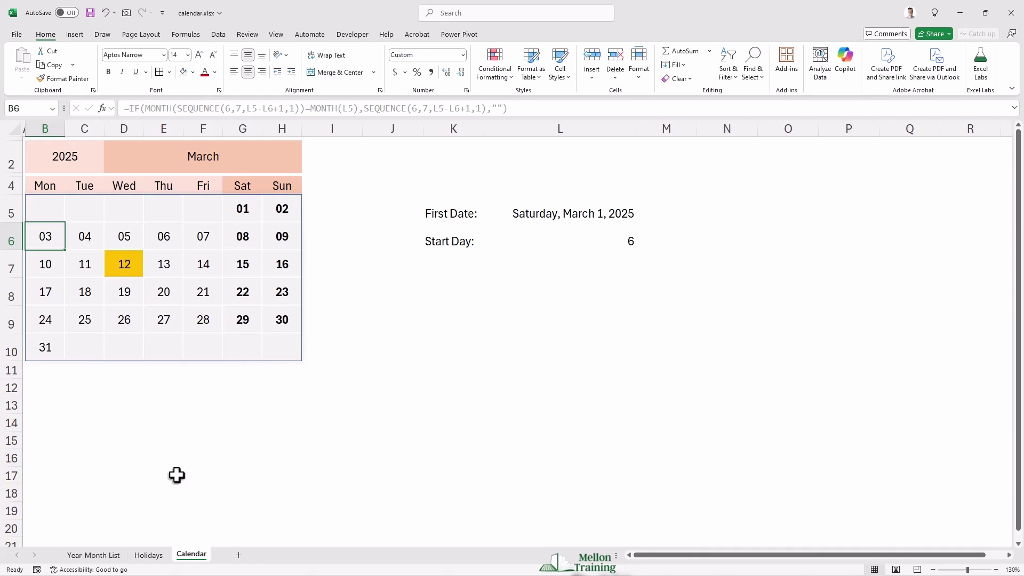
click(52, 204)
drag(53, 204, 274, 341)
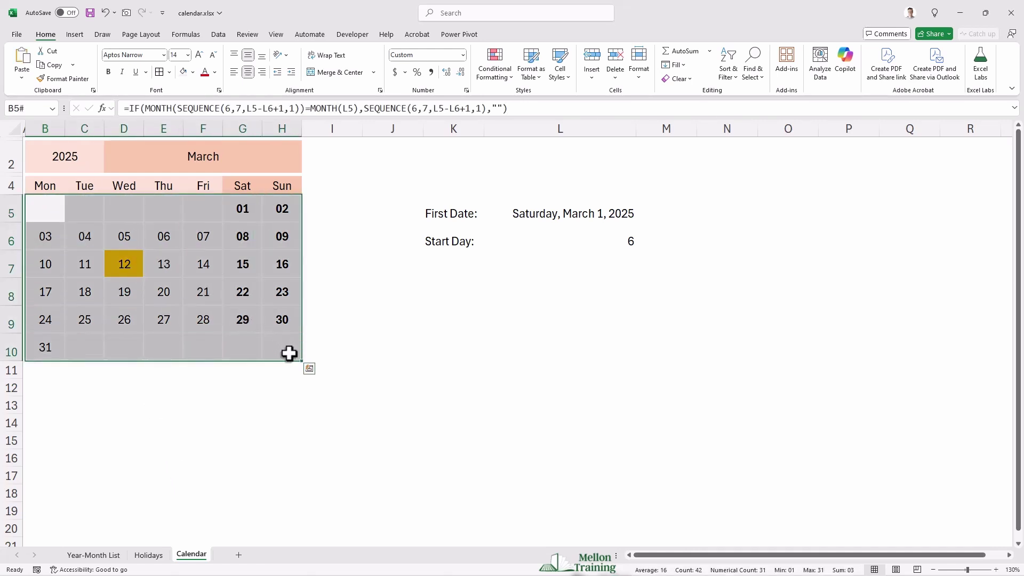
click(510, 85)
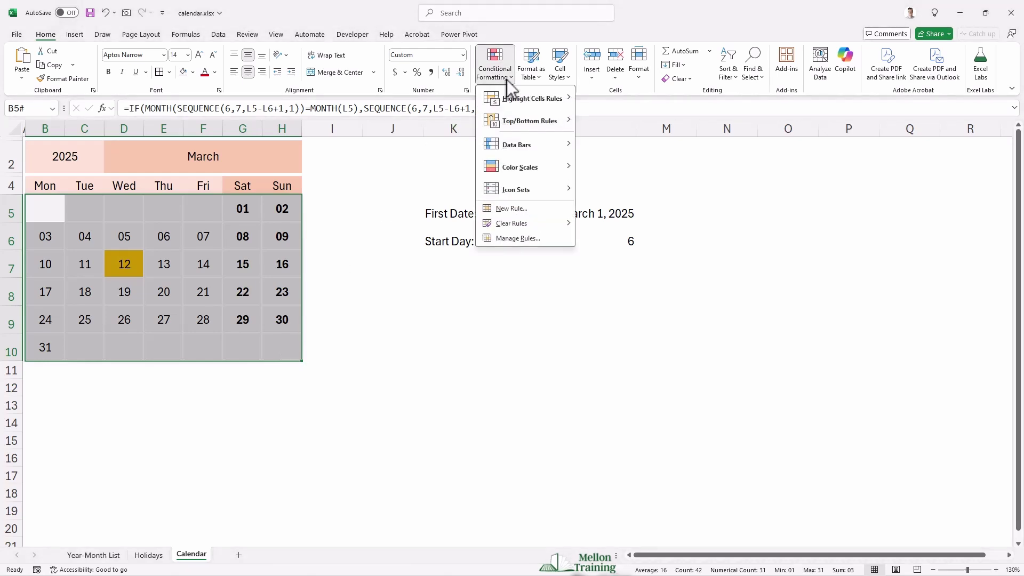
click(513, 208)
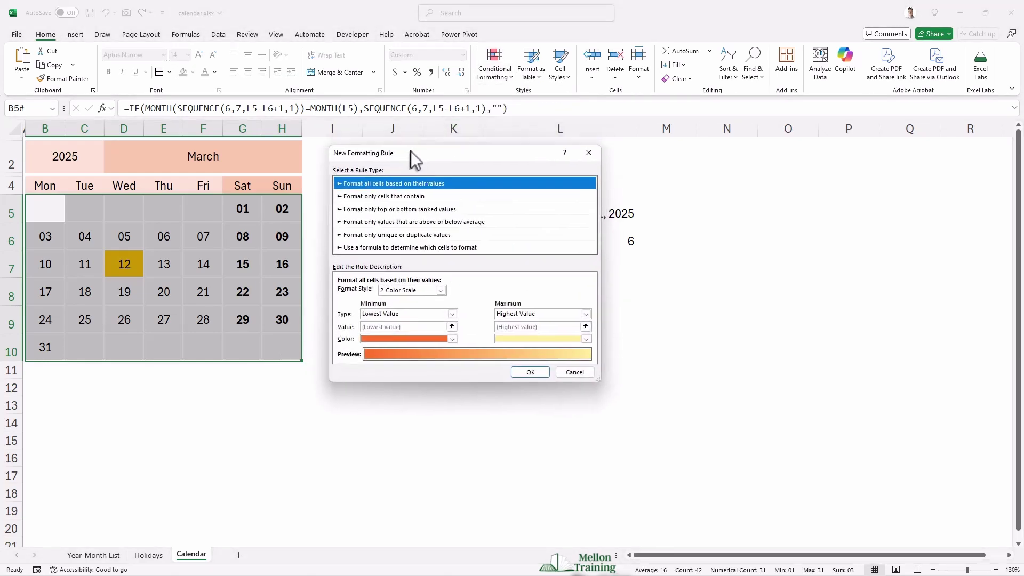
click(398, 242)
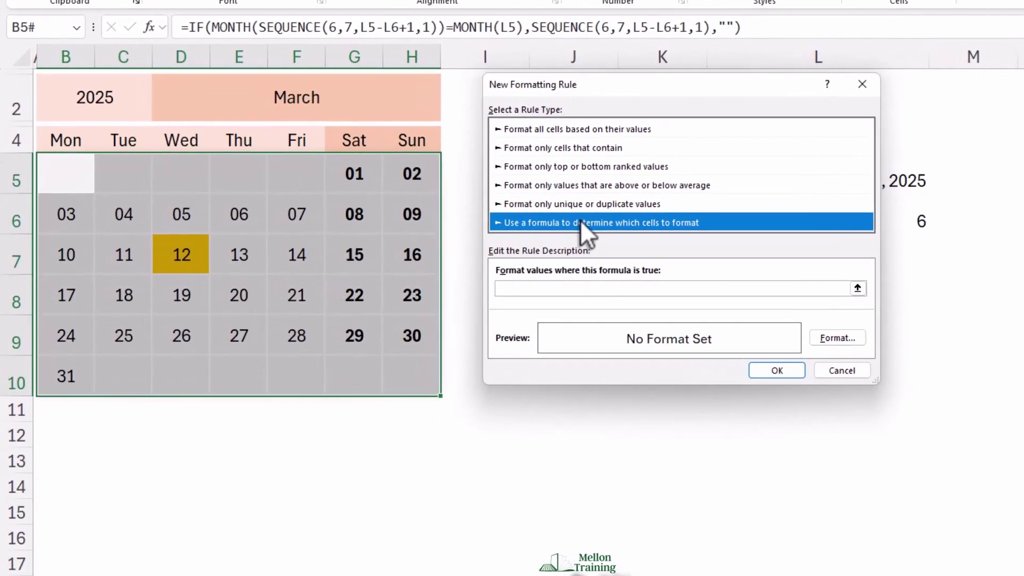
Enter the rule formula =COUNTIF(Holidays!$B$2:$B$20,B5)>0, picking the holiday dates on the Holidays sheet.
click(574, 285)
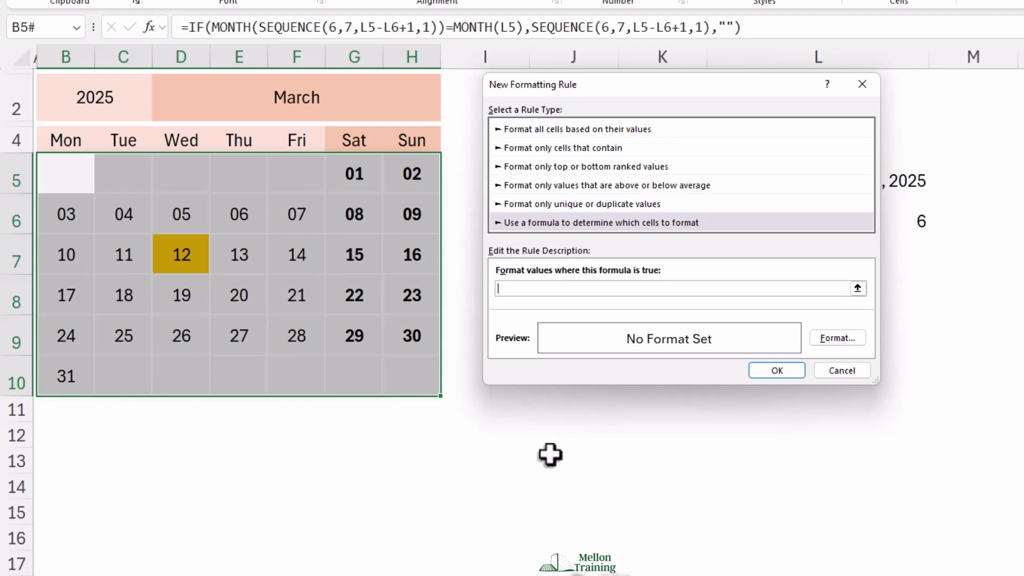
text(=COUNTIF()
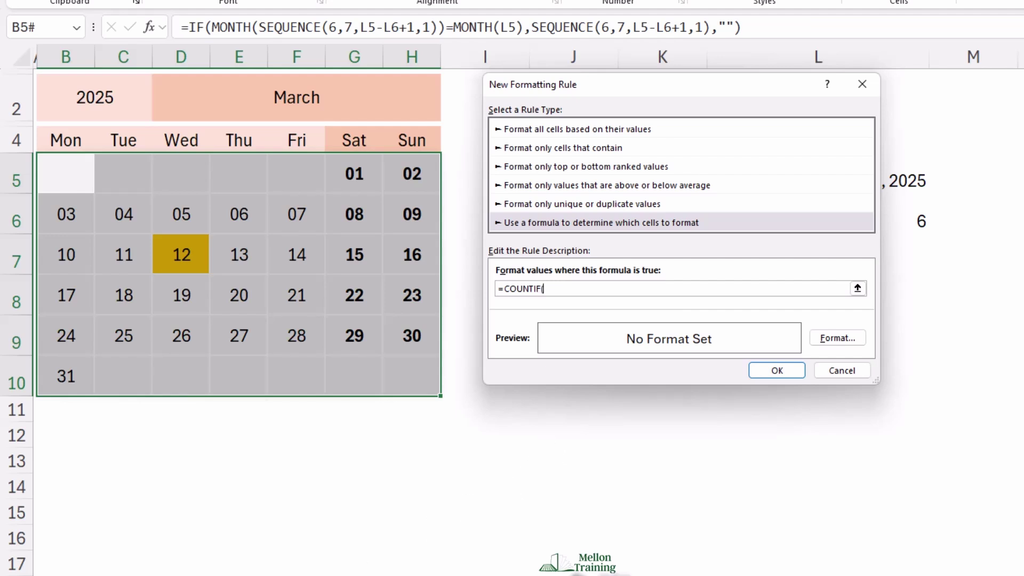
key(ctrl+Page_Down)
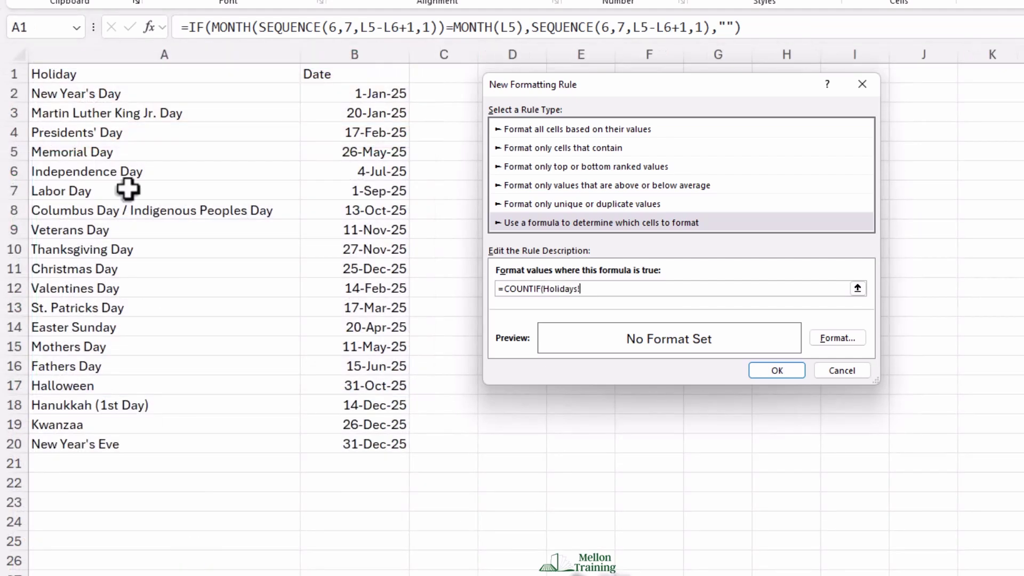
drag(373, 99, 379, 444)
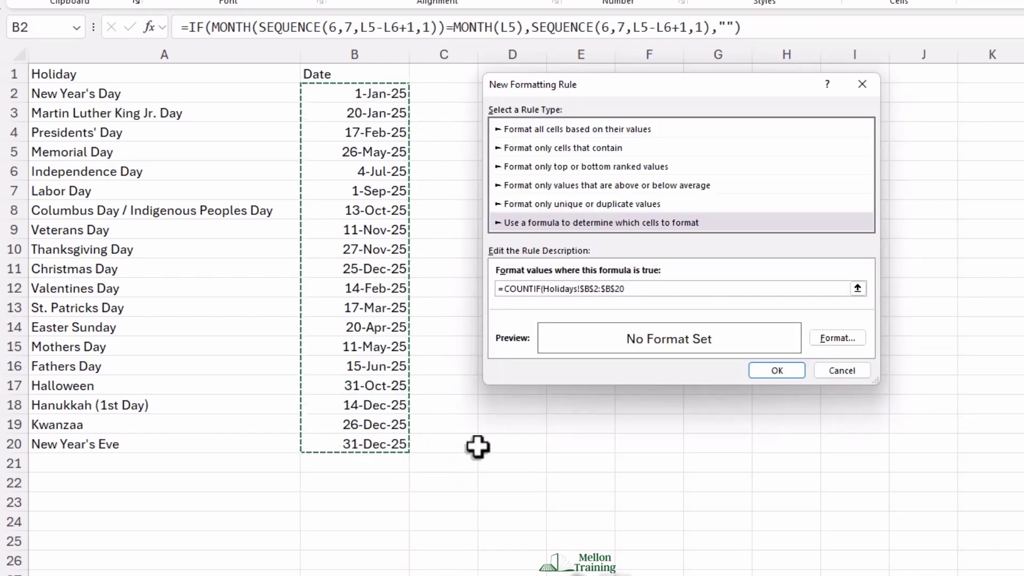
text(,)
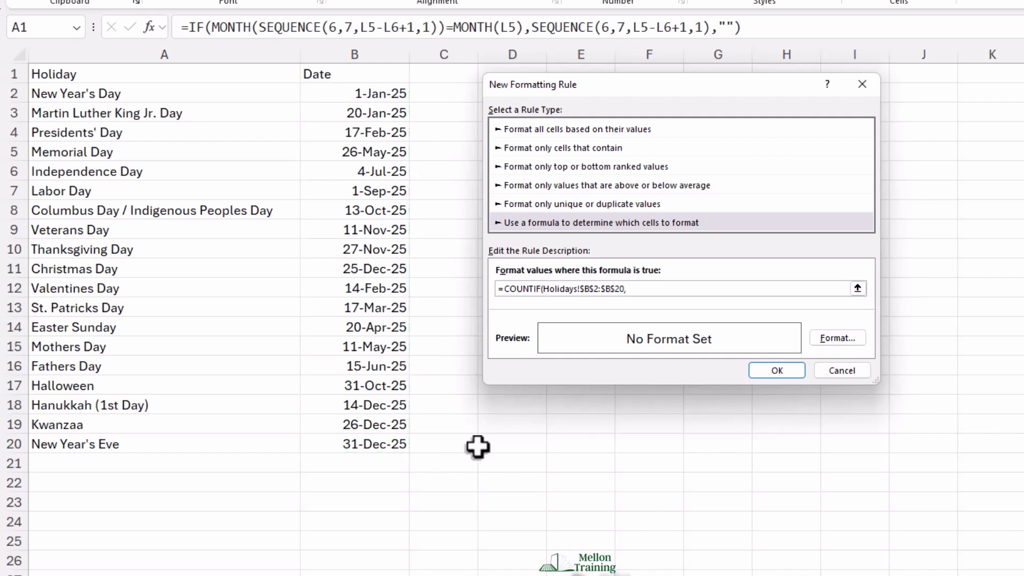
text(B5)>0)
Give the COUNTIF holiday rule a Bold font in standard red and apply it to the grid.
click(838, 338)
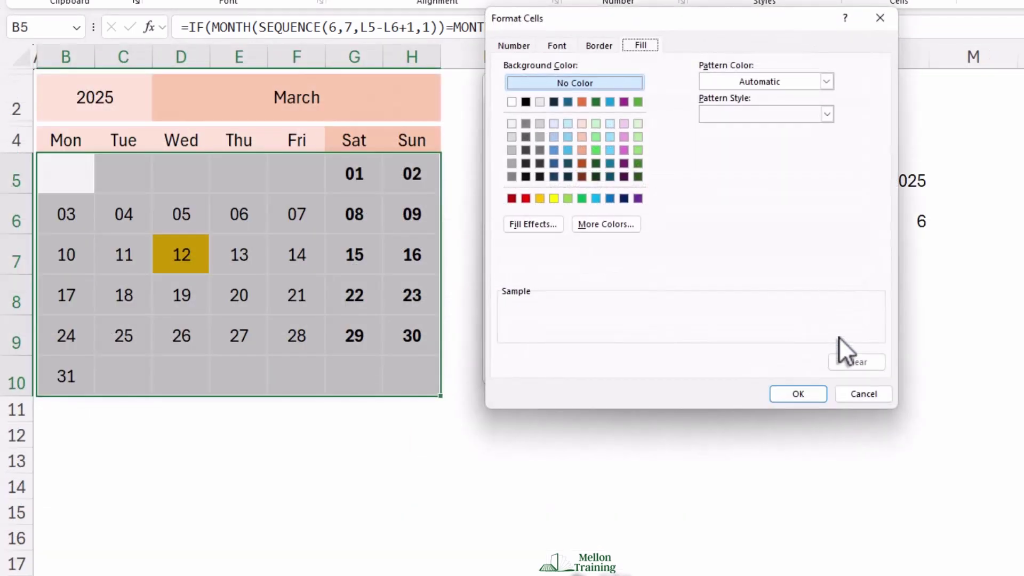
click(557, 46)
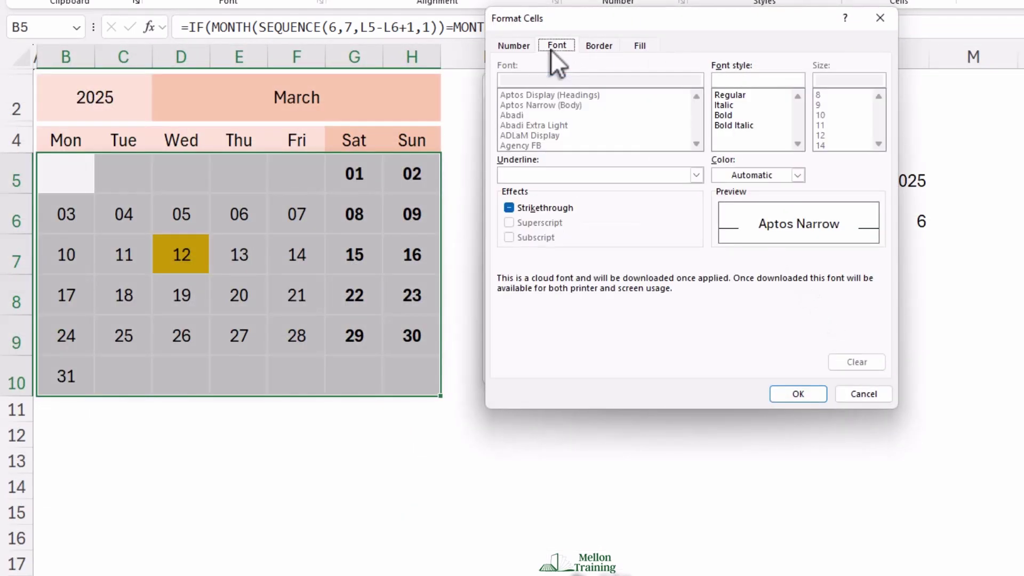
click(740, 114)
click(798, 175)
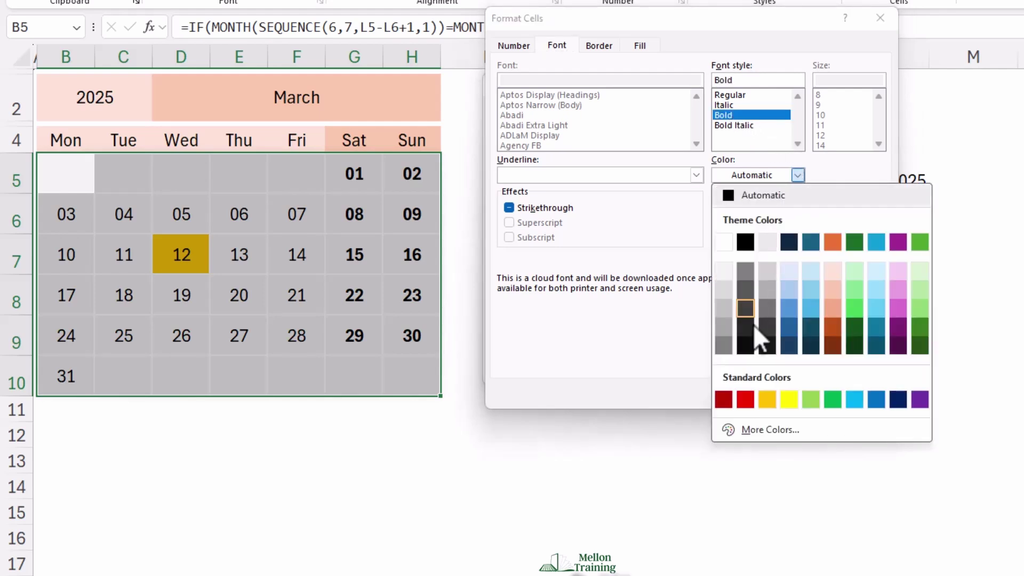
click(745, 399)
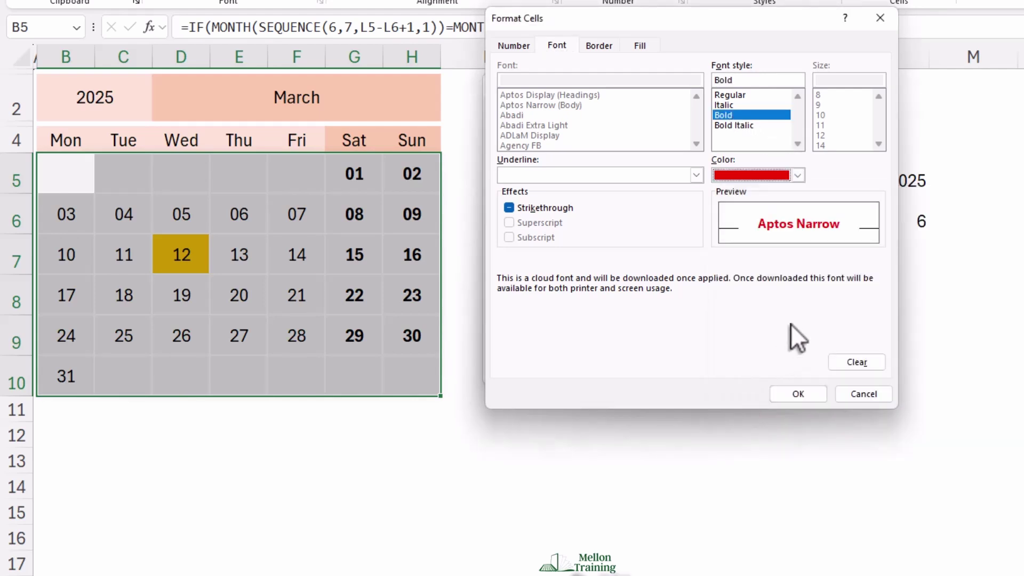
click(798, 393)
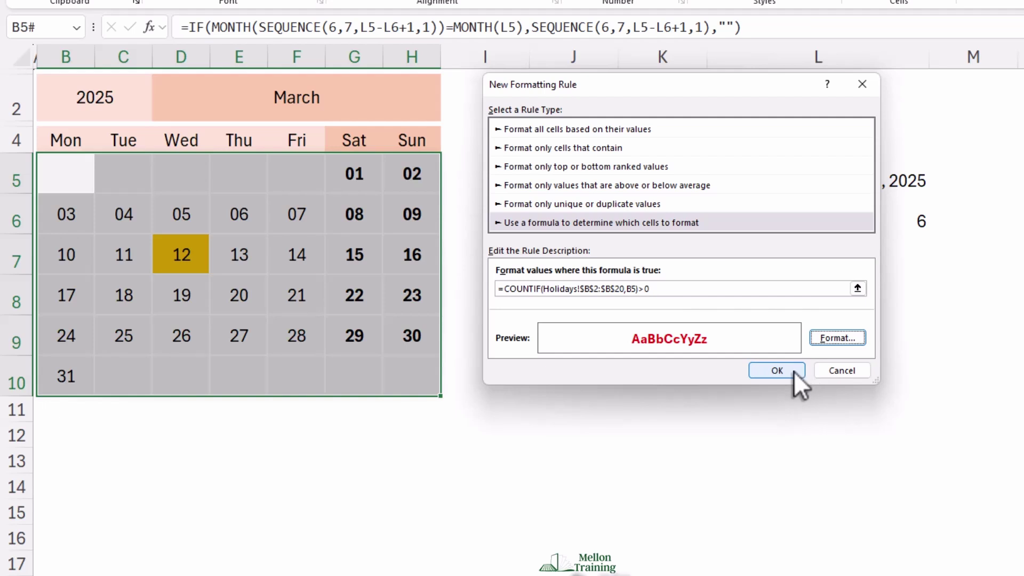
click(794, 371)
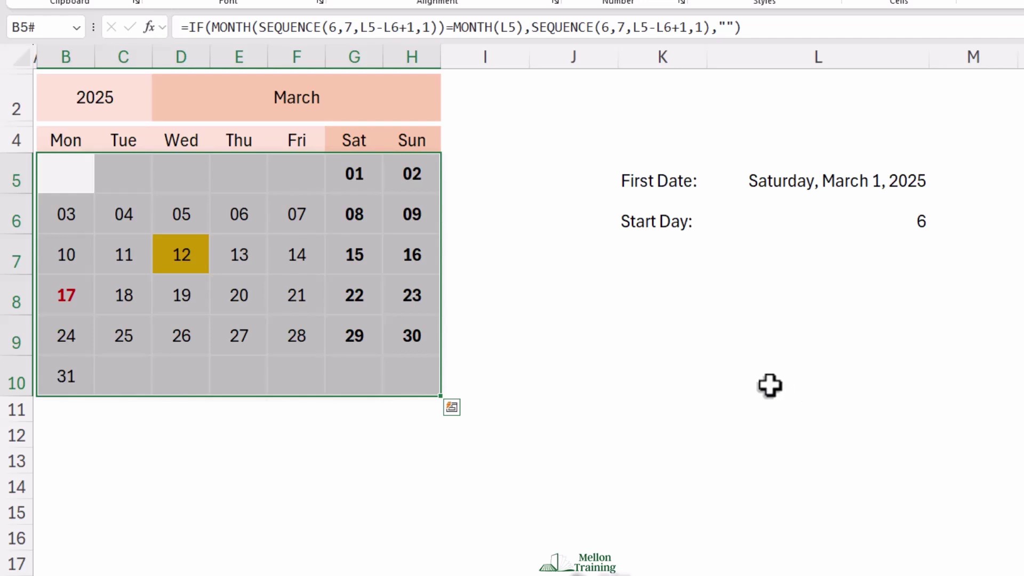
click(418, 374)
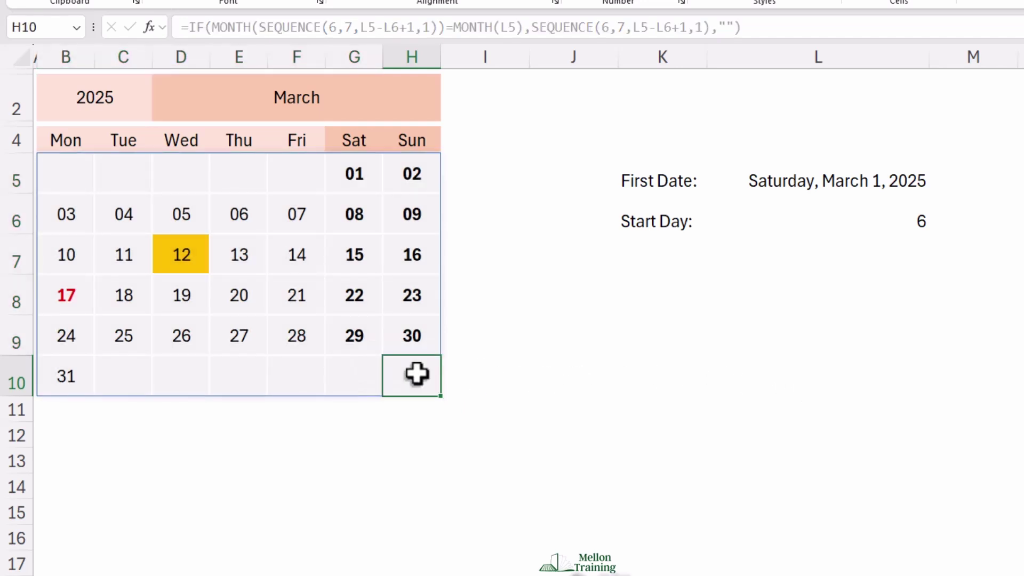
click(393, 117)
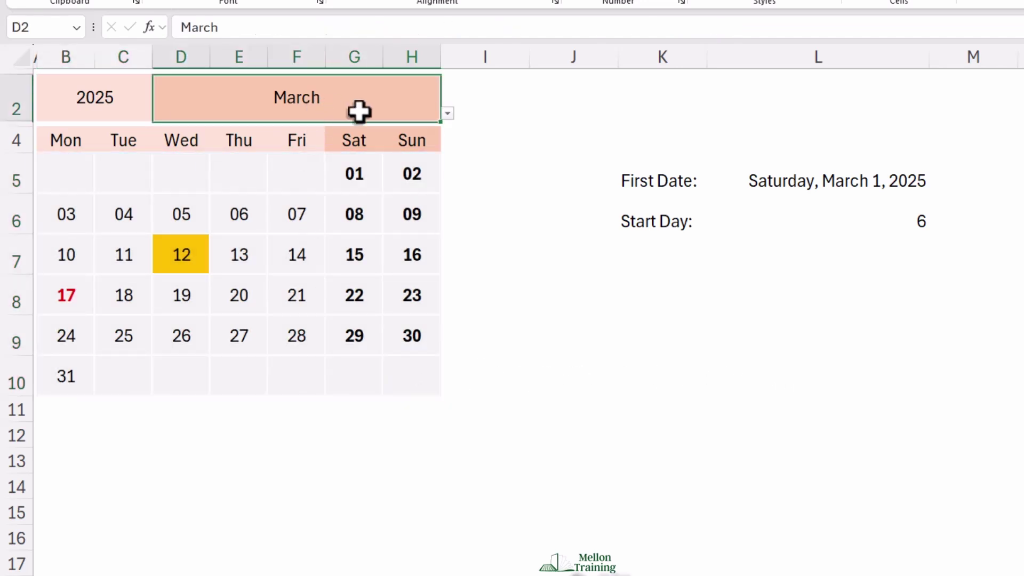
click(448, 114)
click(189, 144)
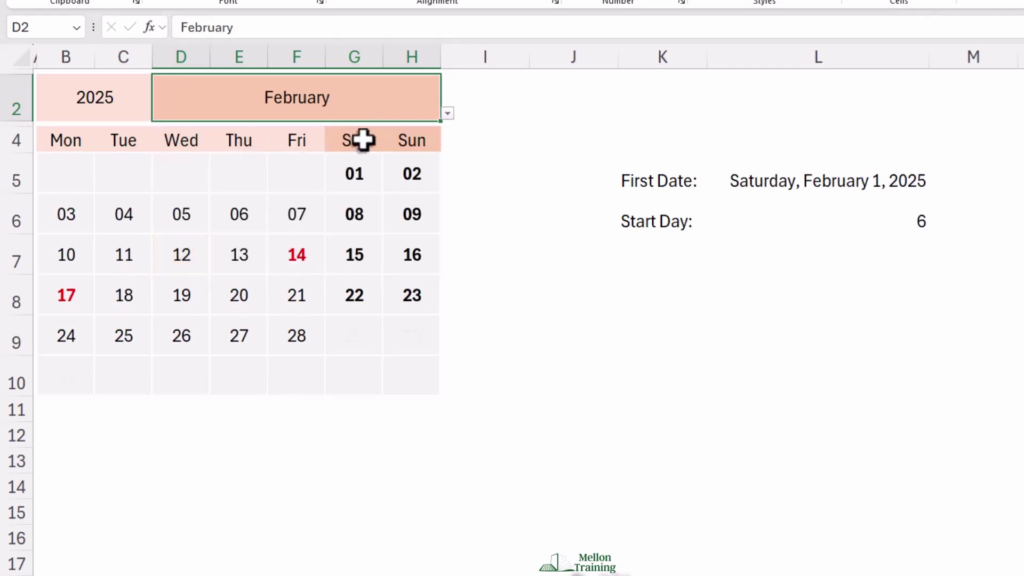
click(133, 103)
click(160, 113)
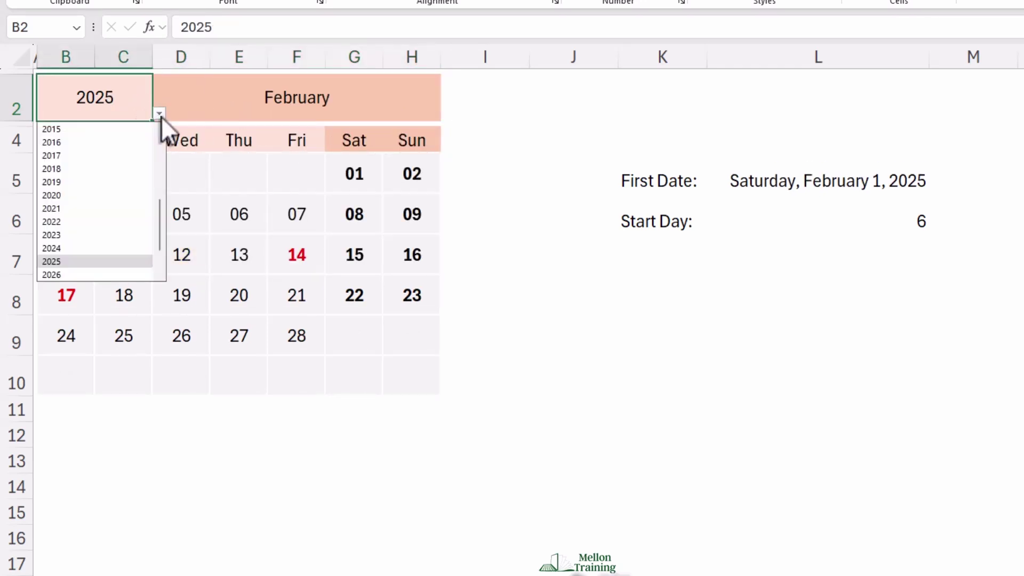
click(55, 248)
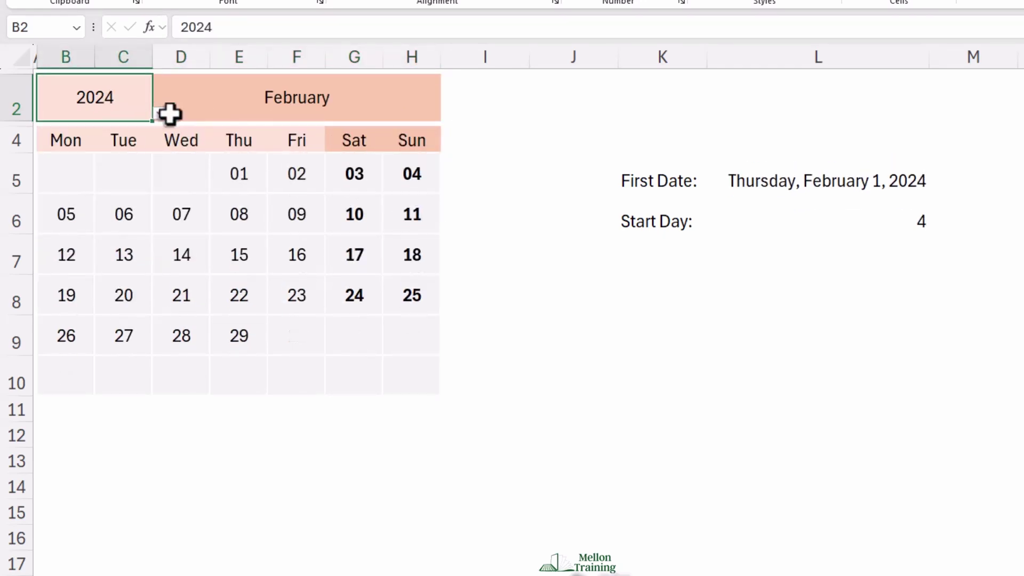
click(158, 115)
scroll(65, 270, down, 1)
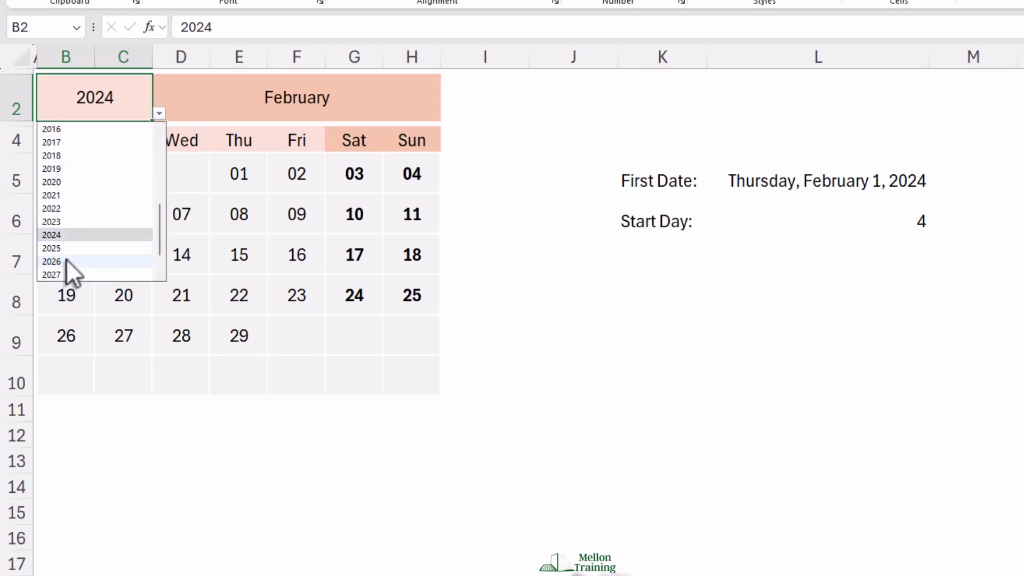
click(68, 247)
click(382, 101)
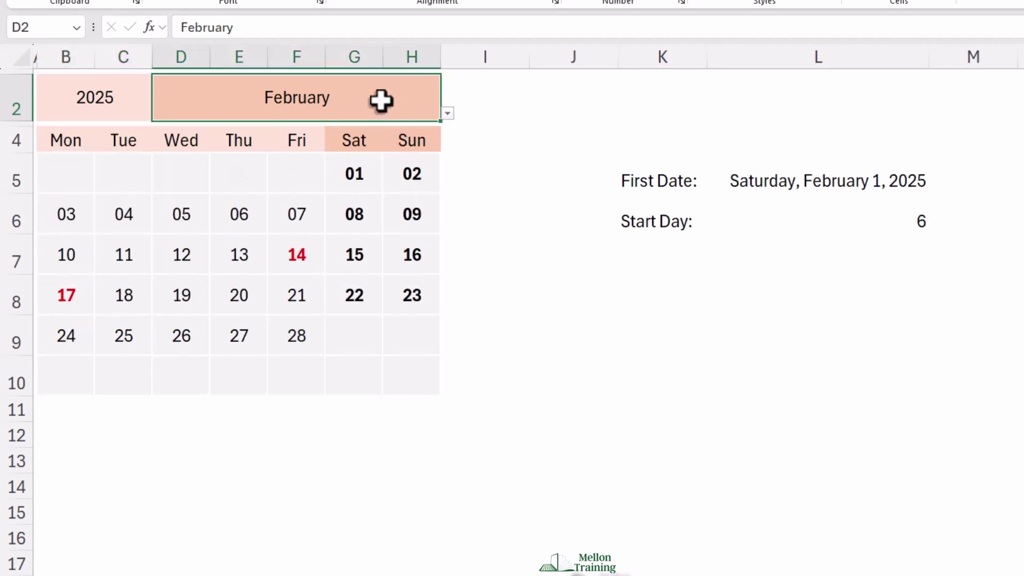
click(447, 114)
click(188, 129)
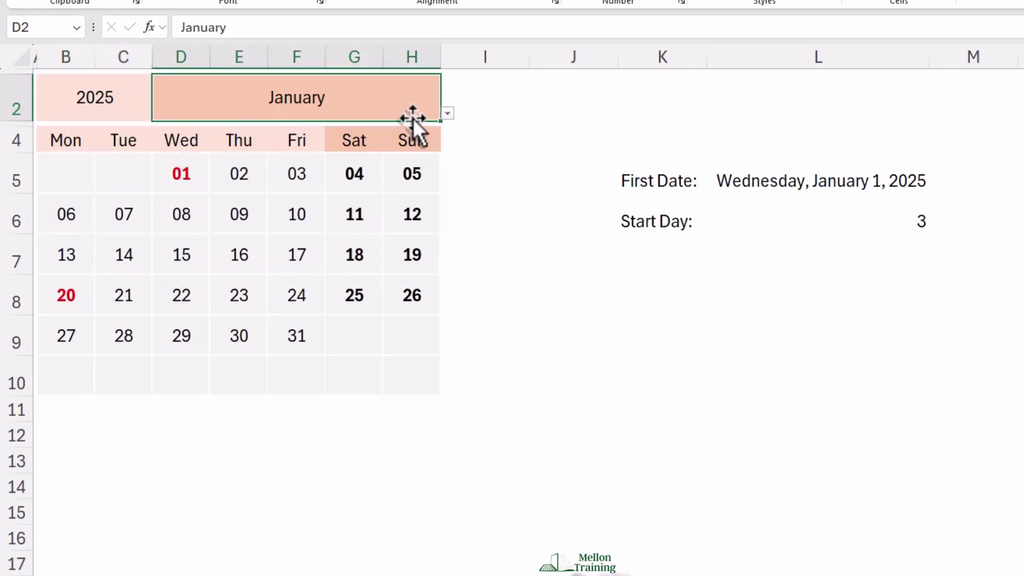
click(446, 114)
click(182, 155)
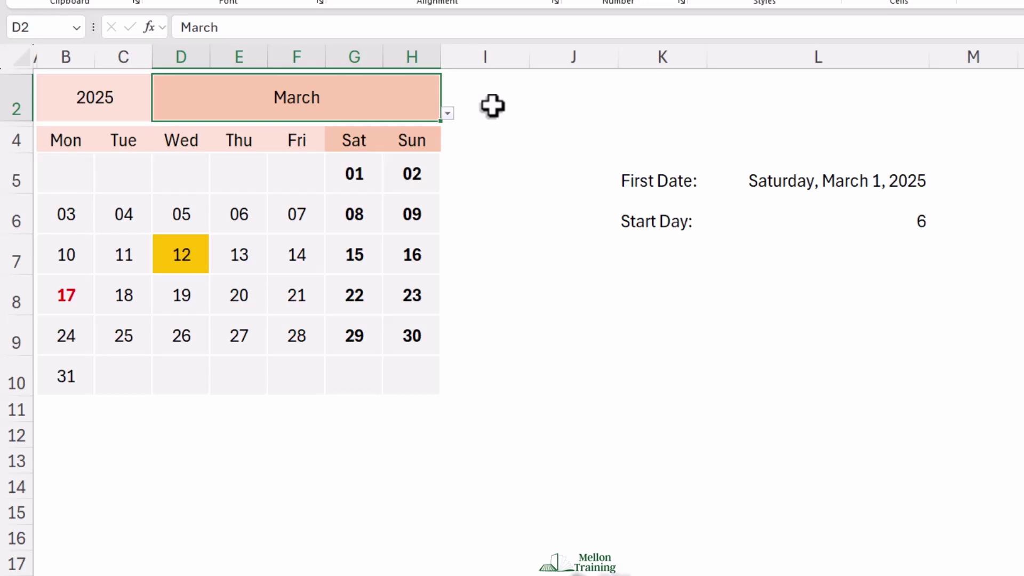
Hide columns K:L holding First Date and Start Day, then deselect them.
drag(660, 56, 819, 56)
right_click(820, 56)
click(887, 325)
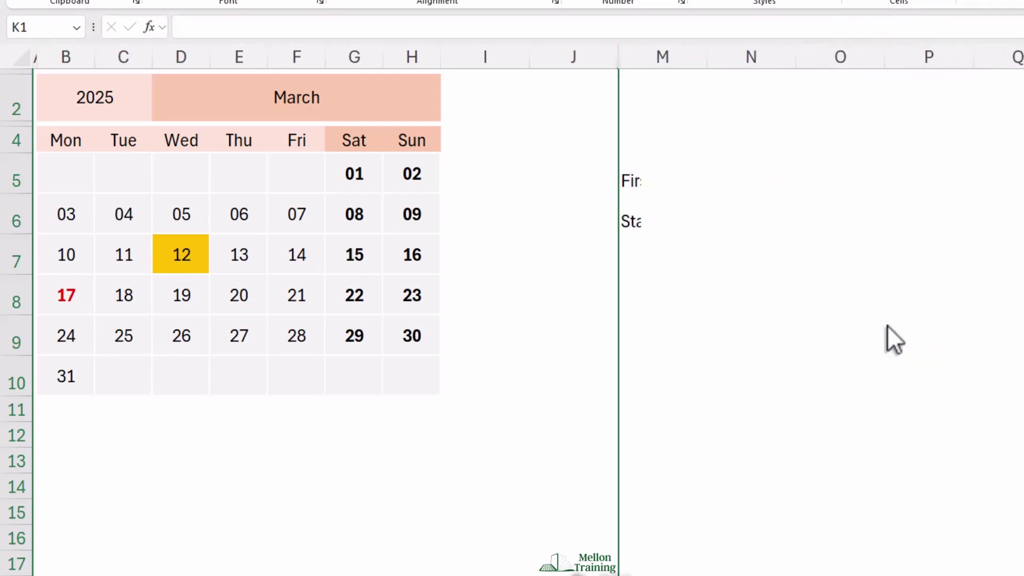
click(494, 91)
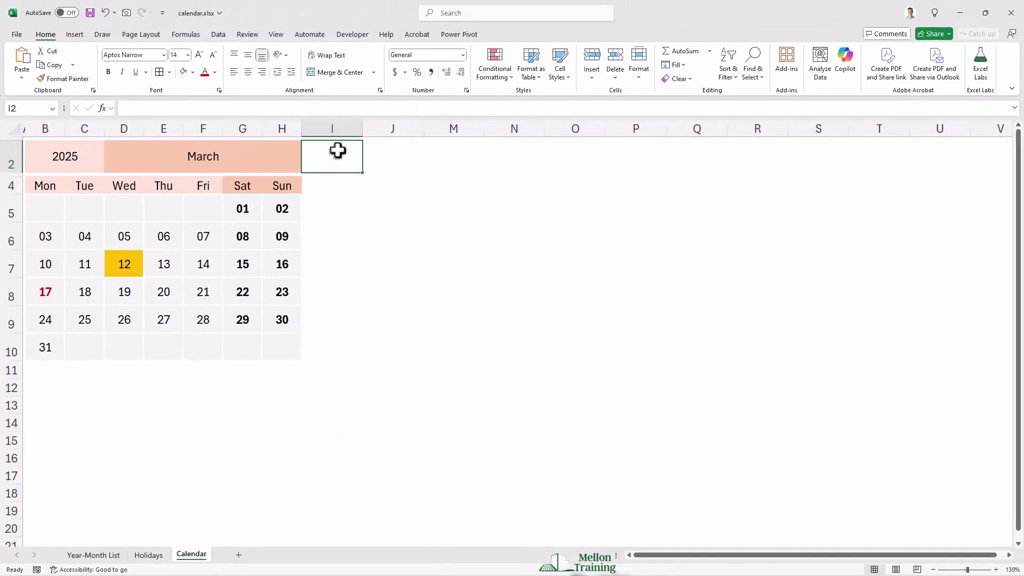